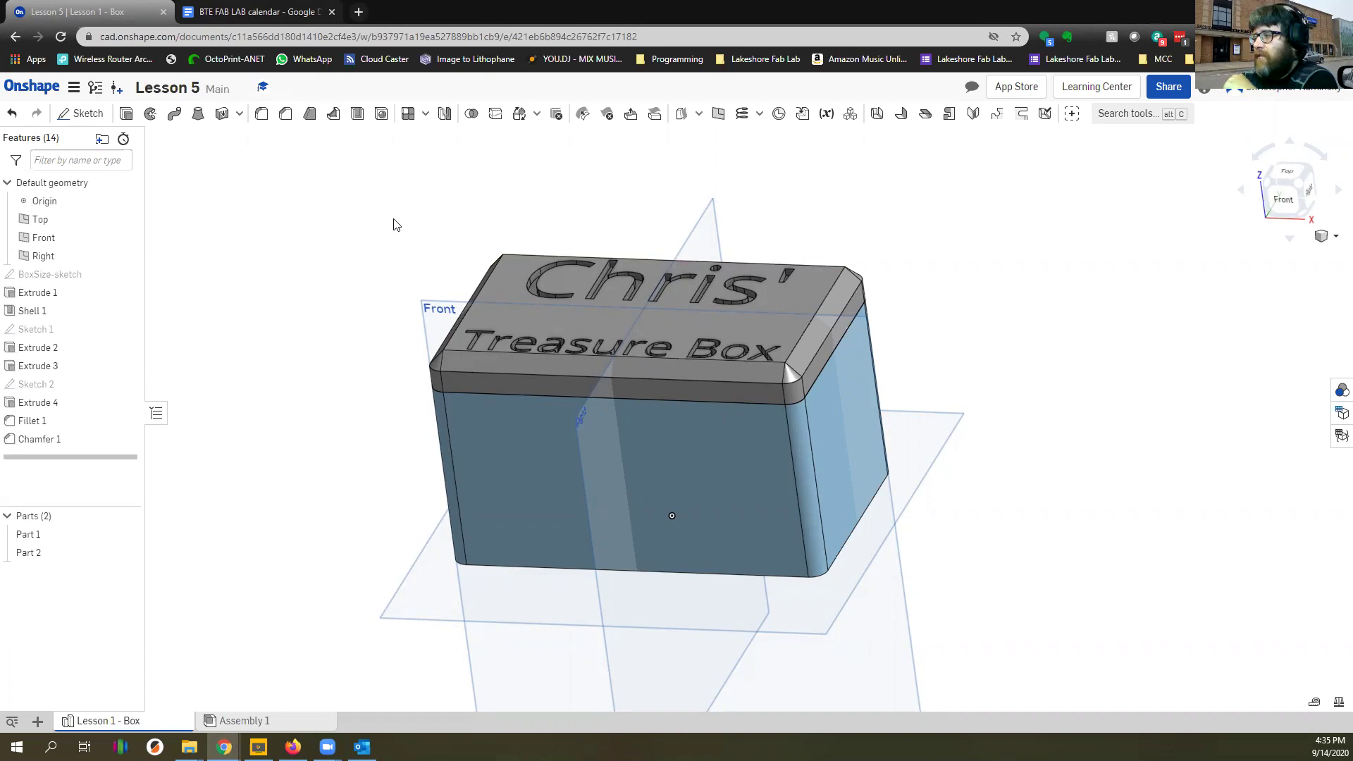
Start a new sketch on the lid's top face and view it from the top
left_click(510, 296)
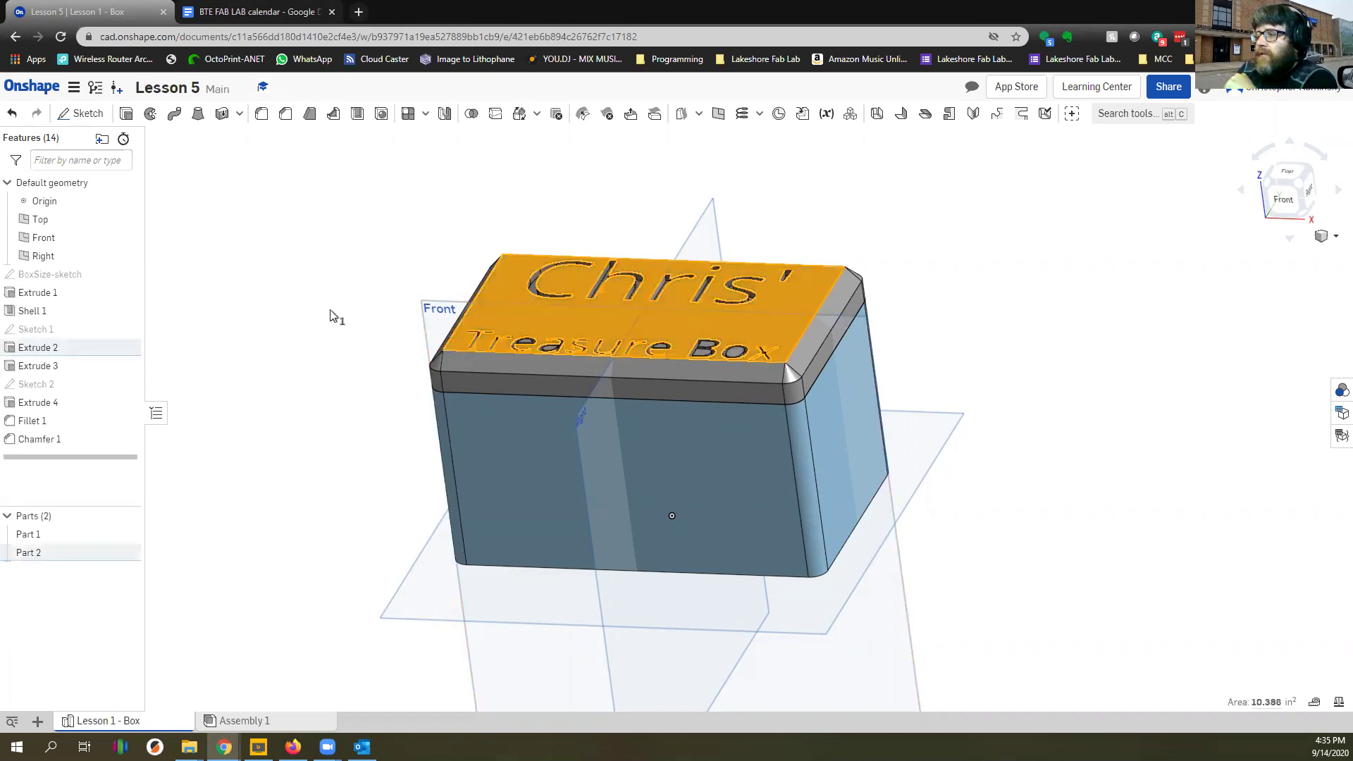
left_click(242, 196)
left_click(519, 303)
key("shift+s")
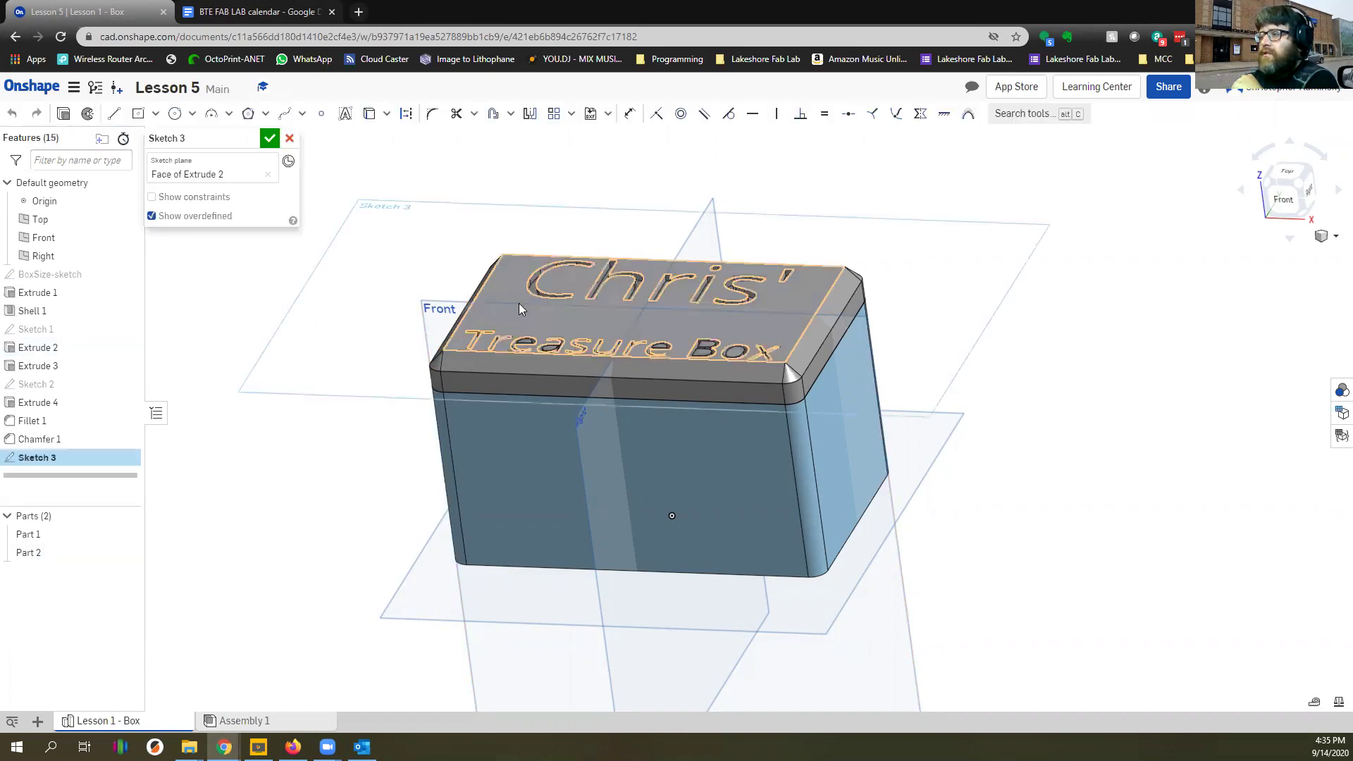
left_click(1274, 176)
scroll(642, 444, "up", 4)
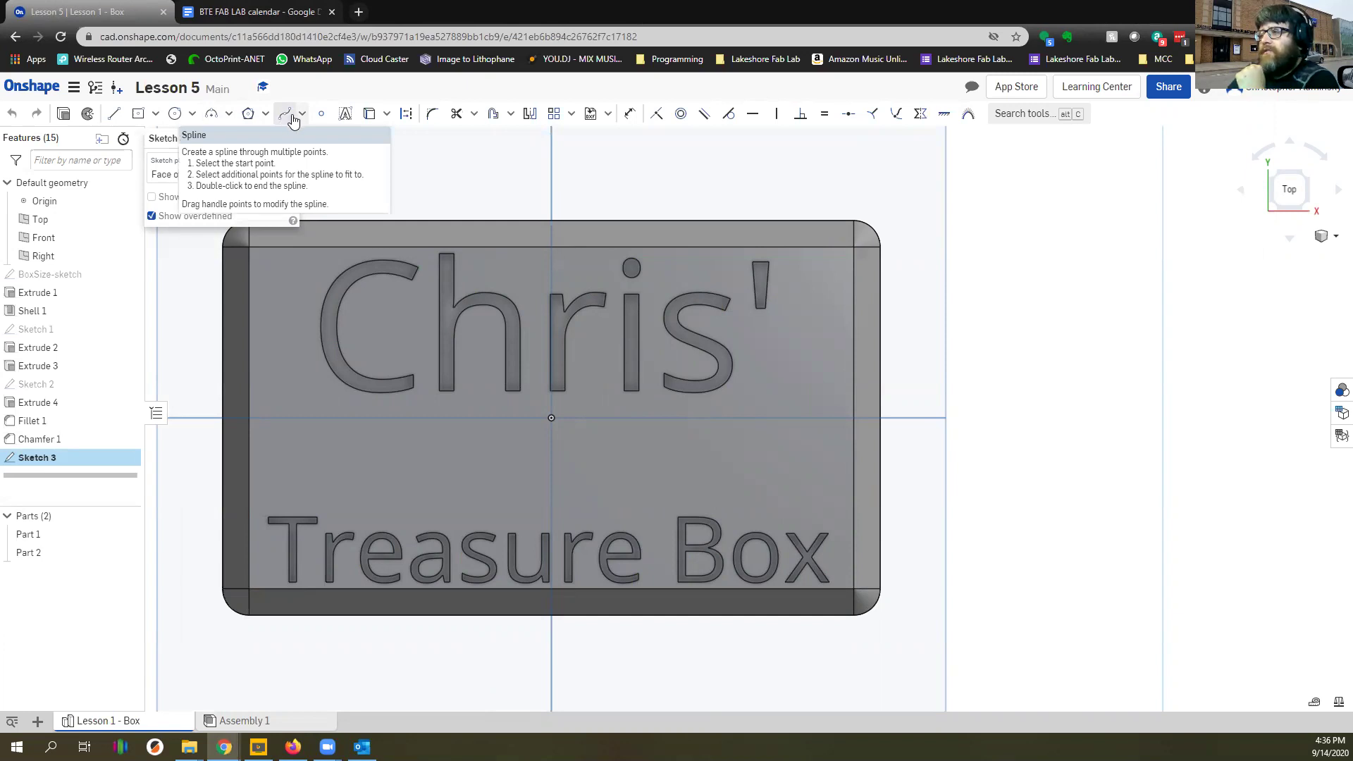
Sketch a wavy eight-point spline across the lid, between the engraved name and the Treasure Box text
left_click(285, 116)
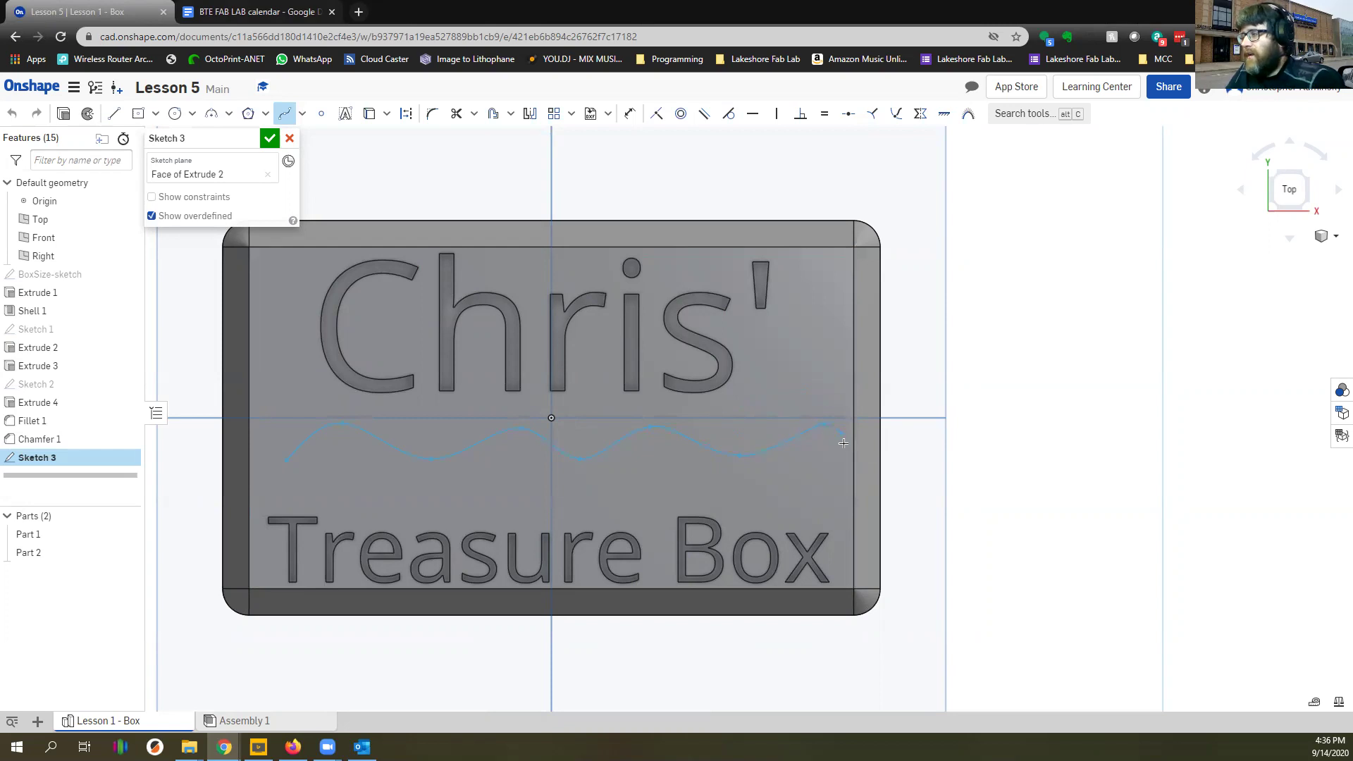
double_click(825, 424)
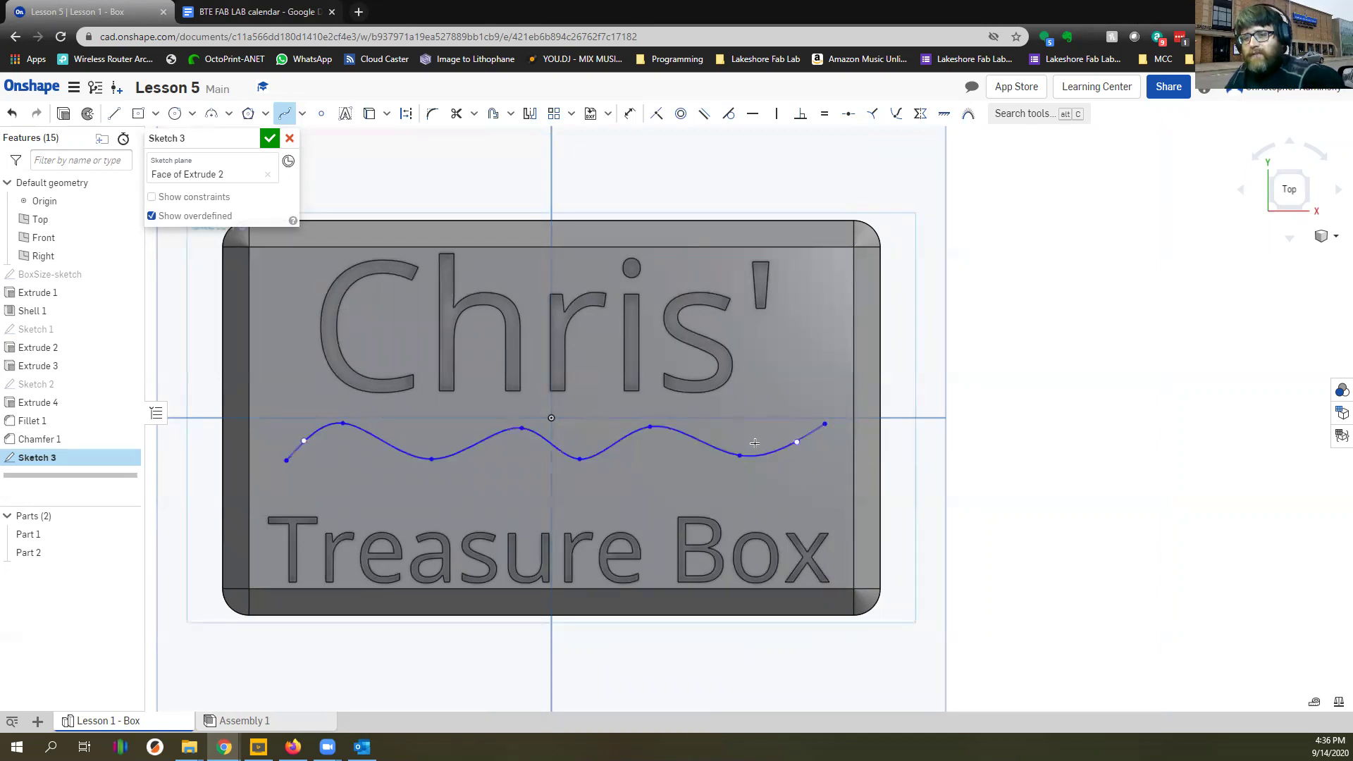
left_click(381, 439)
key("Escape")
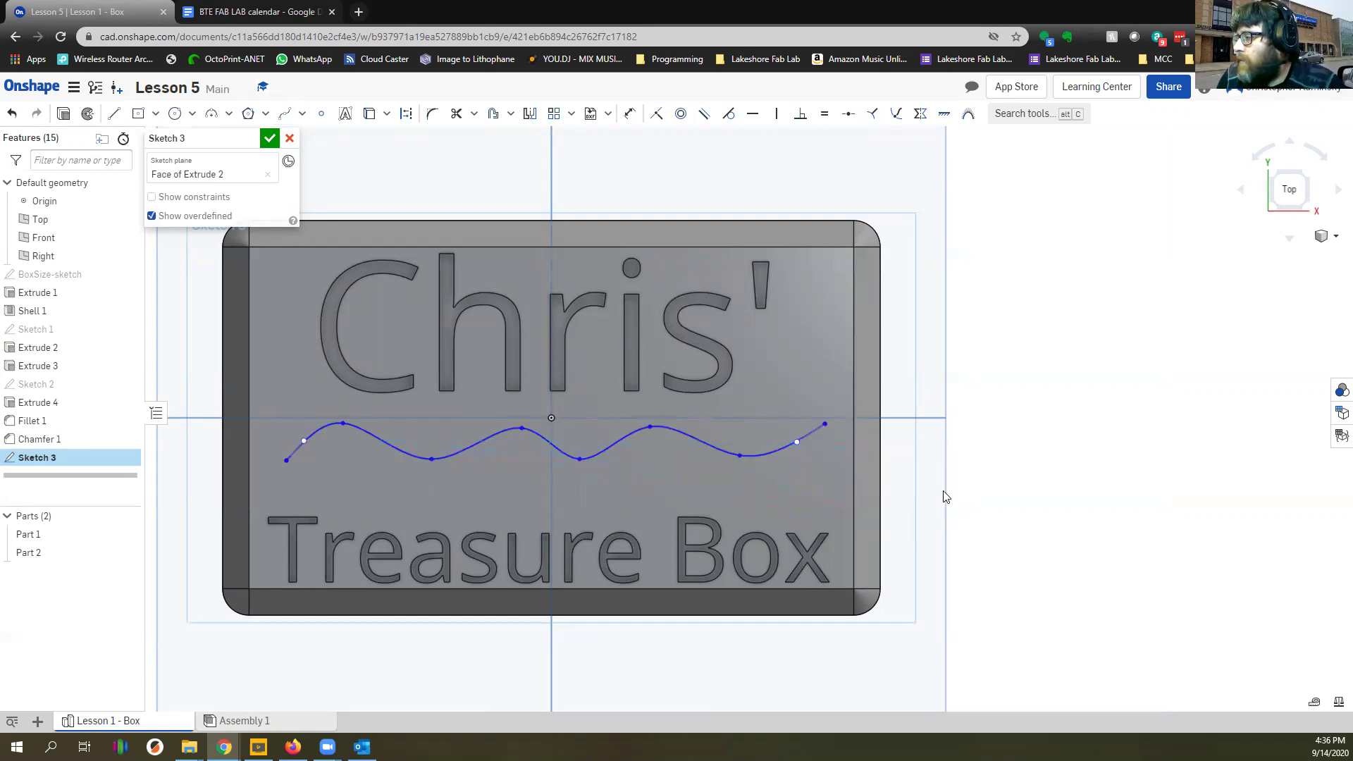
Reshape the wavy spline's ends by shifting the right end slightly outward and raising the left end point a little
left_click(796, 442)
scroll(803, 438, "up", 3)
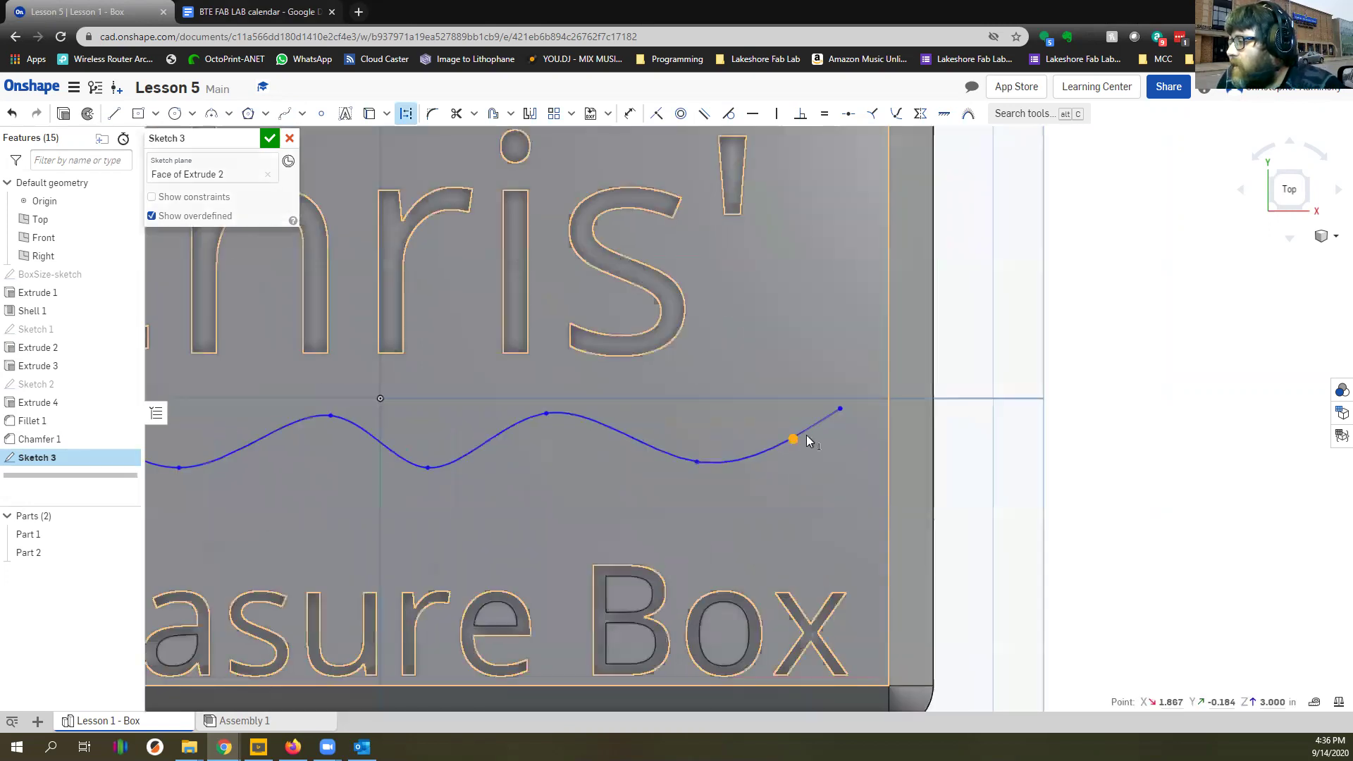
mouse_move(692, 463)
left_mouse_down()
mouse_move(695, 505)
mouse_move(692, 480)
mouse_move(649, 484)
mouse_move(721, 471)
mouse_move(698, 463)
left_mouse_up()
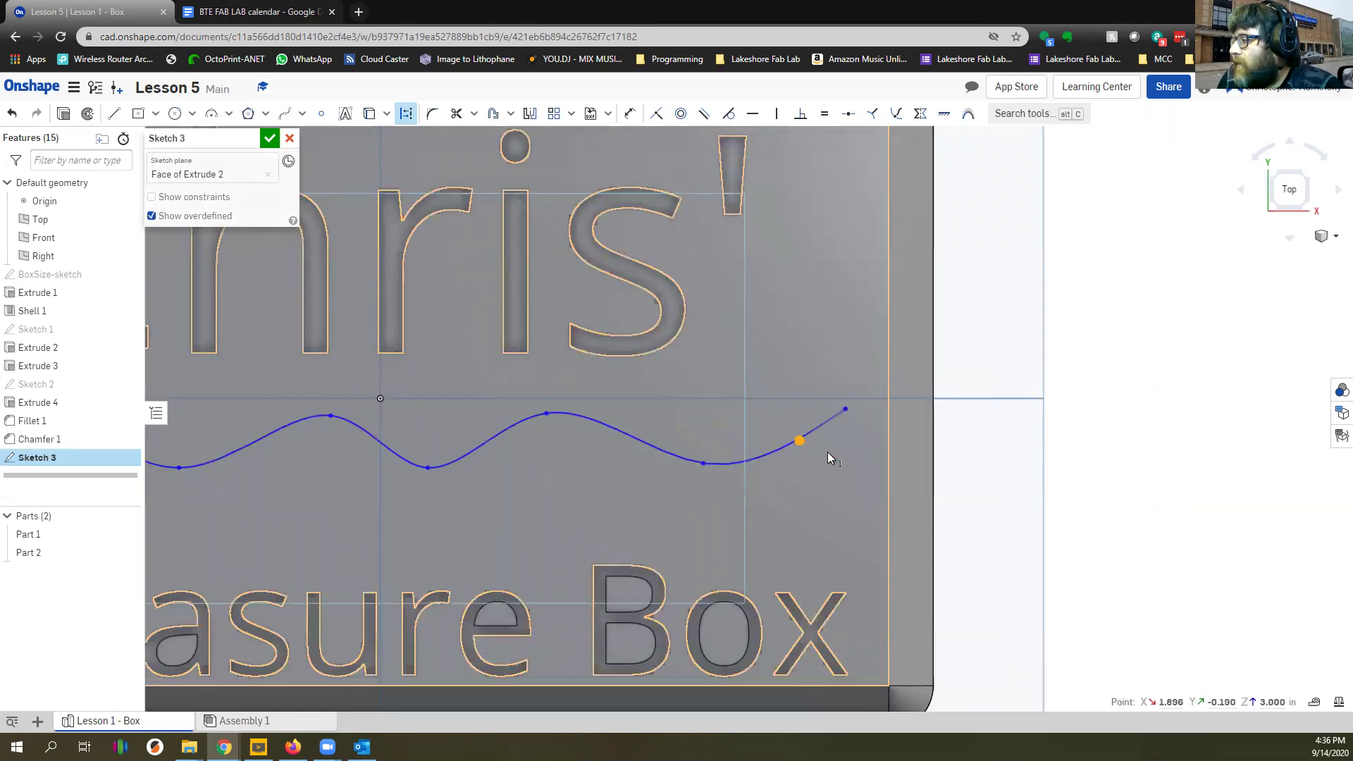
scroll(817, 448, "down", 5)
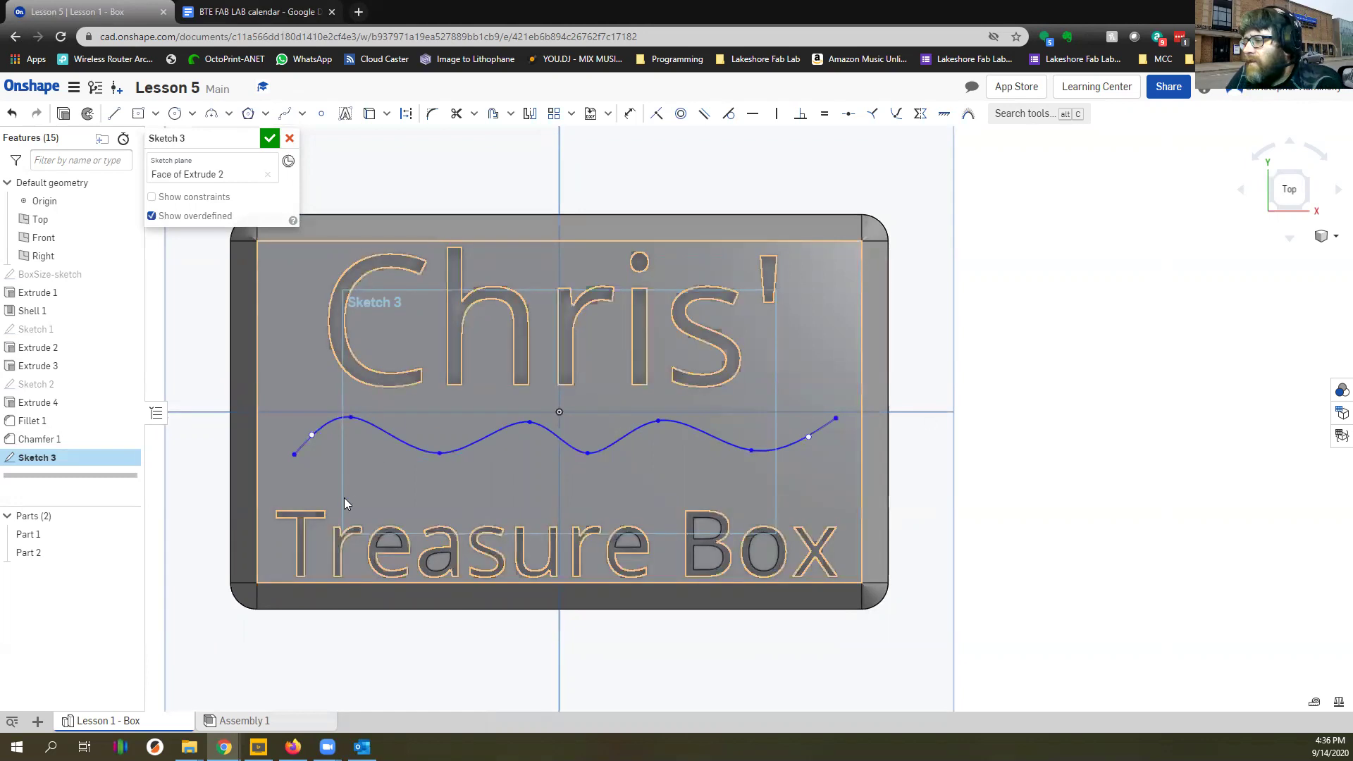
left_click_drag(296, 455, 270, 460)
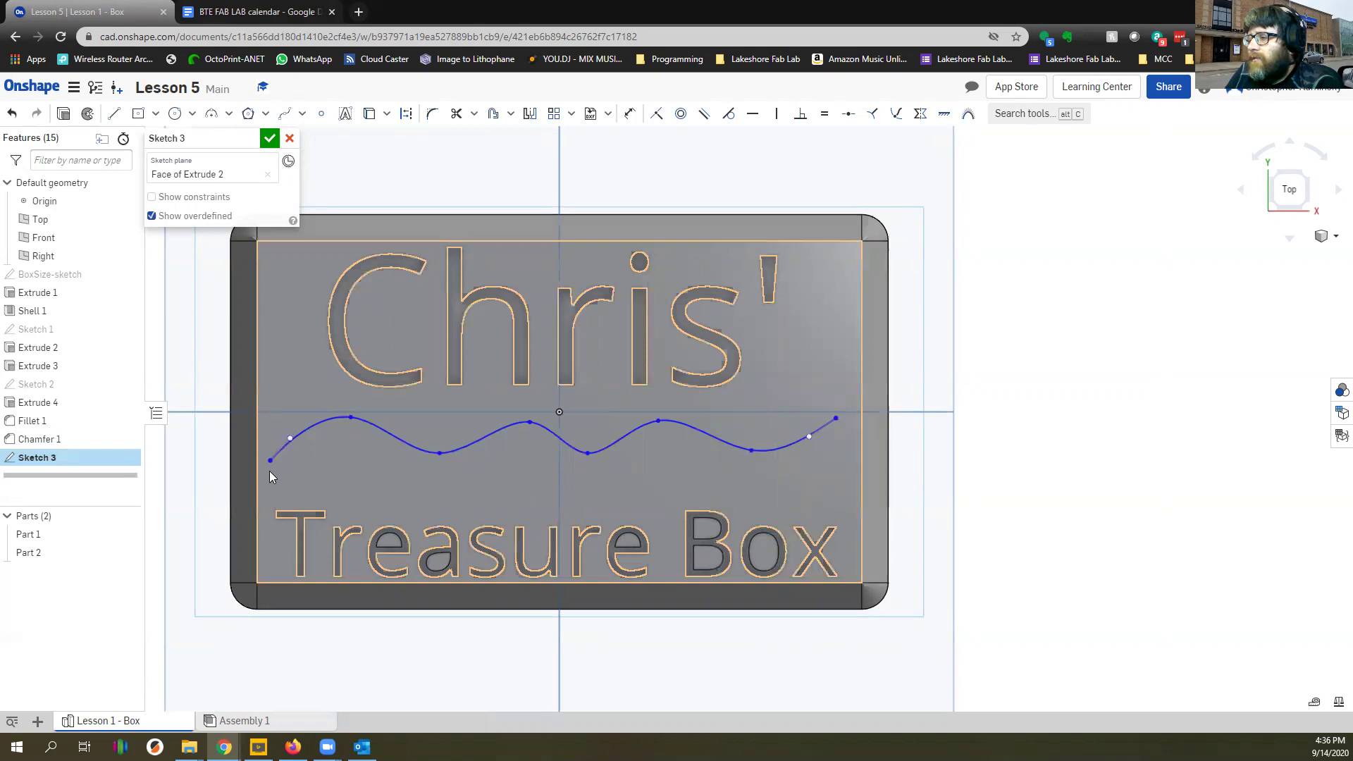
left_click_drag(267, 459, 289, 447)
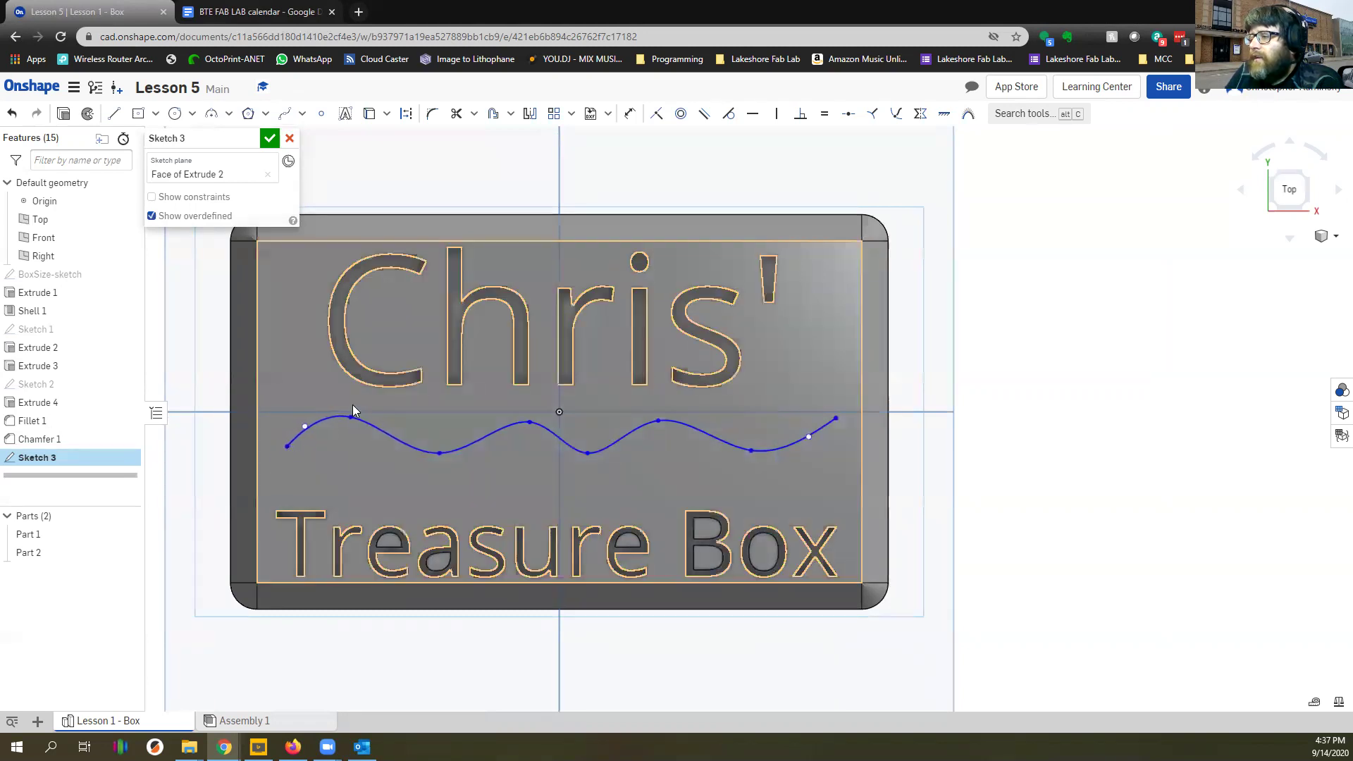
left_click(492, 115)
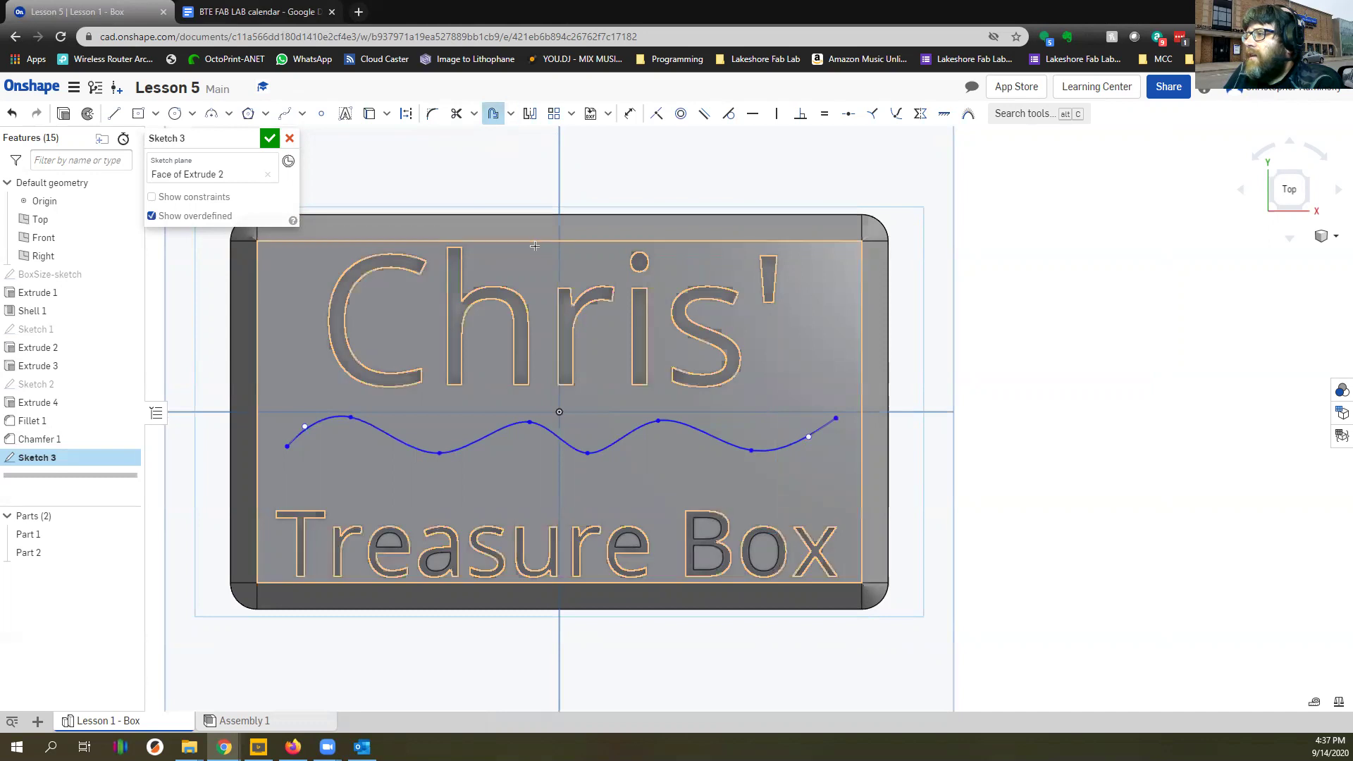
left_click(505, 426)
scroll(539, 469, "up", 4)
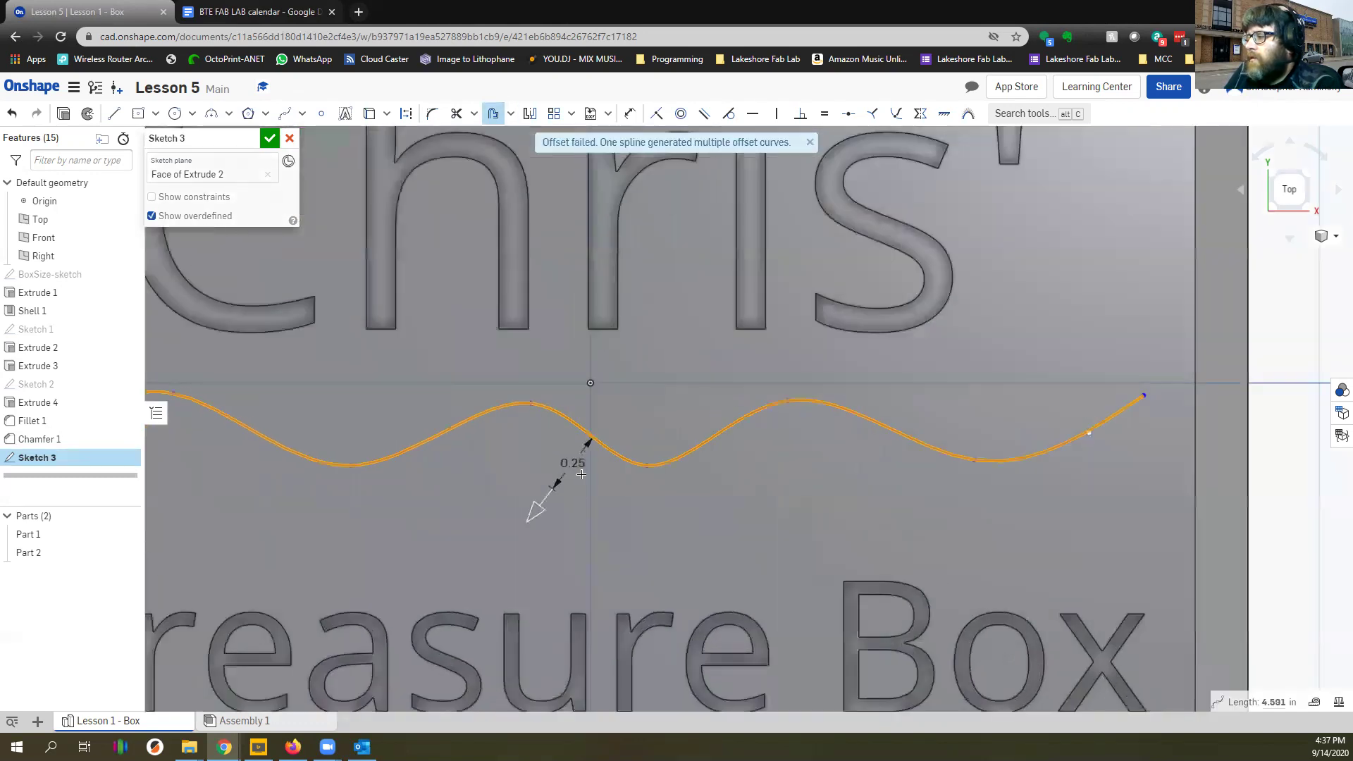
left_click_drag(536, 515, 590, 452)
scroll(557, 480, "down", 3)
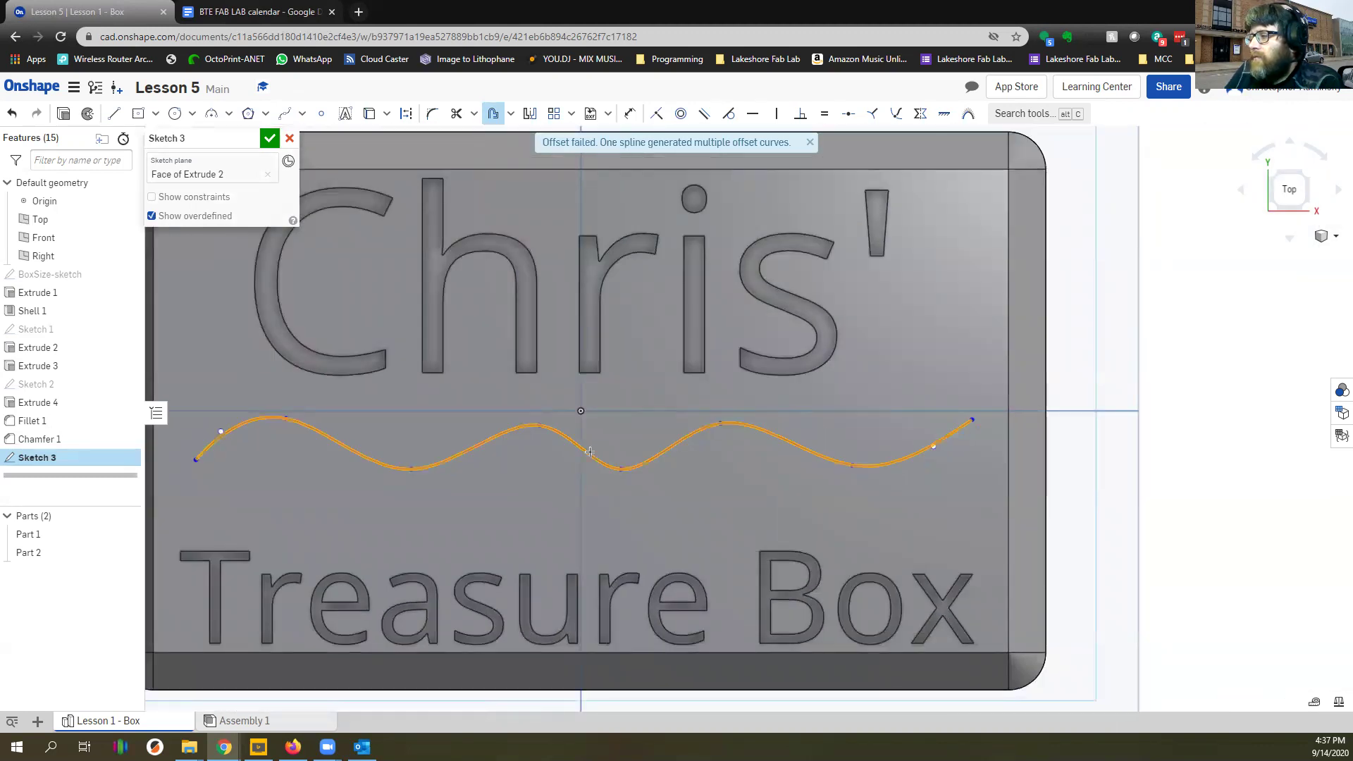
scroll(581, 437, "down", 3)
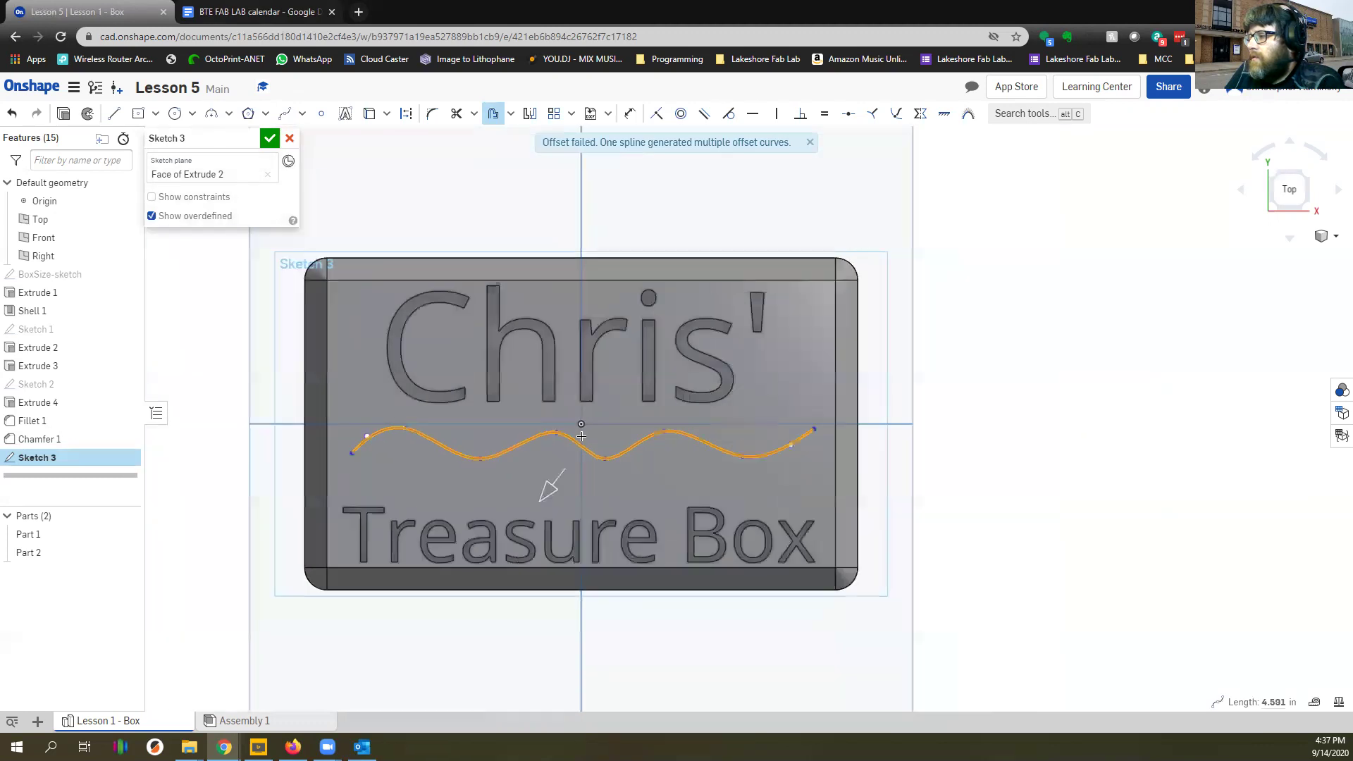
scroll(582, 437, "up", 3)
left_click(565, 453)
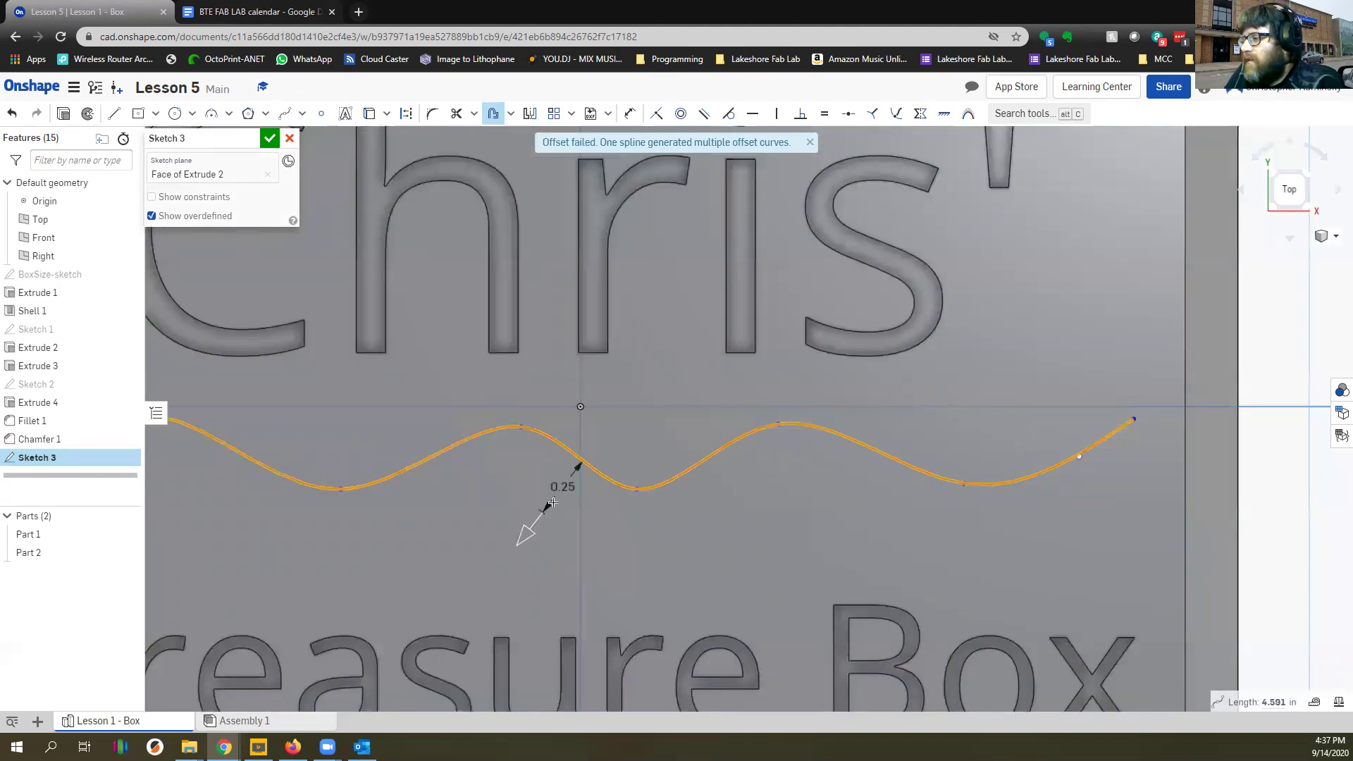
left_click(580, 476)
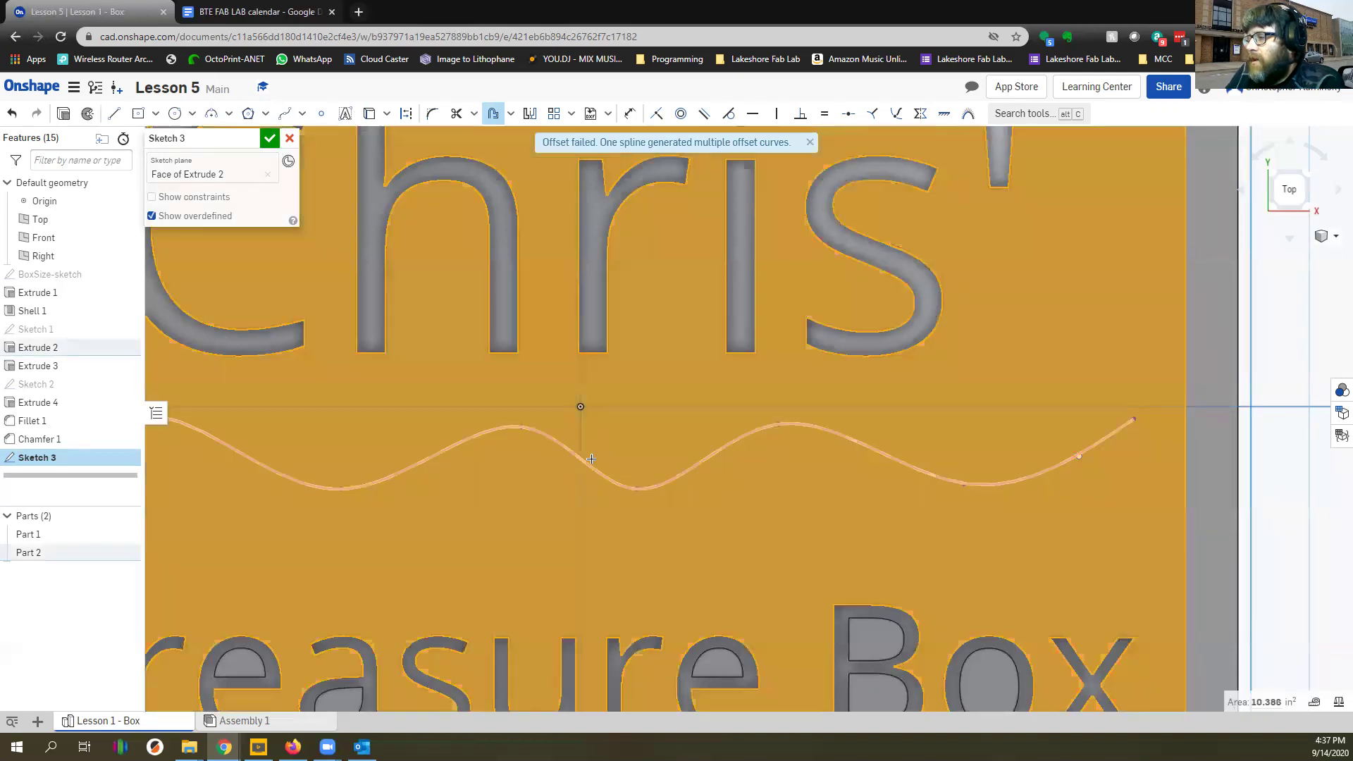
scroll(470, 304, "down", 5)
left_click(510, 338)
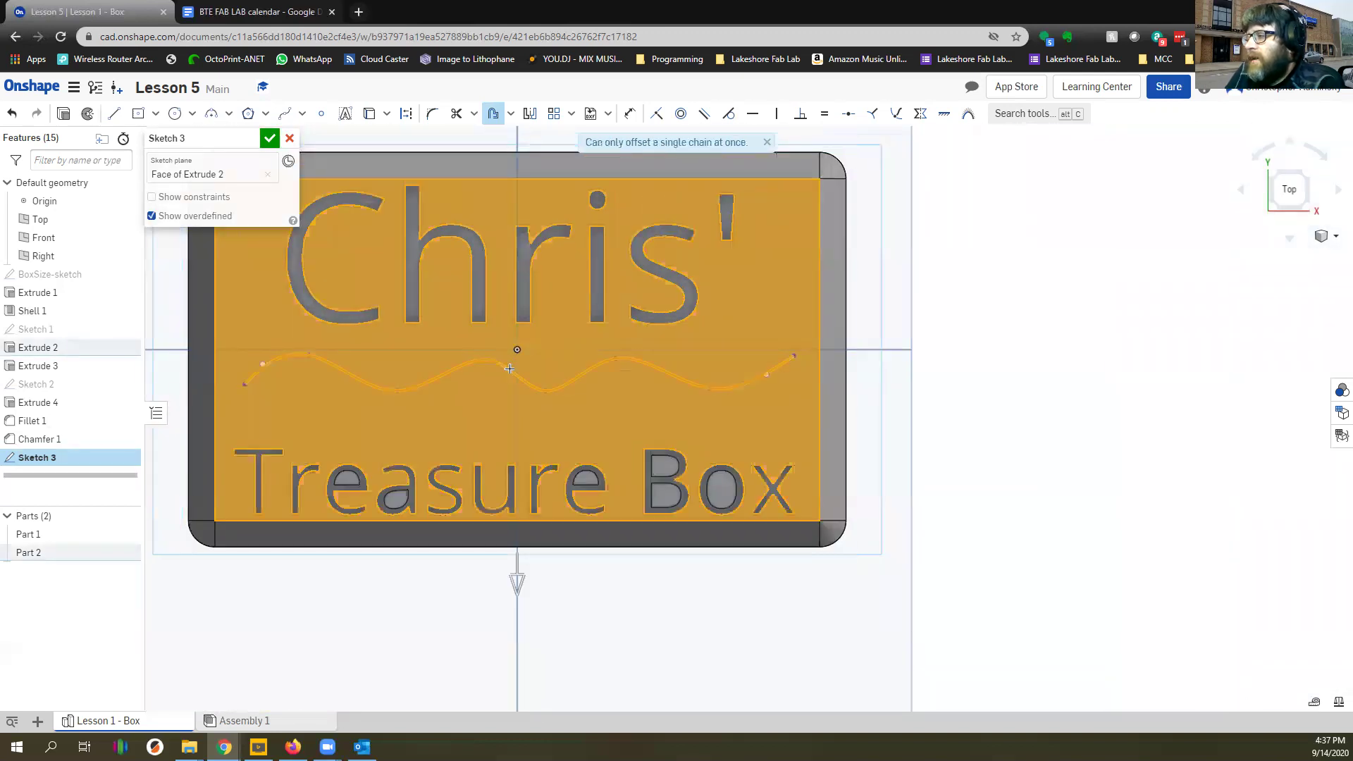
scroll(509, 338, "up", 3)
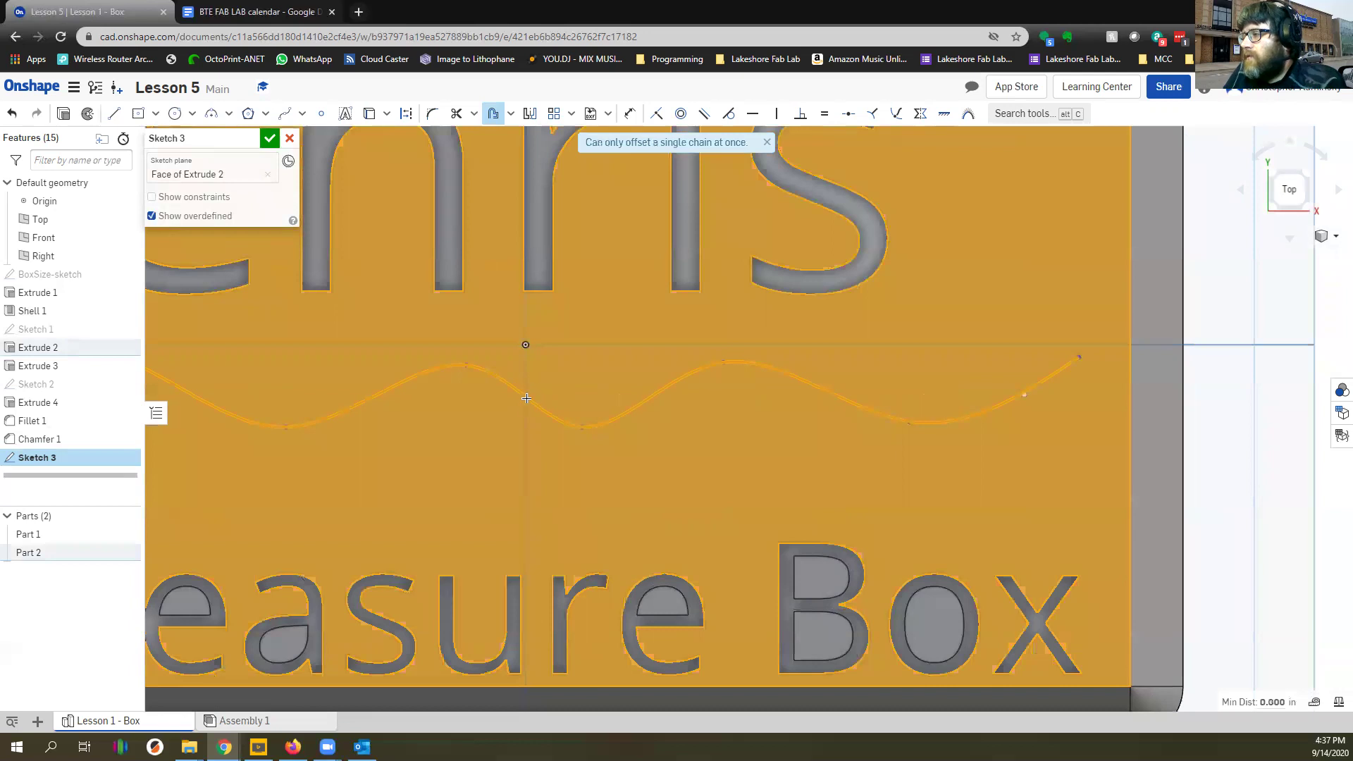
left_click(528, 390)
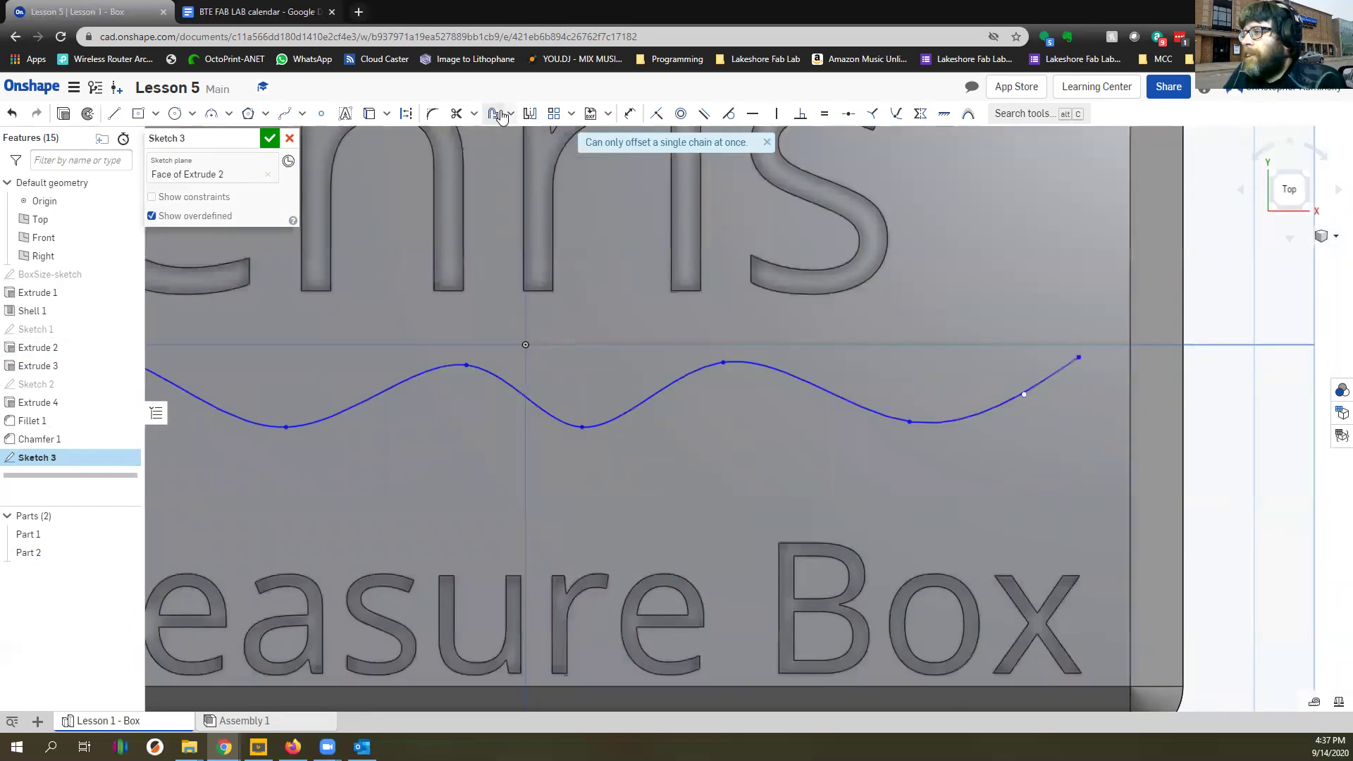
Offset the wavy spline downward, toward the Treasure Box text, by 0.05 in
left_click(521, 390)
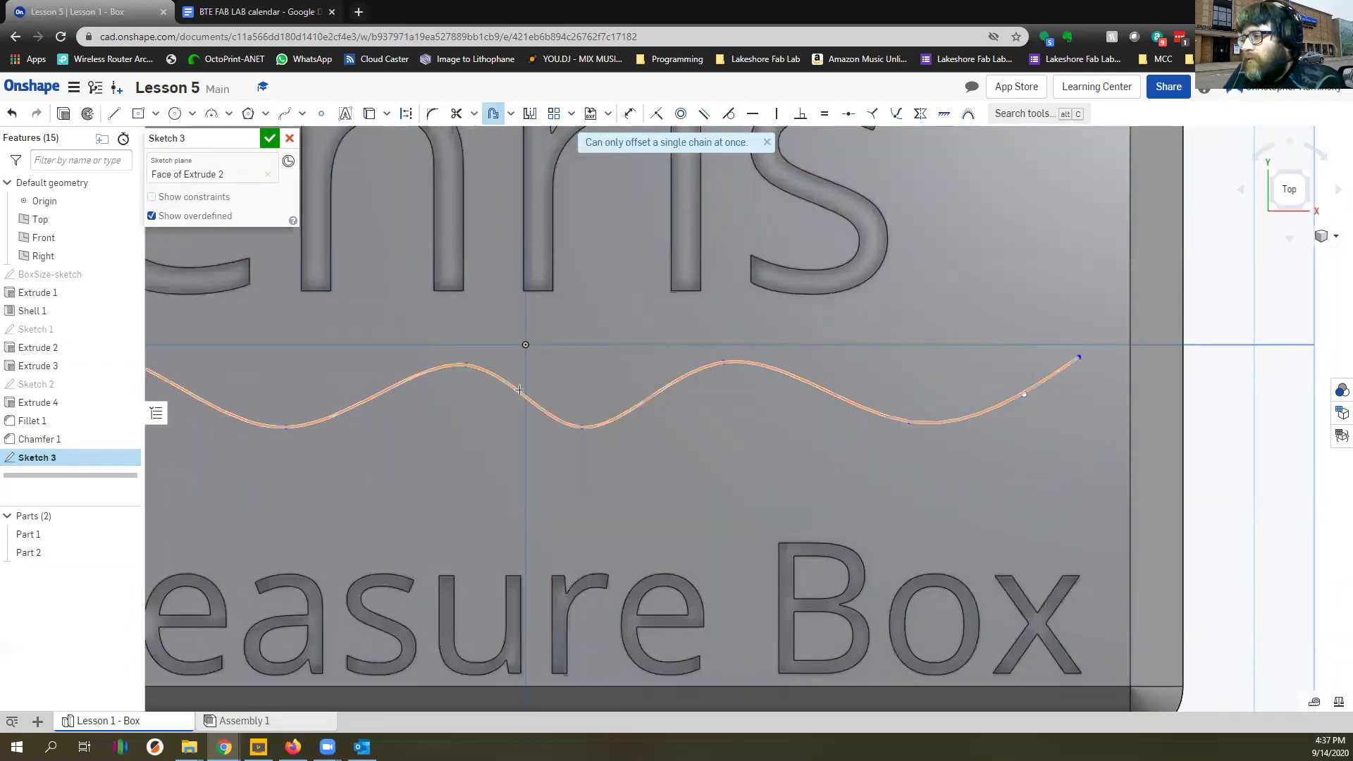
left_click(520, 390)
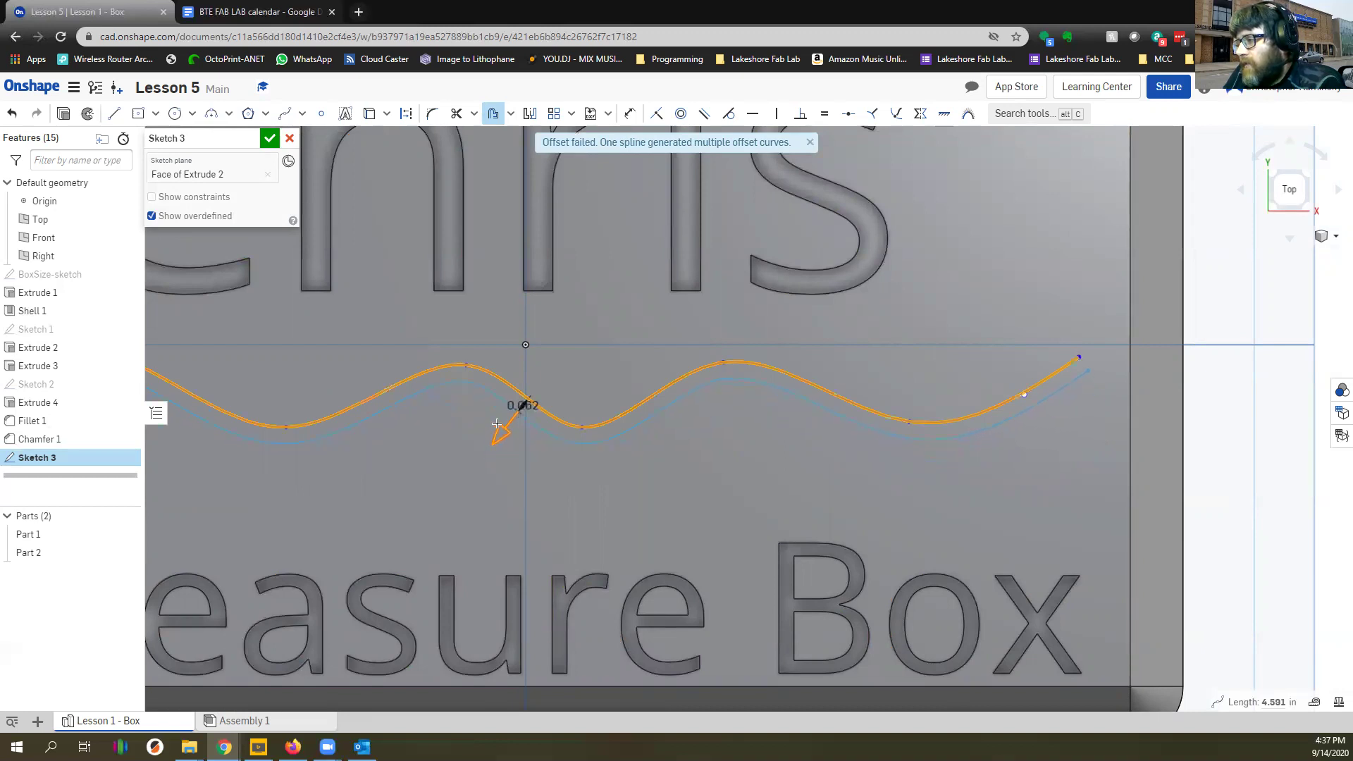
left_click(530, 396)
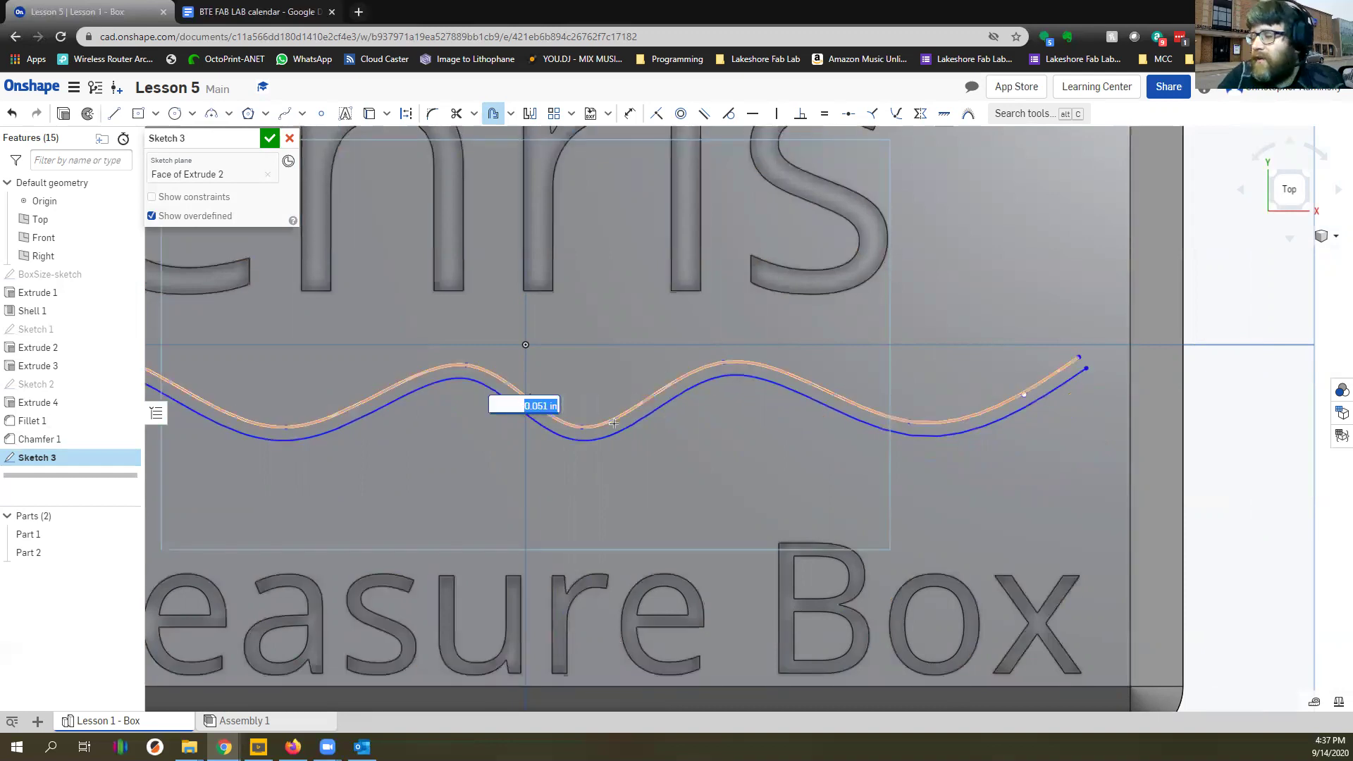
key("BackSpace")
type("0.05")
key("Return")
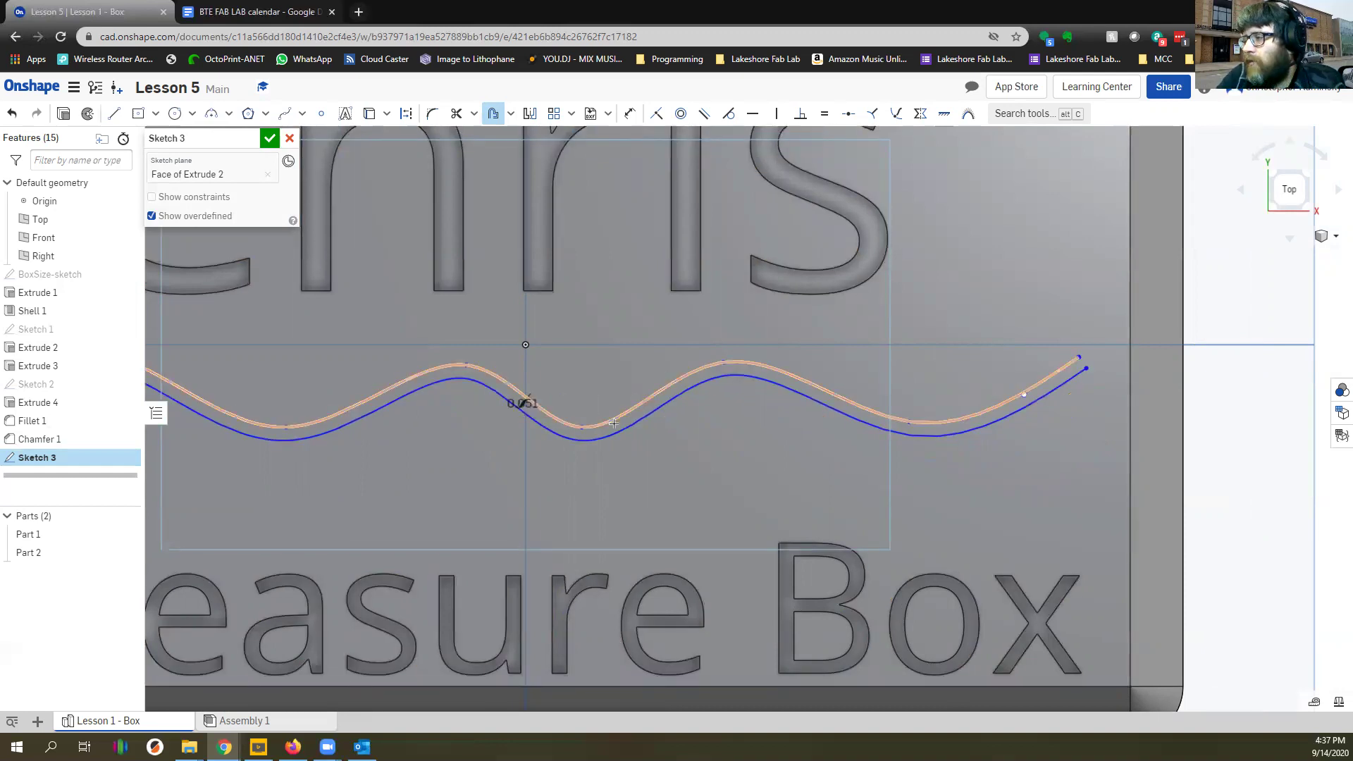
Offset the original wavy spline upward, toward the engraved name, by 0.05 in
left_click(504, 376)
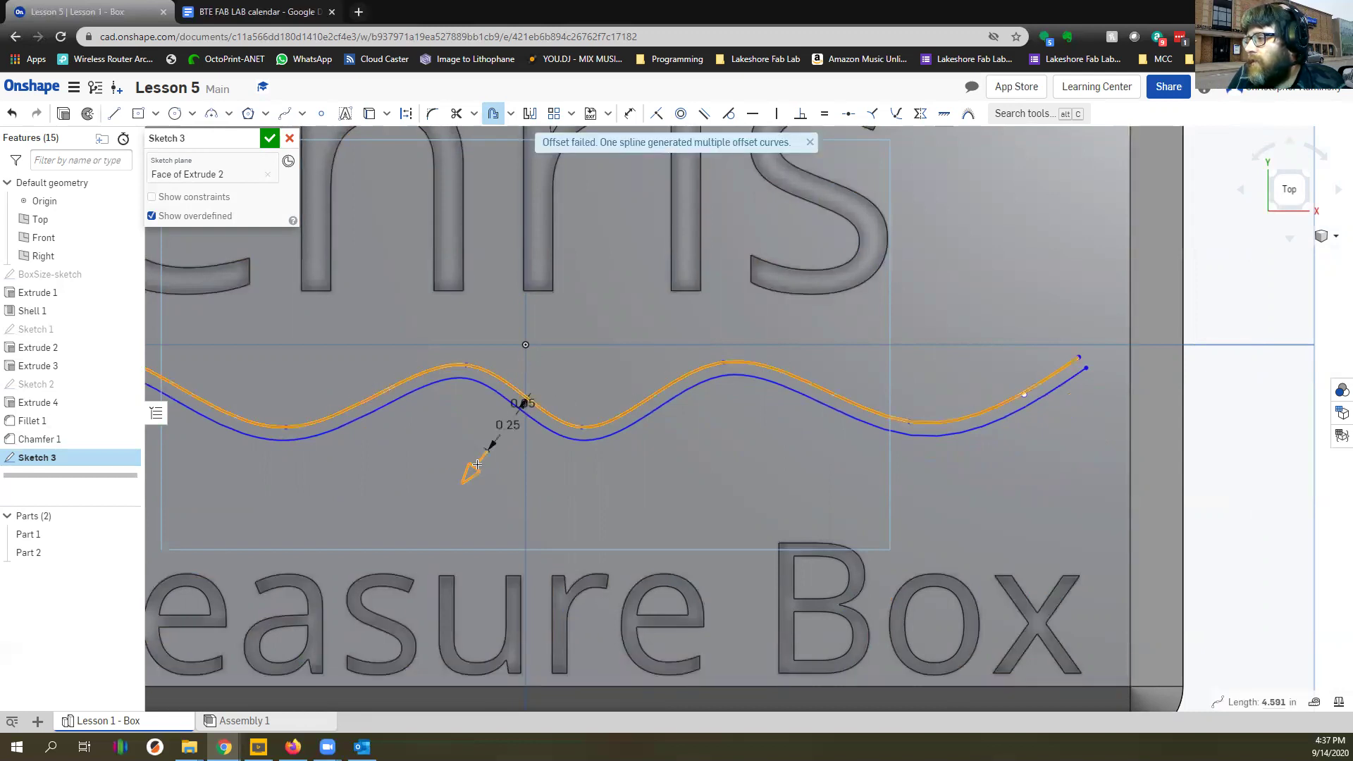
left_click(540, 387)
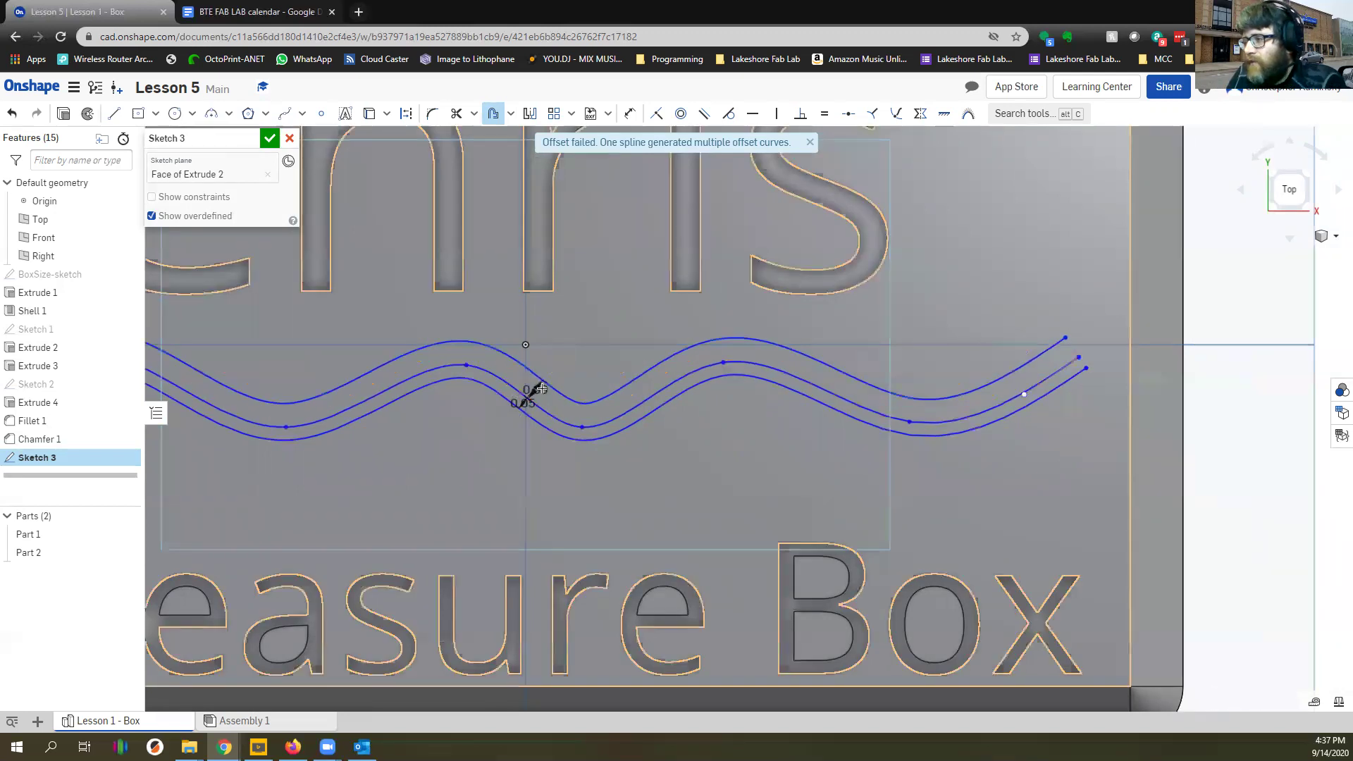
double_click(535, 390)
type("0.05")
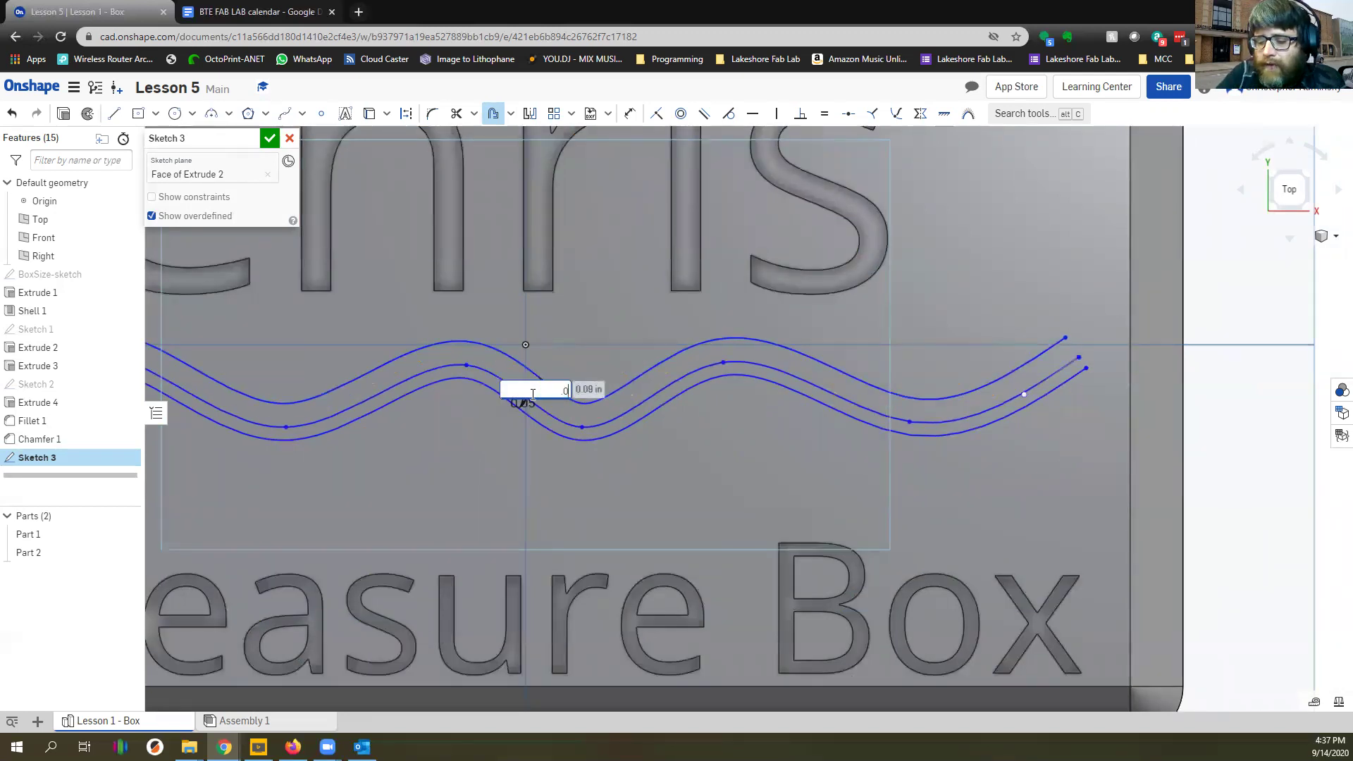
key("Return")
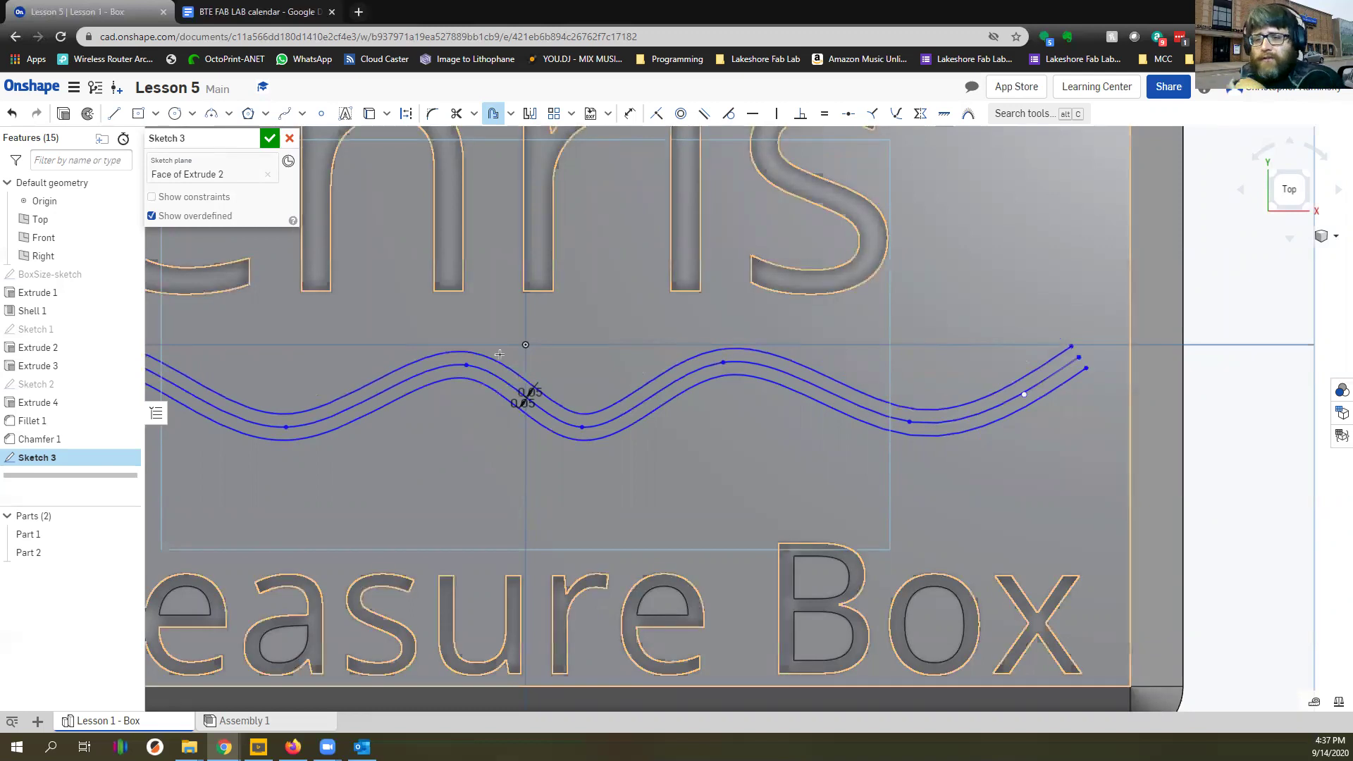
scroll(821, 437, "down", 5)
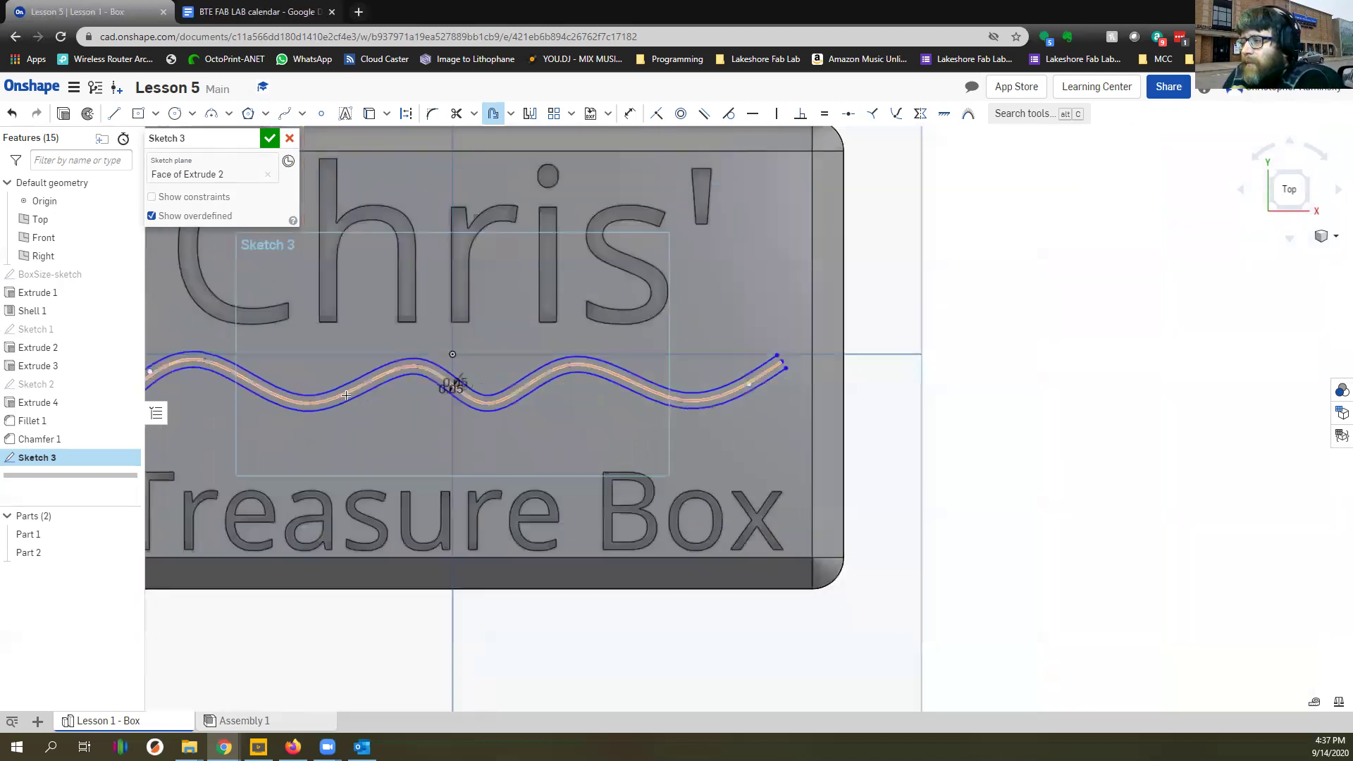
key("Escape")
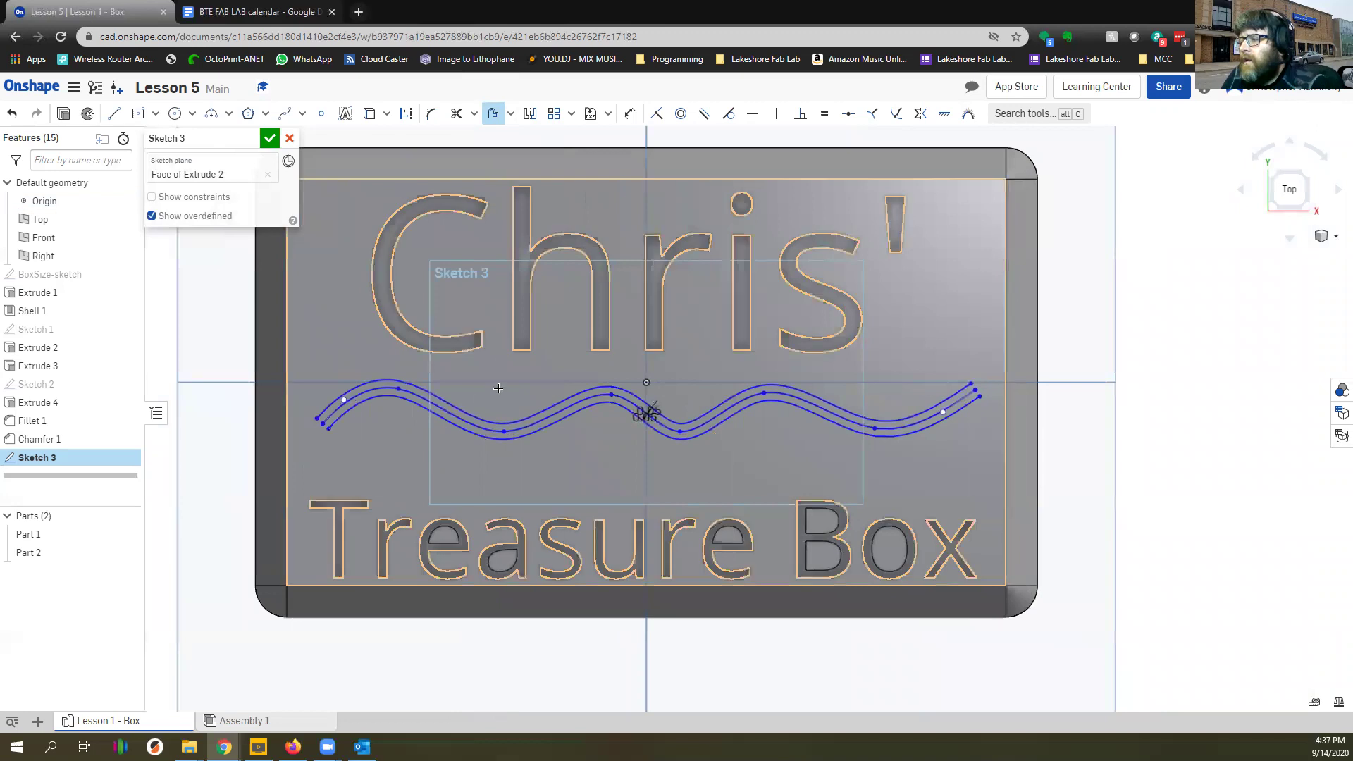
Convert the middle wavy spline to construction geometry, keeping the two offset curves as regular geometry
left_click(428, 406)
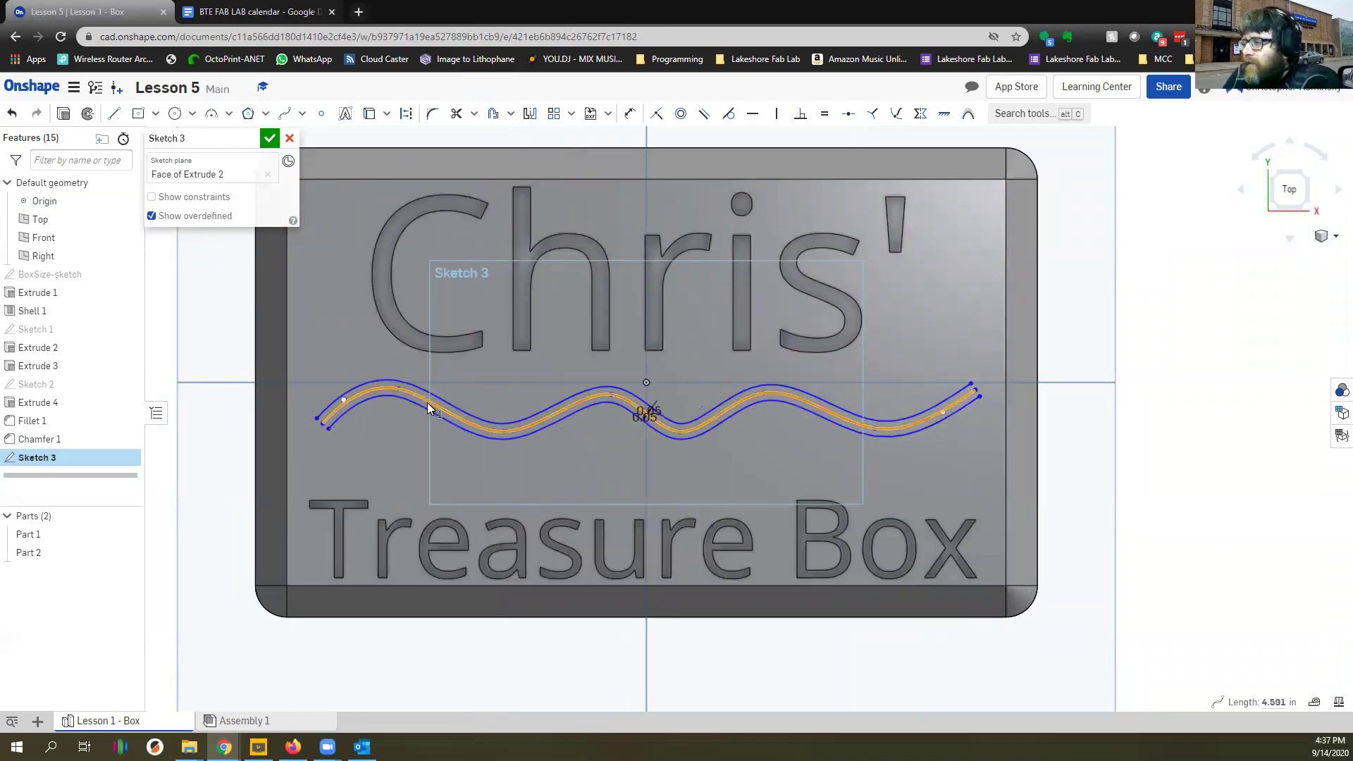
right_click(428, 406)
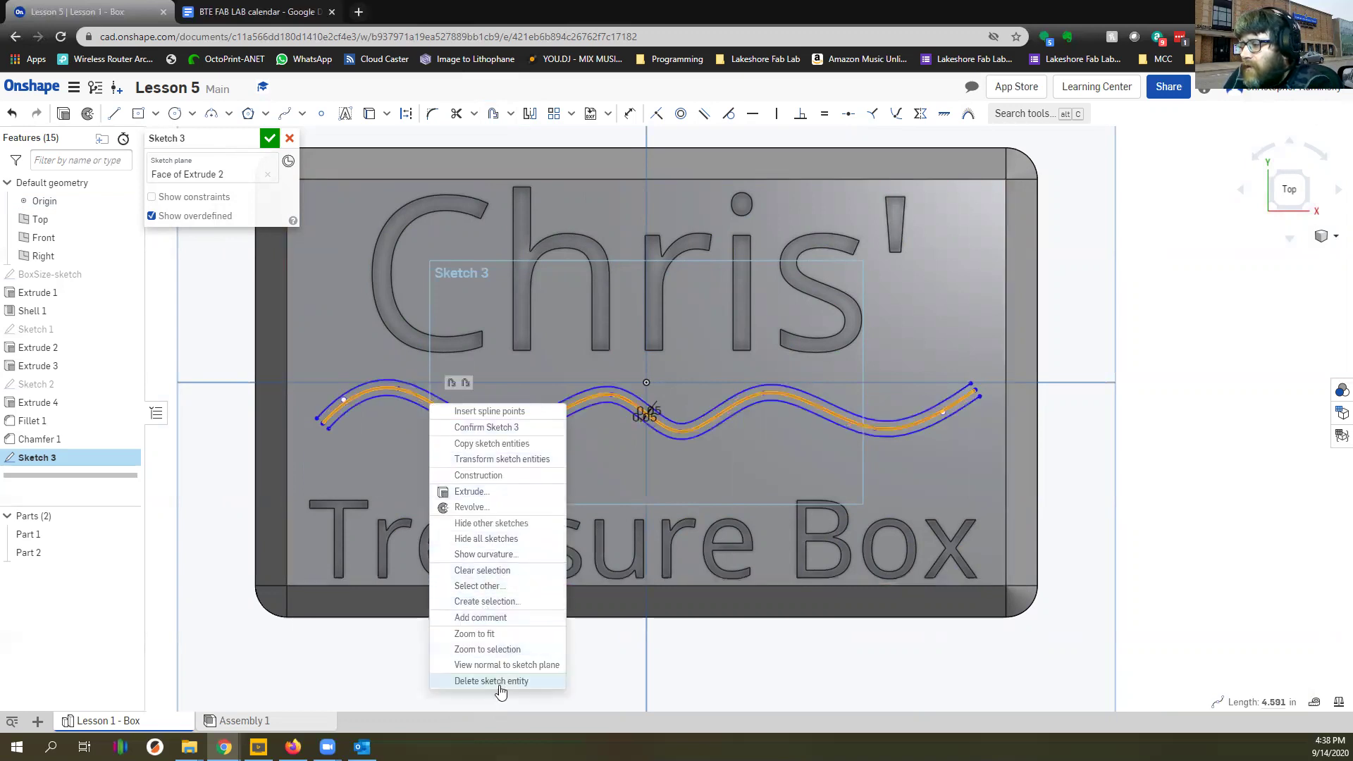
left_click(503, 475)
left_click(1121, 415)
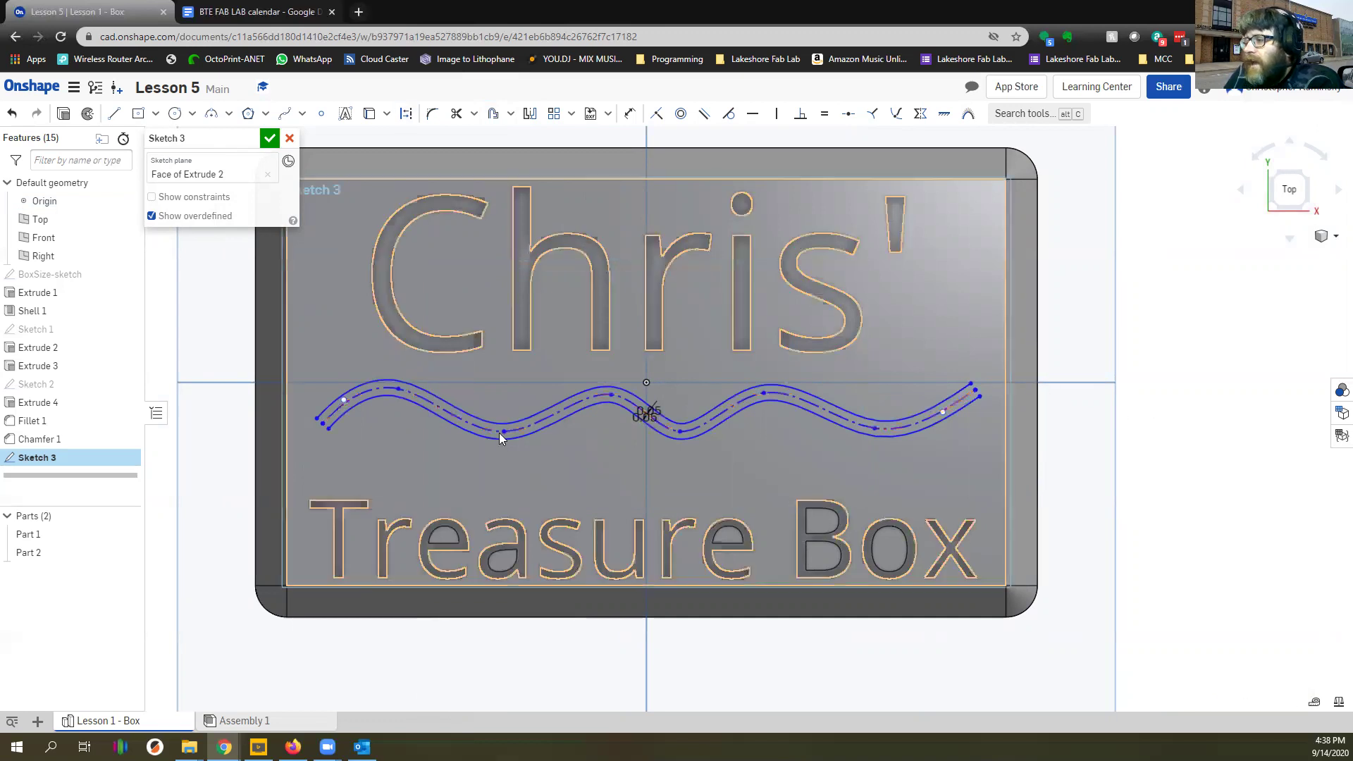
scroll(458, 416, "up", 5)
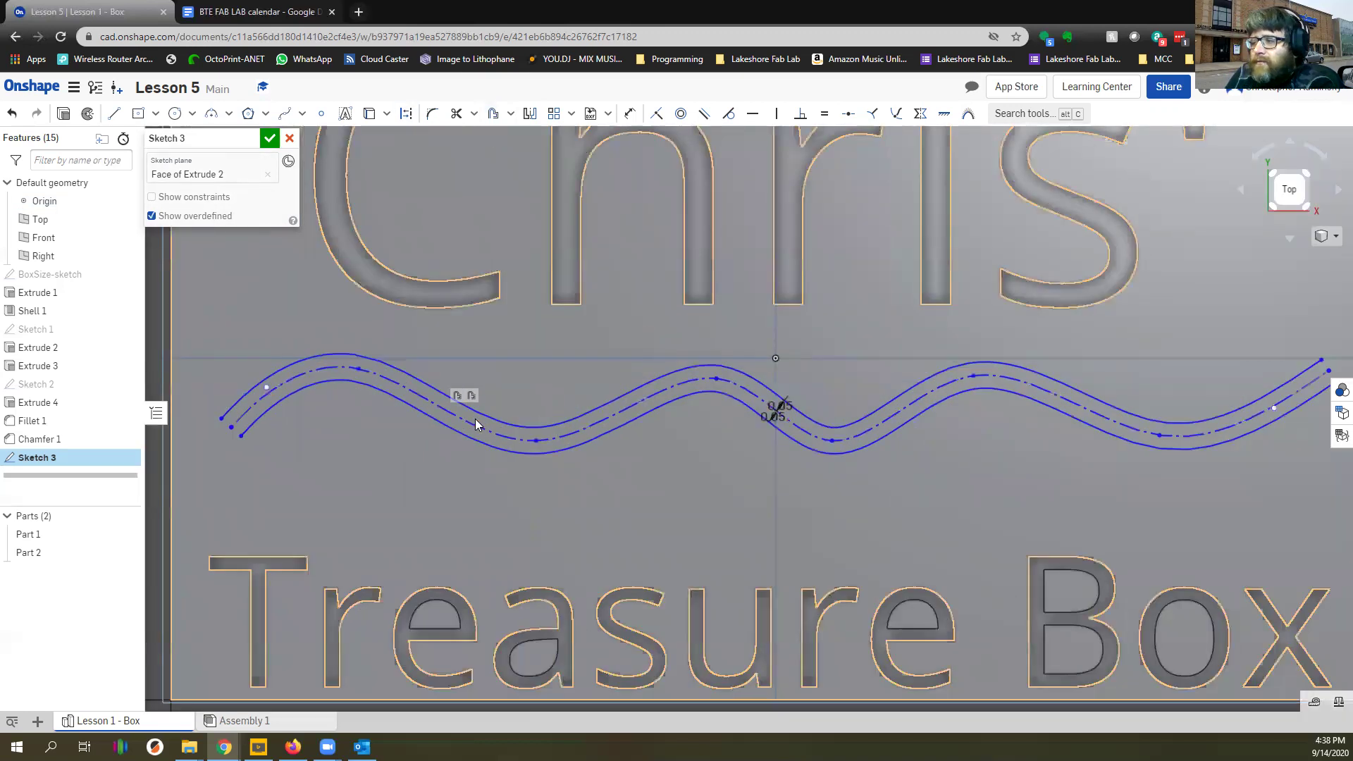
left_click(438, 417)
key("Escape")
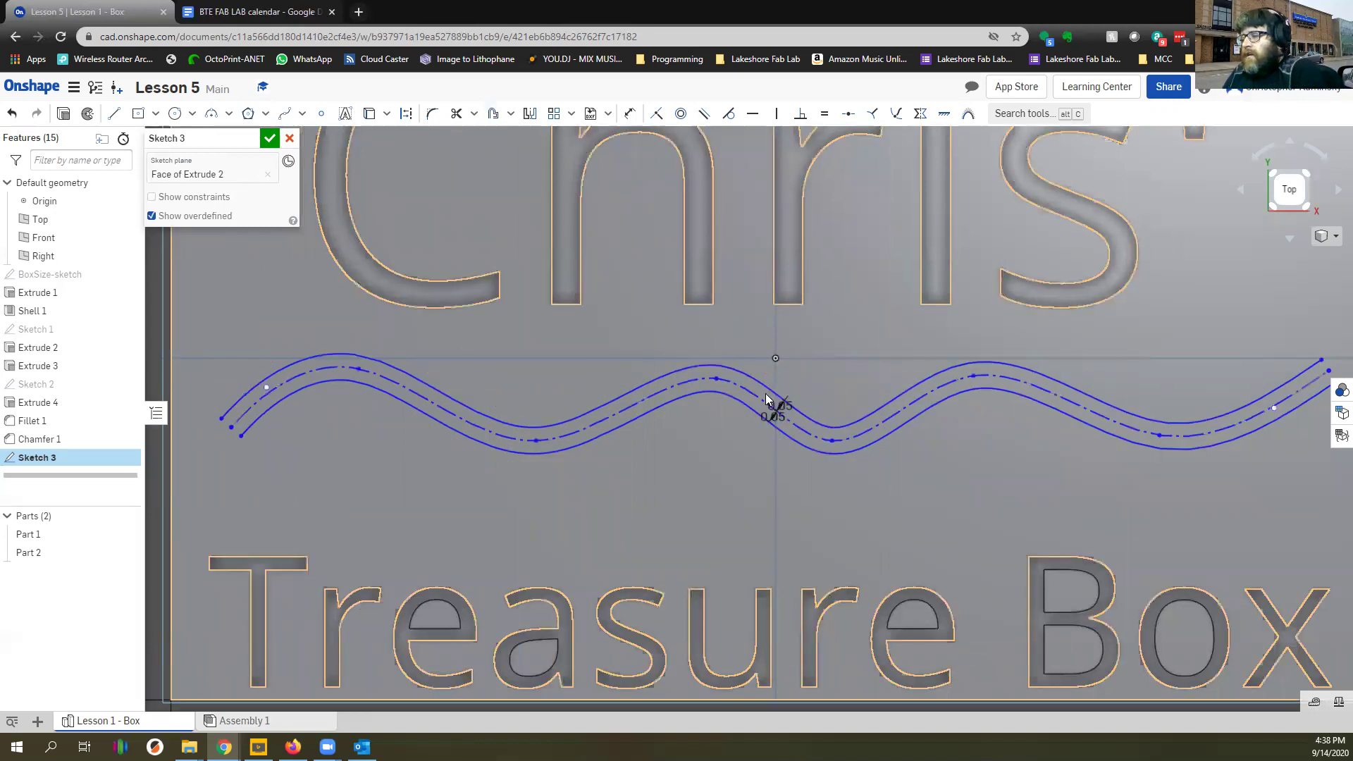
Close the left end of the wavy band with a straight line joining the two offset curves' endpoints
left_click(413, 381)
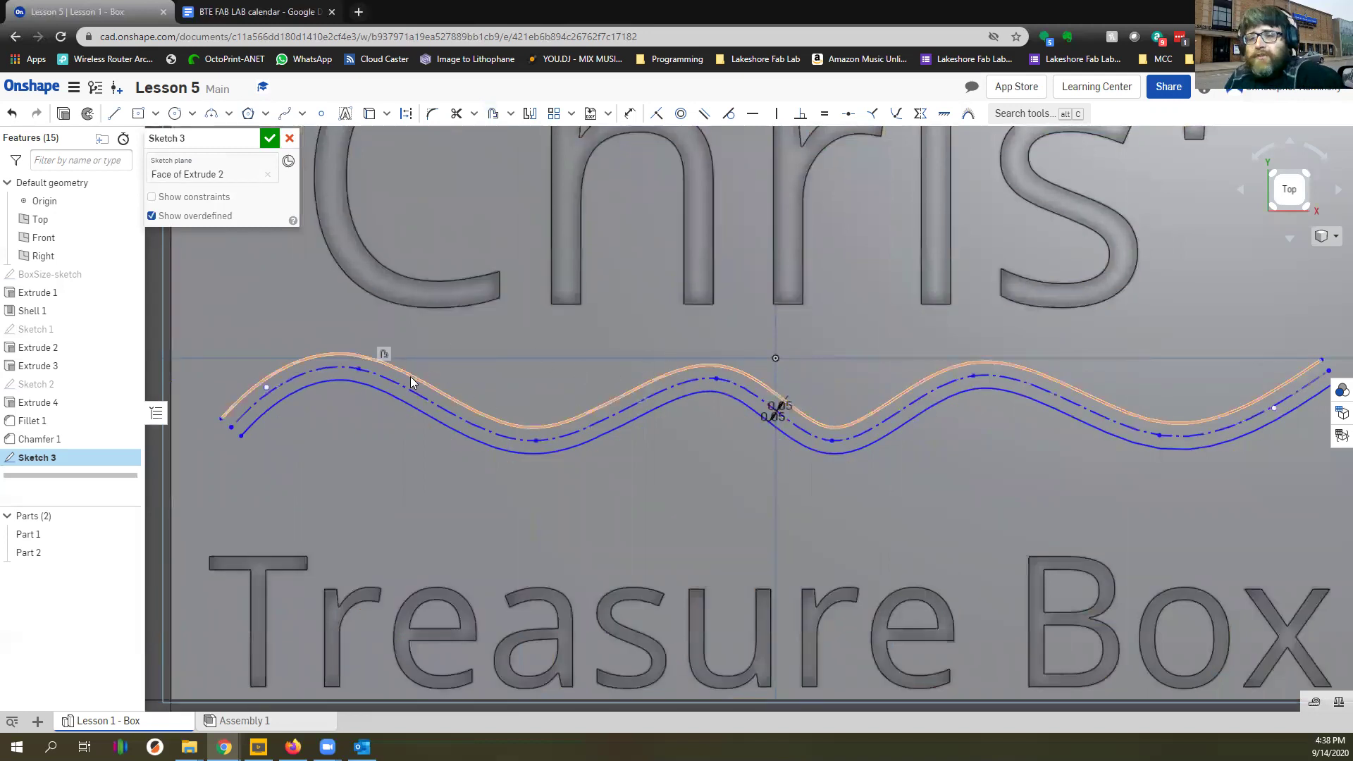
key("Escape")
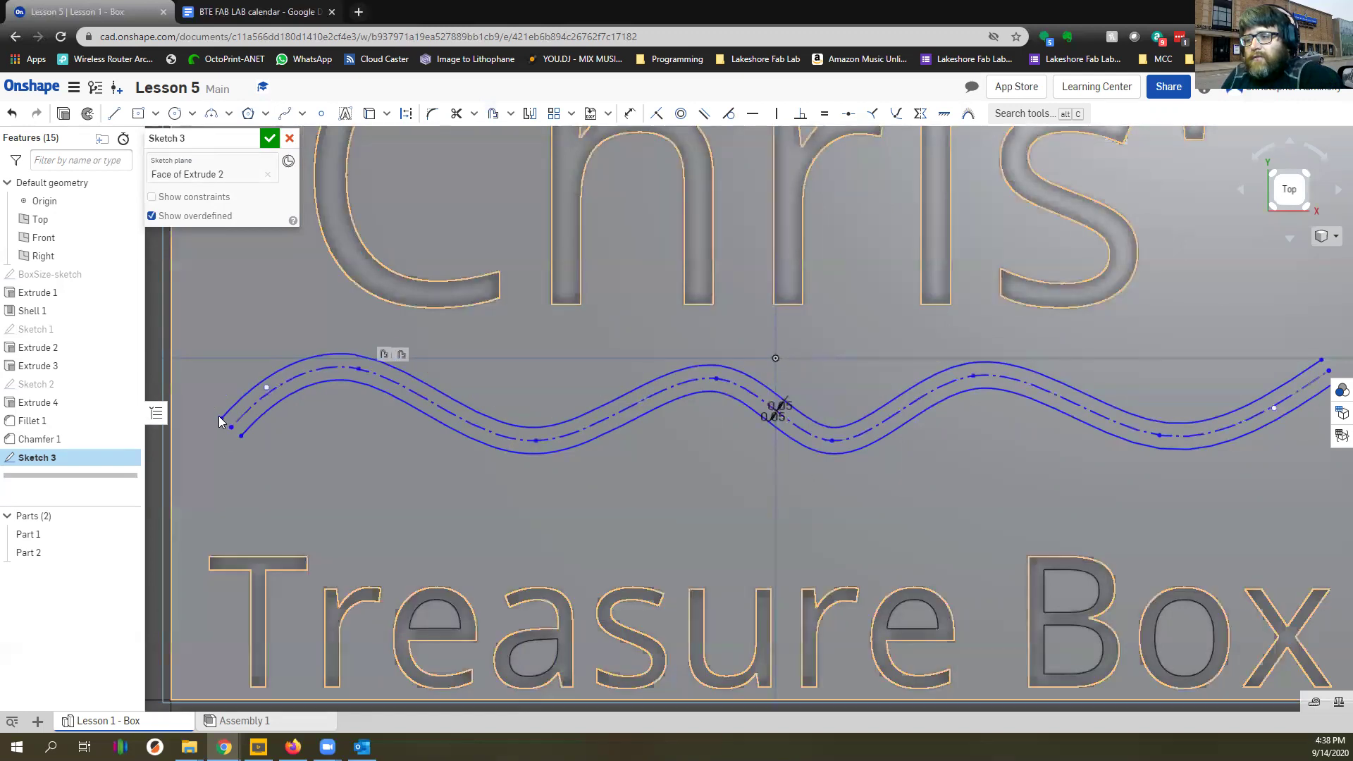
left_click(113, 114)
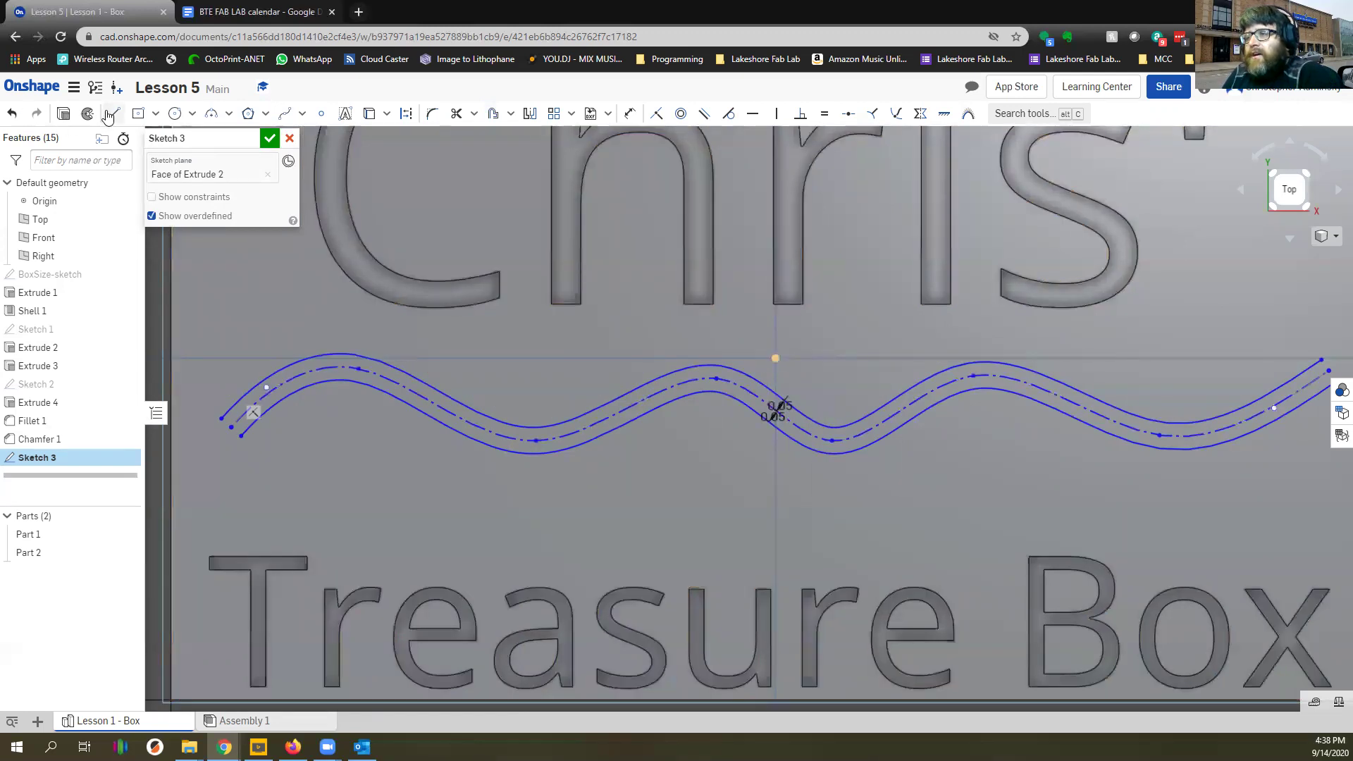
scroll(224, 427, "up", 2)
left_click(243, 441)
Close the right end of the wavy band with a straight line between the offset curves' endpoints and finish the sketch
scroll(250, 407, "down", 3)
scroll(302, 392, "up", 2)
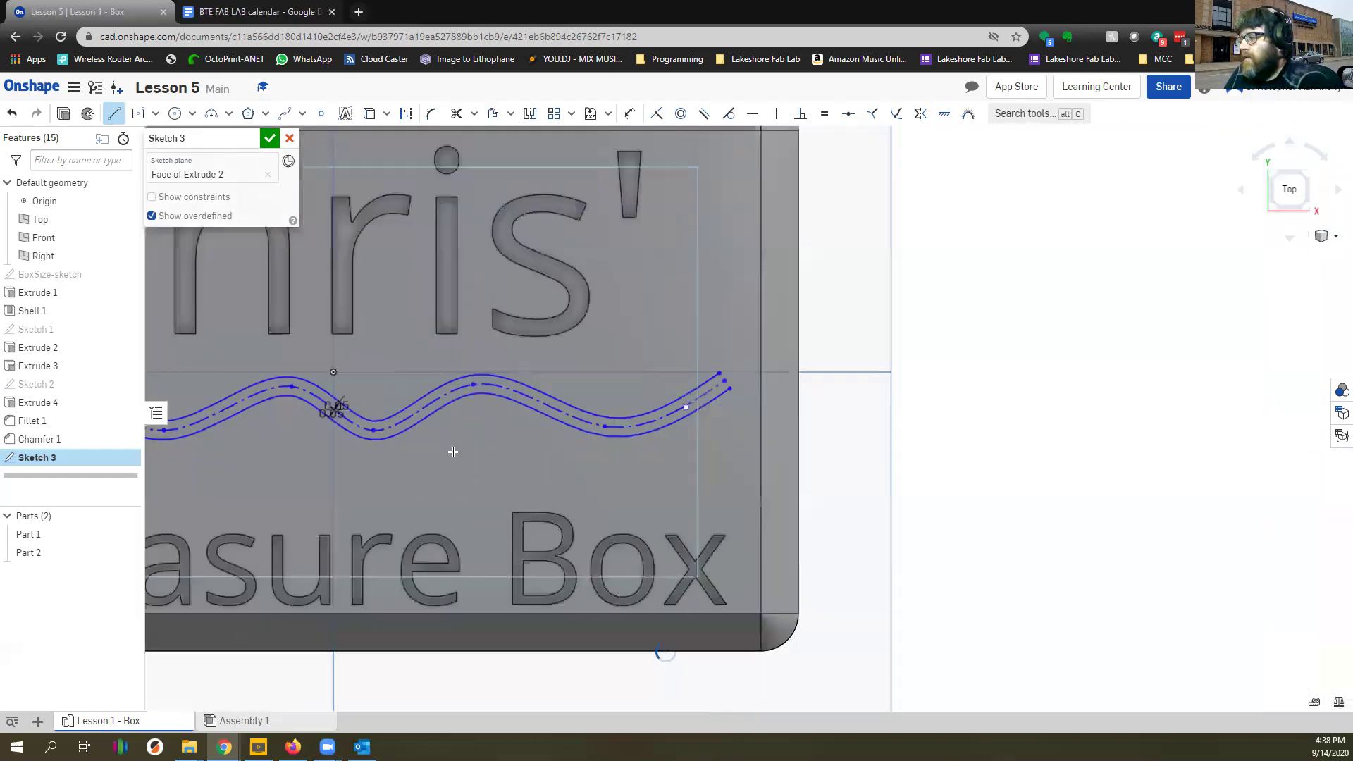
scroll(610, 408, "up", 3)
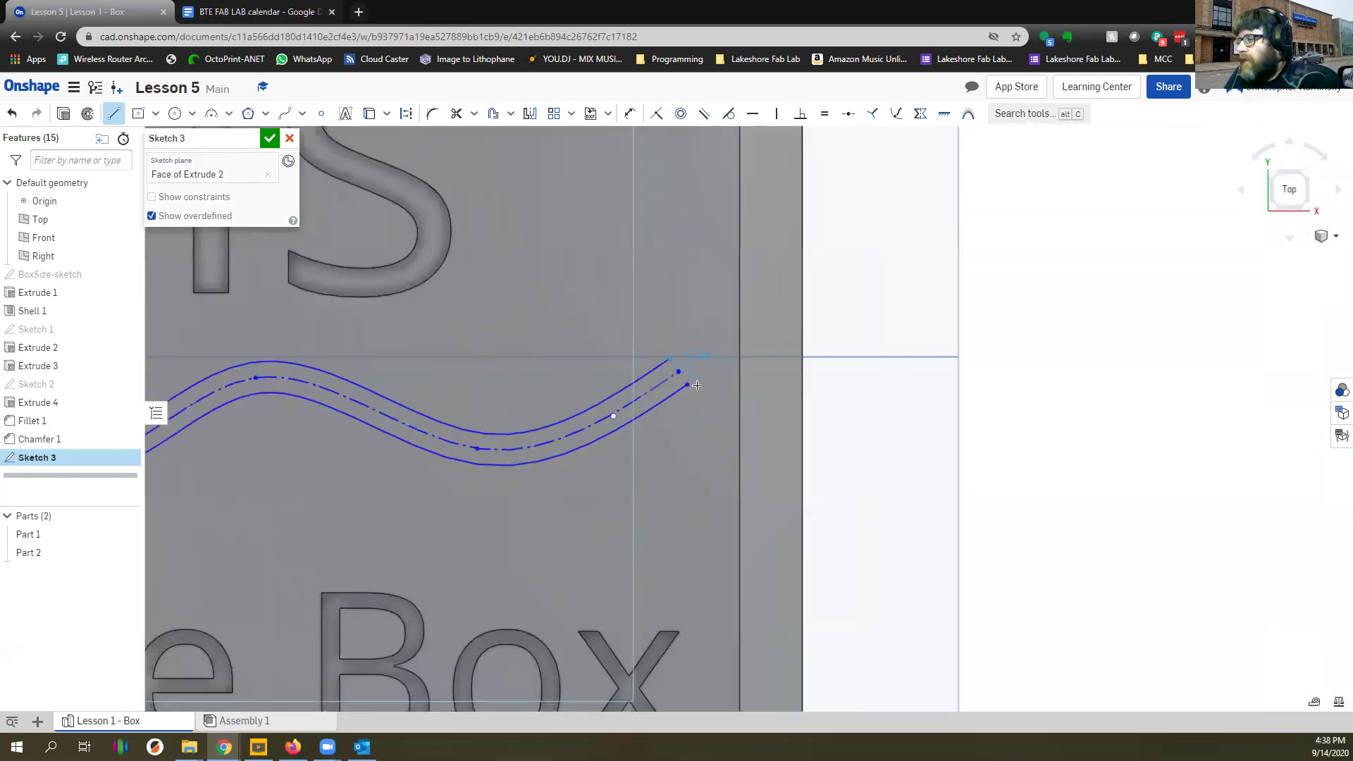
left_click(687, 384)
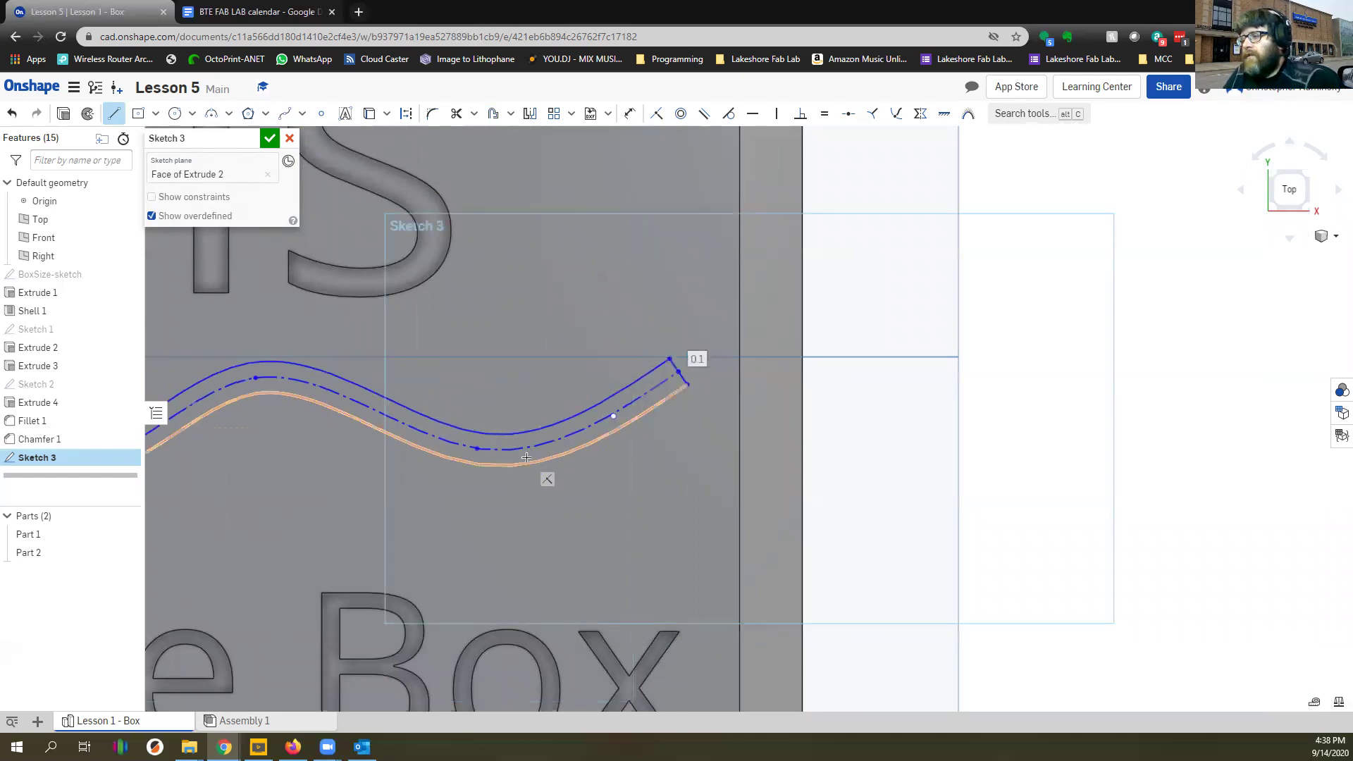
key("Escape")
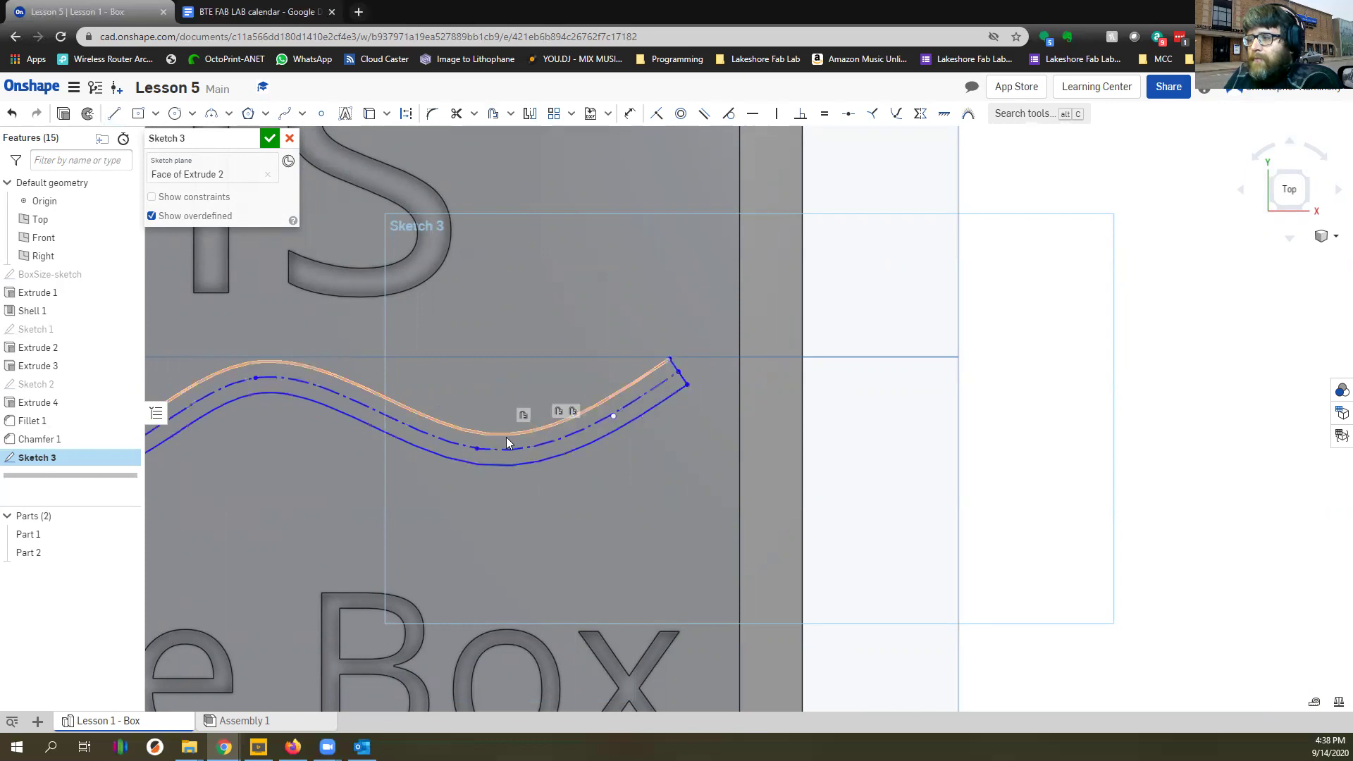
scroll(475, 439, "up", 2)
scroll(473, 446, "up", 1)
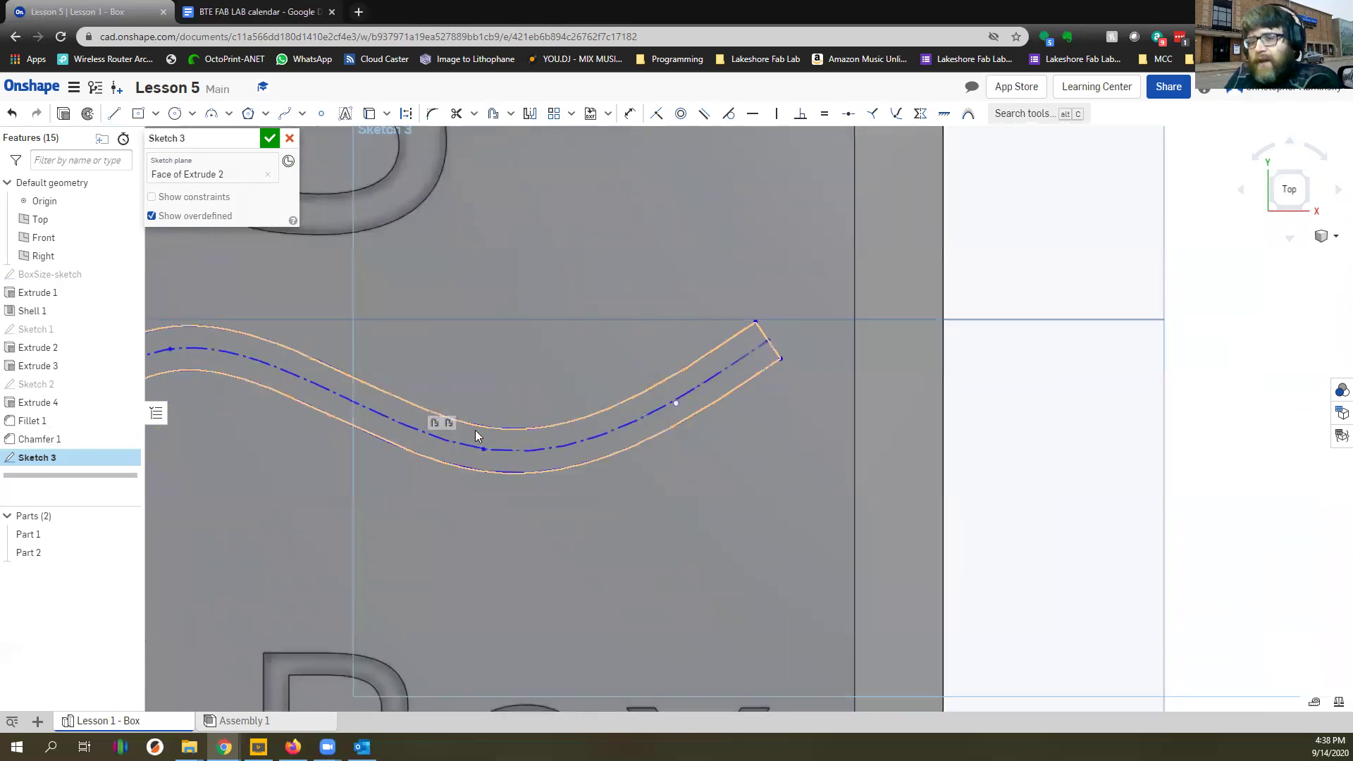
scroll(478, 433, "down", 5)
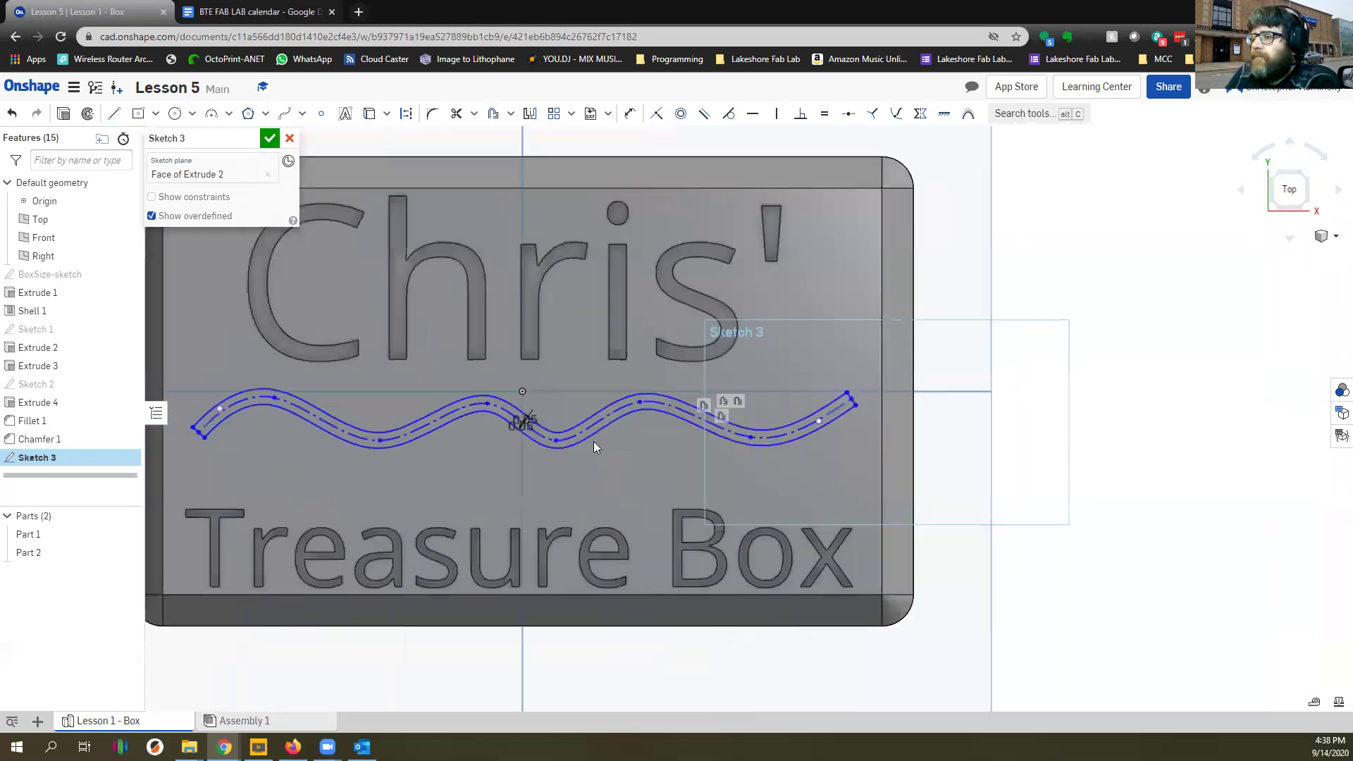
left_click(268, 139)
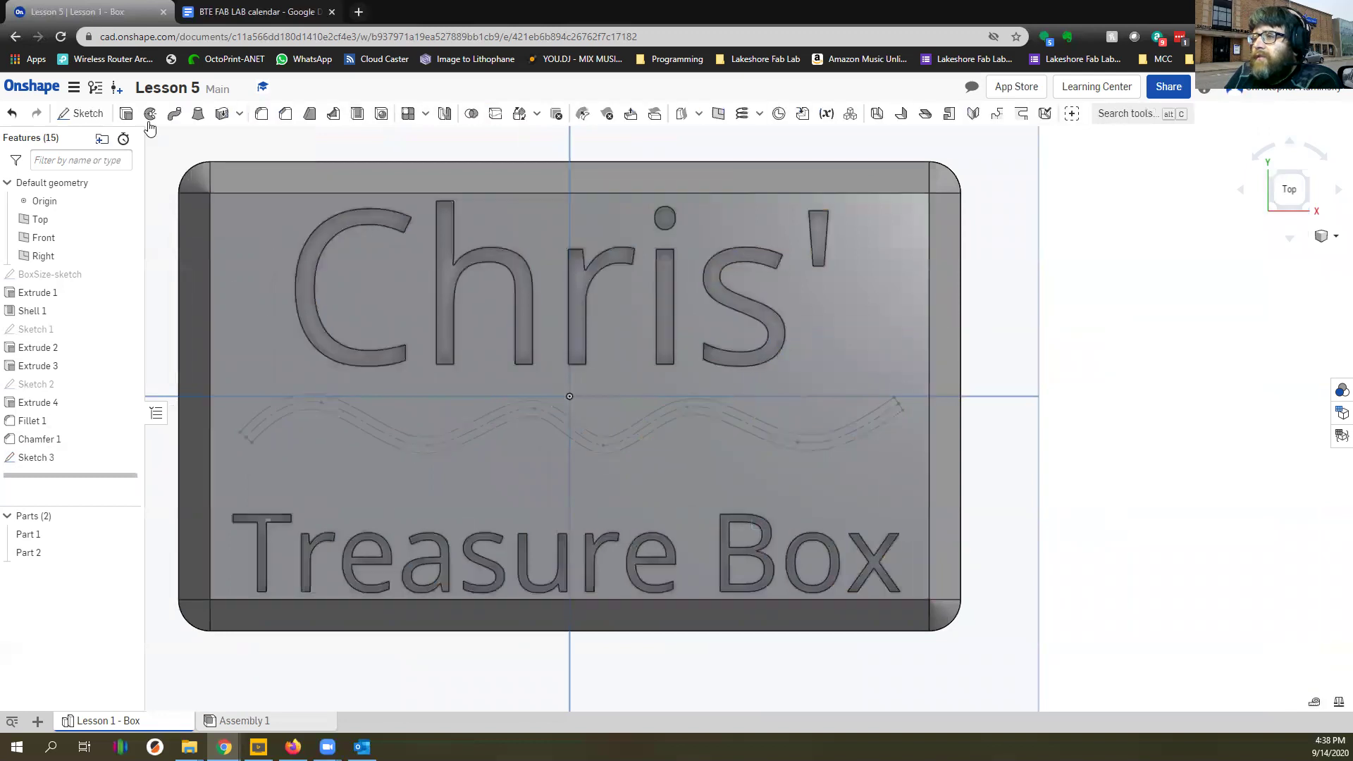
Extrude the closed wavy band as a Remove cut into the lid with a blind depth of 0.1 in
left_click(125, 114)
left_click(302, 397)
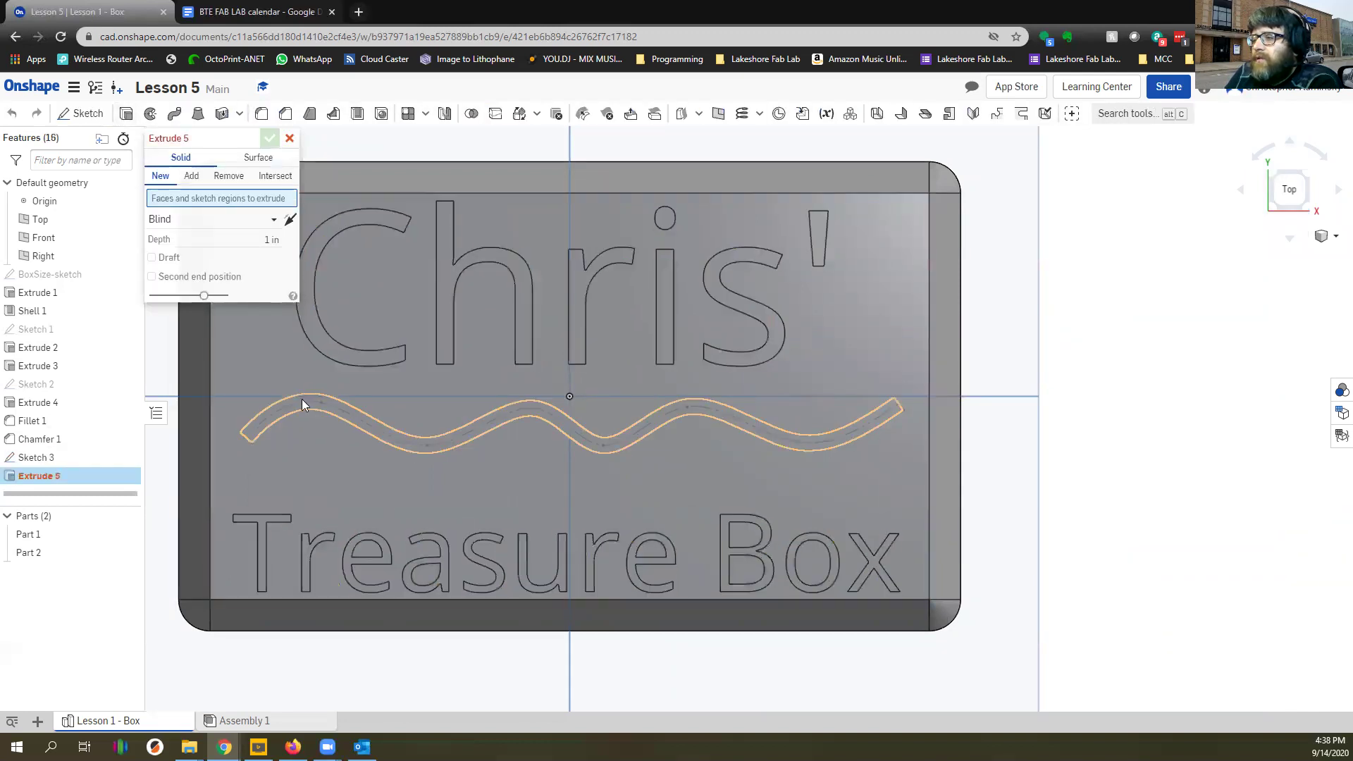
right_click_drag(377, 447, 506, 385)
left_click(271, 250)
type("0.1")
key("Tab")
left_click(229, 175)
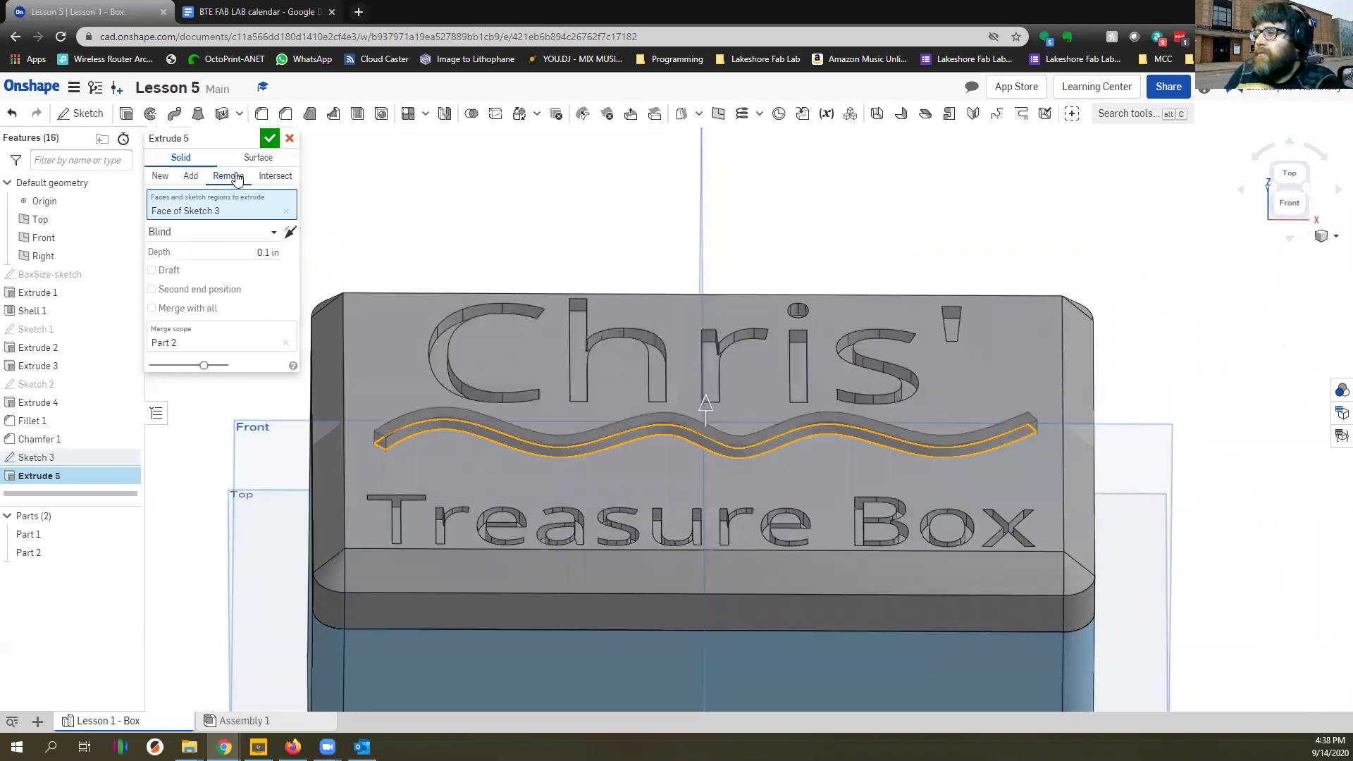
left_click(269, 140)
right_click_drag(574, 314, 279, 372)
scroll(697, 434, "down", 5)
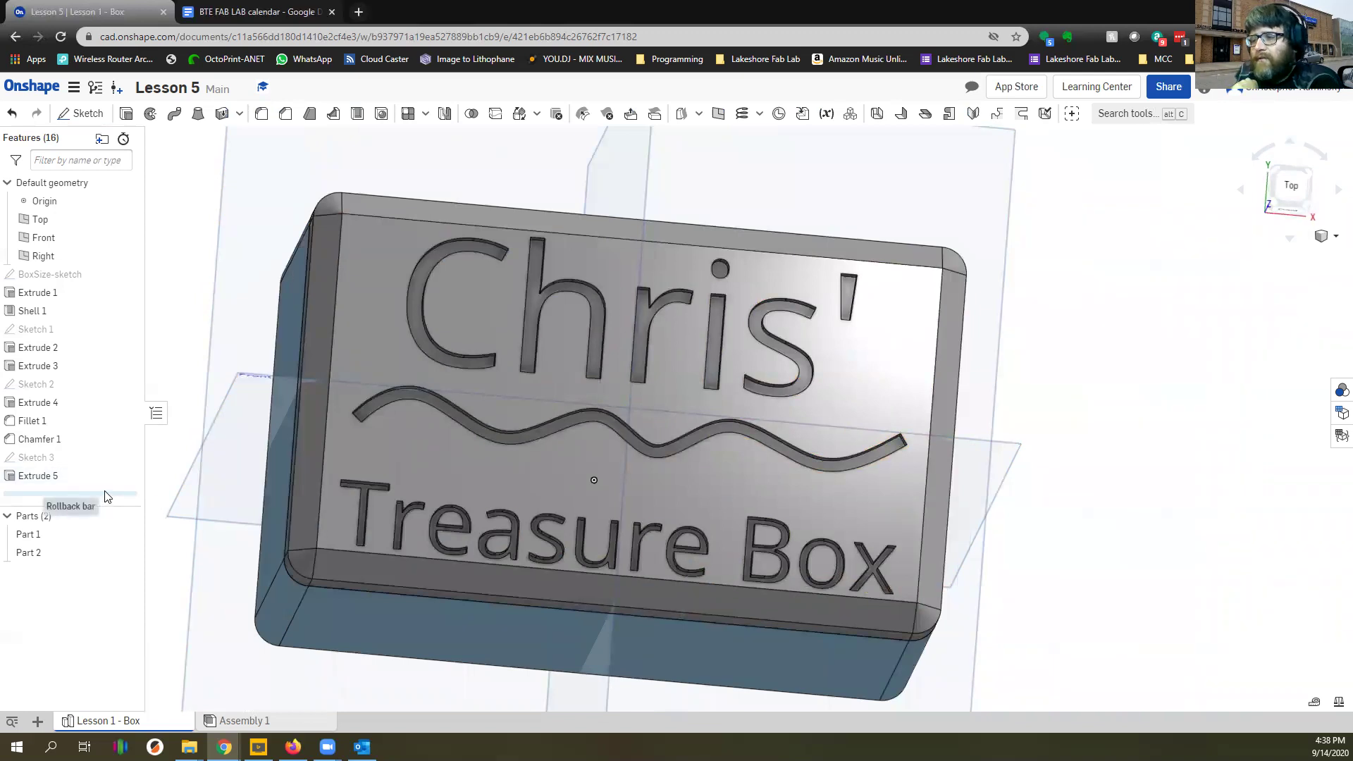
left_click(28, 477)
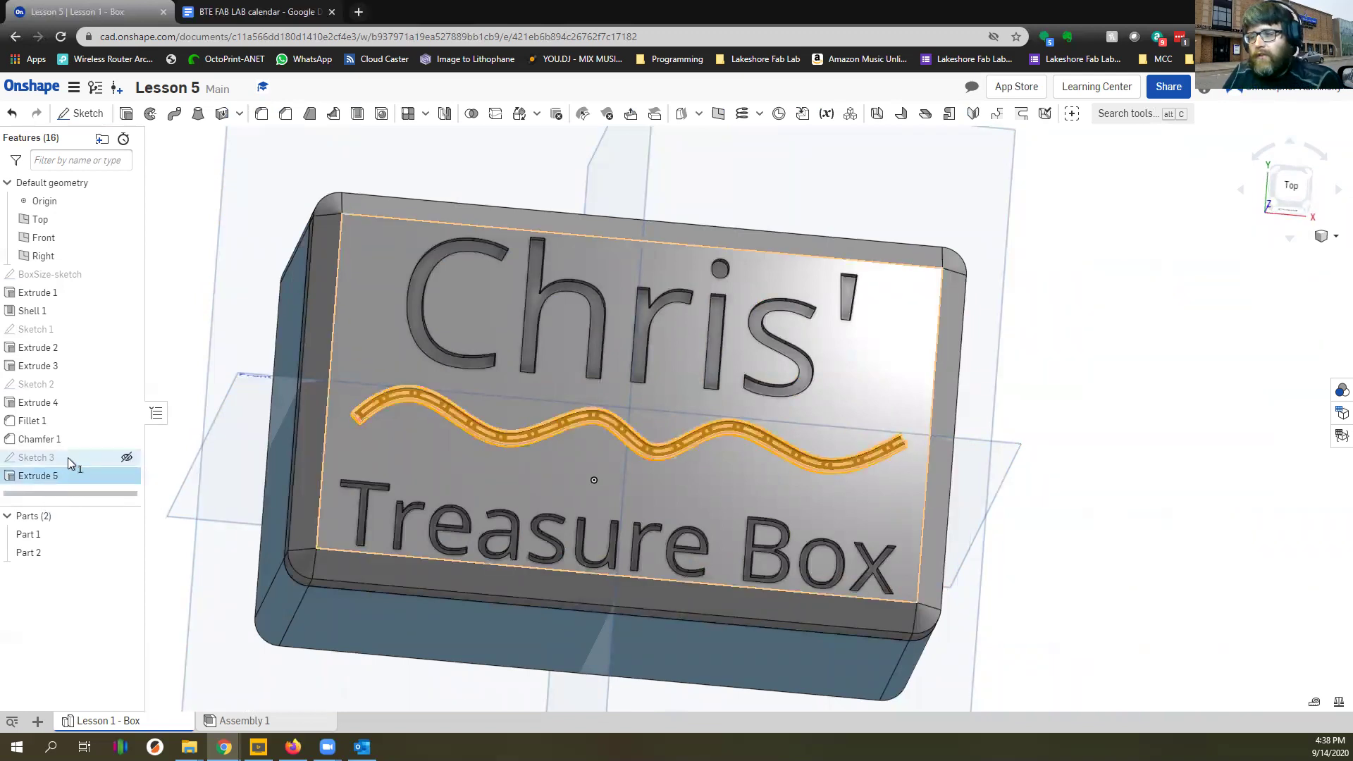
left_click(171, 374)
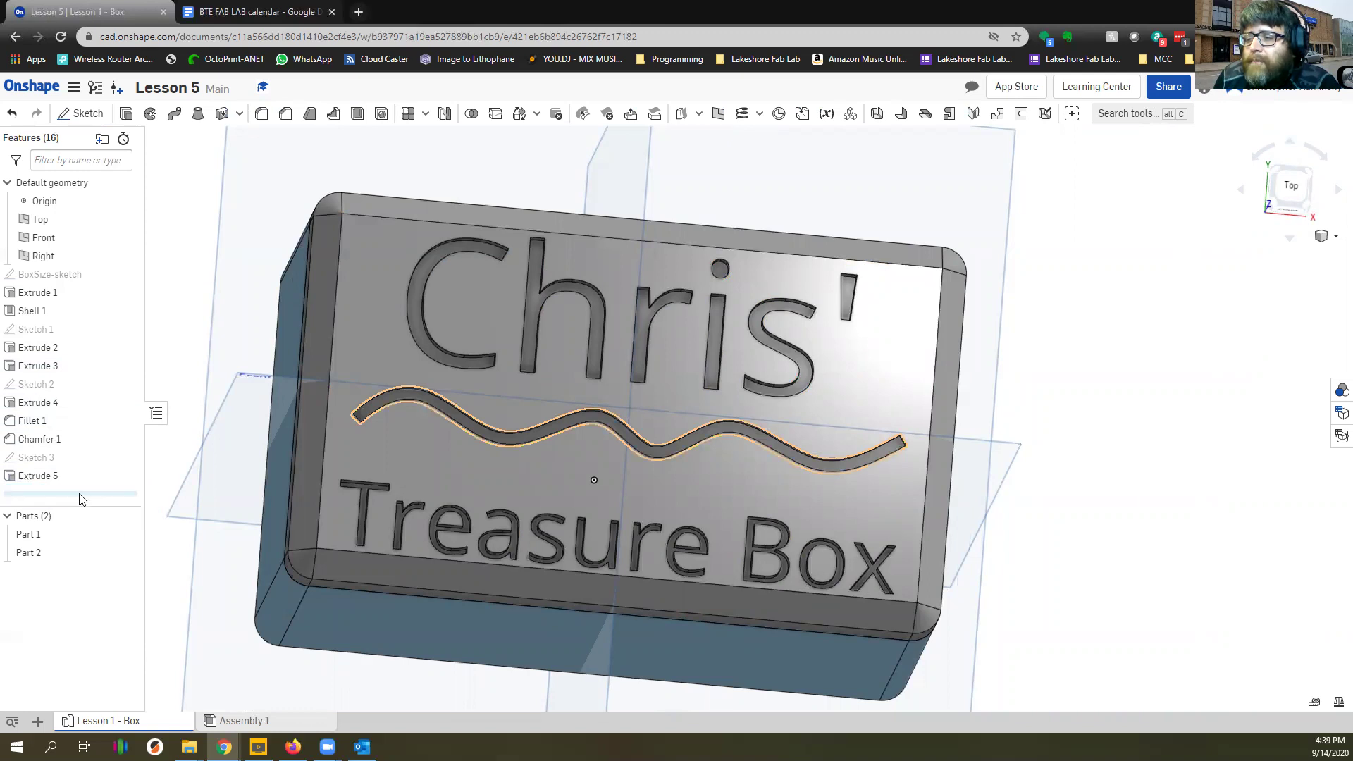
left_click(33, 457)
left_click(186, 376)
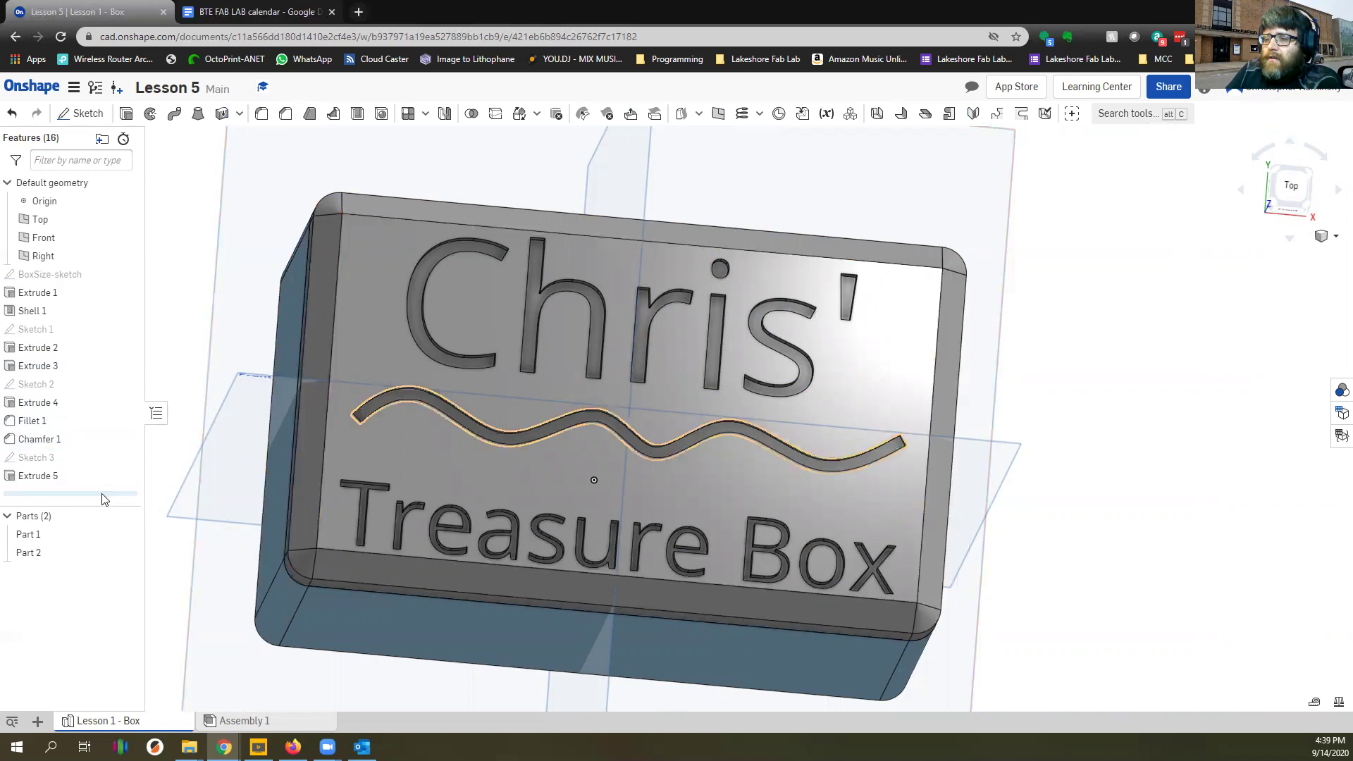
Roll the feature history back to just after Chamfer 1, so that Sketch 3 and Extrude 5 are suppressed
left_click_drag(104, 455, 106, 455)
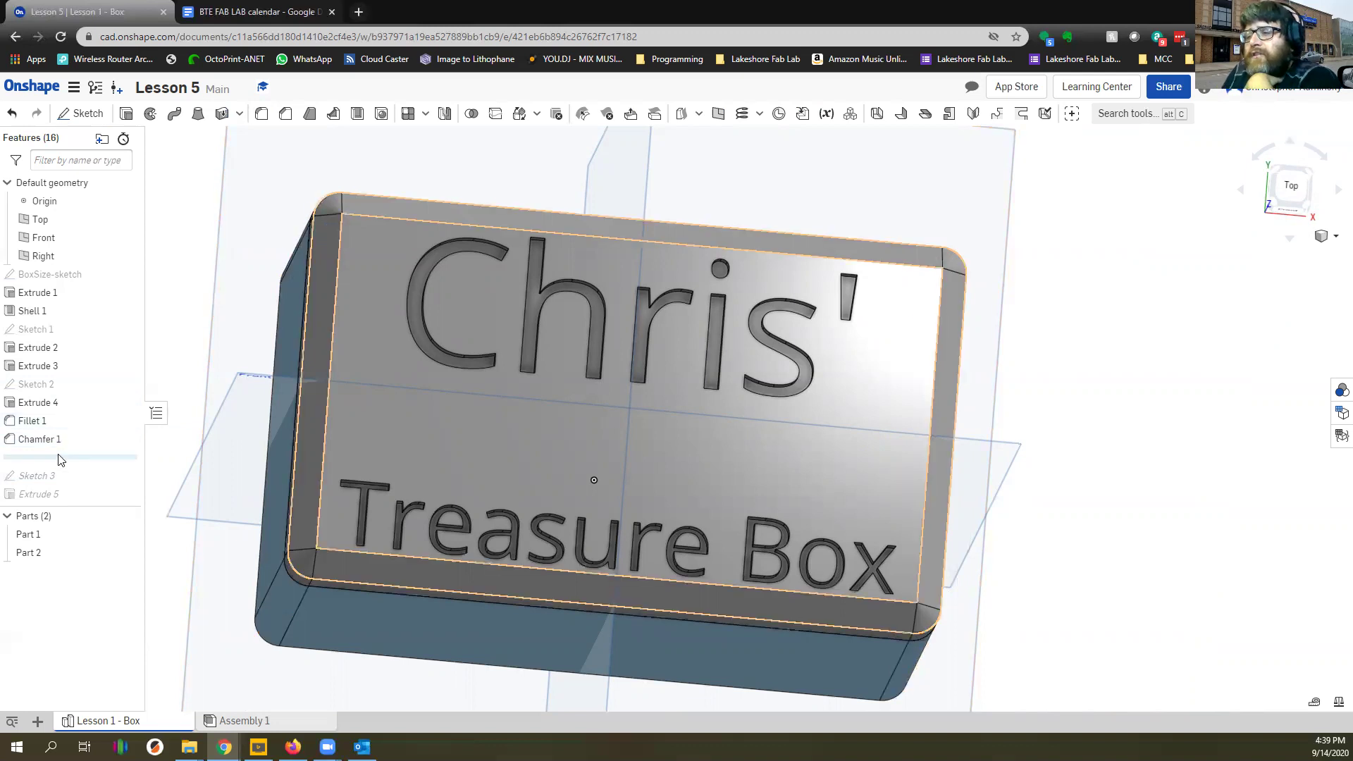
left_click_drag(58, 458, 76, 436)
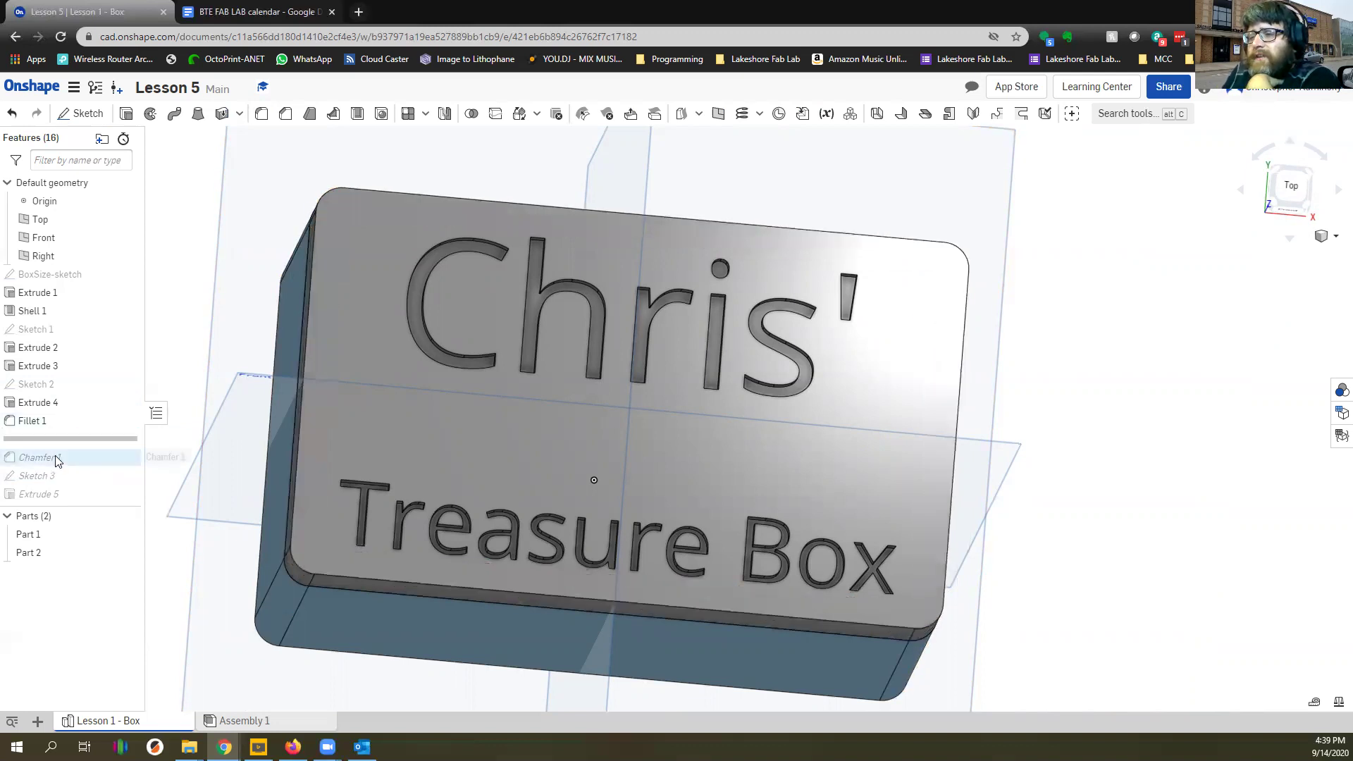
left_click_drag(79, 439, 43, 459)
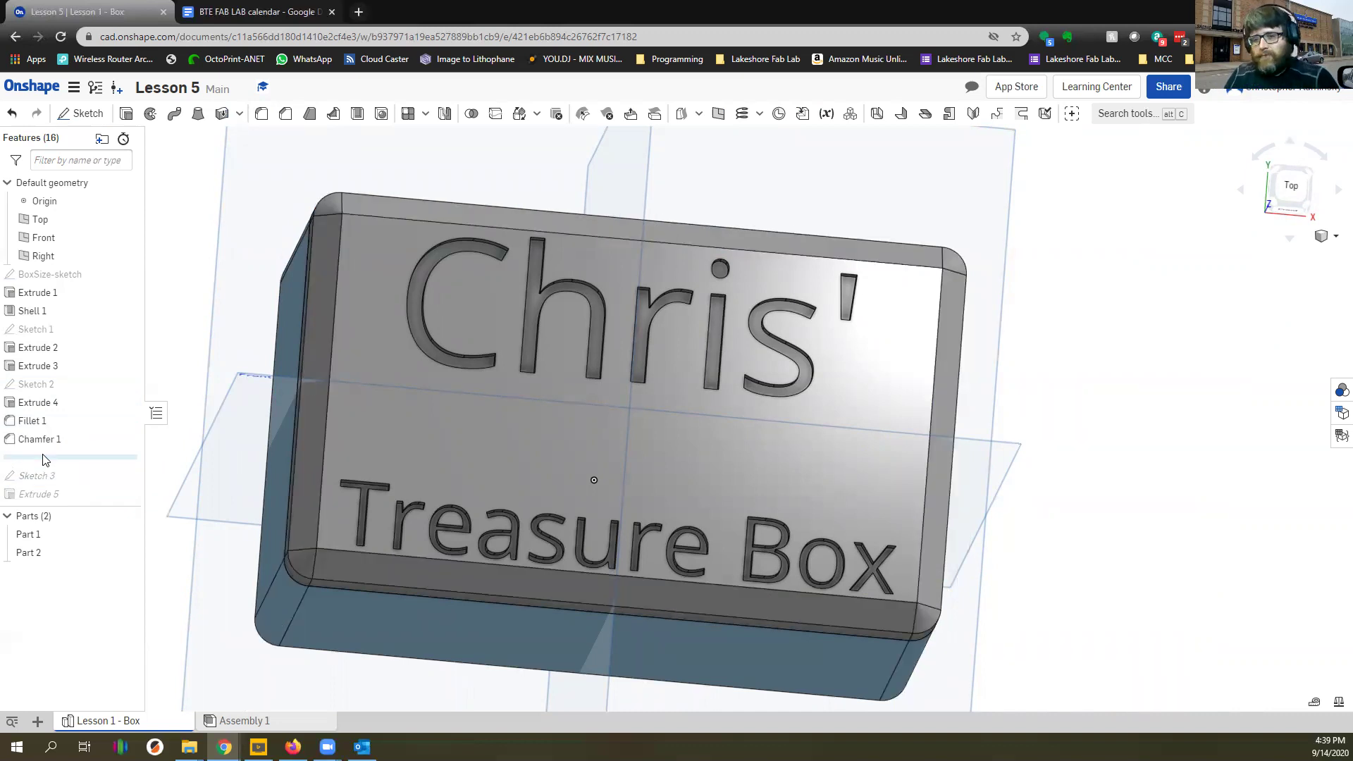
right_click_drag(506, 170, 580, 366)
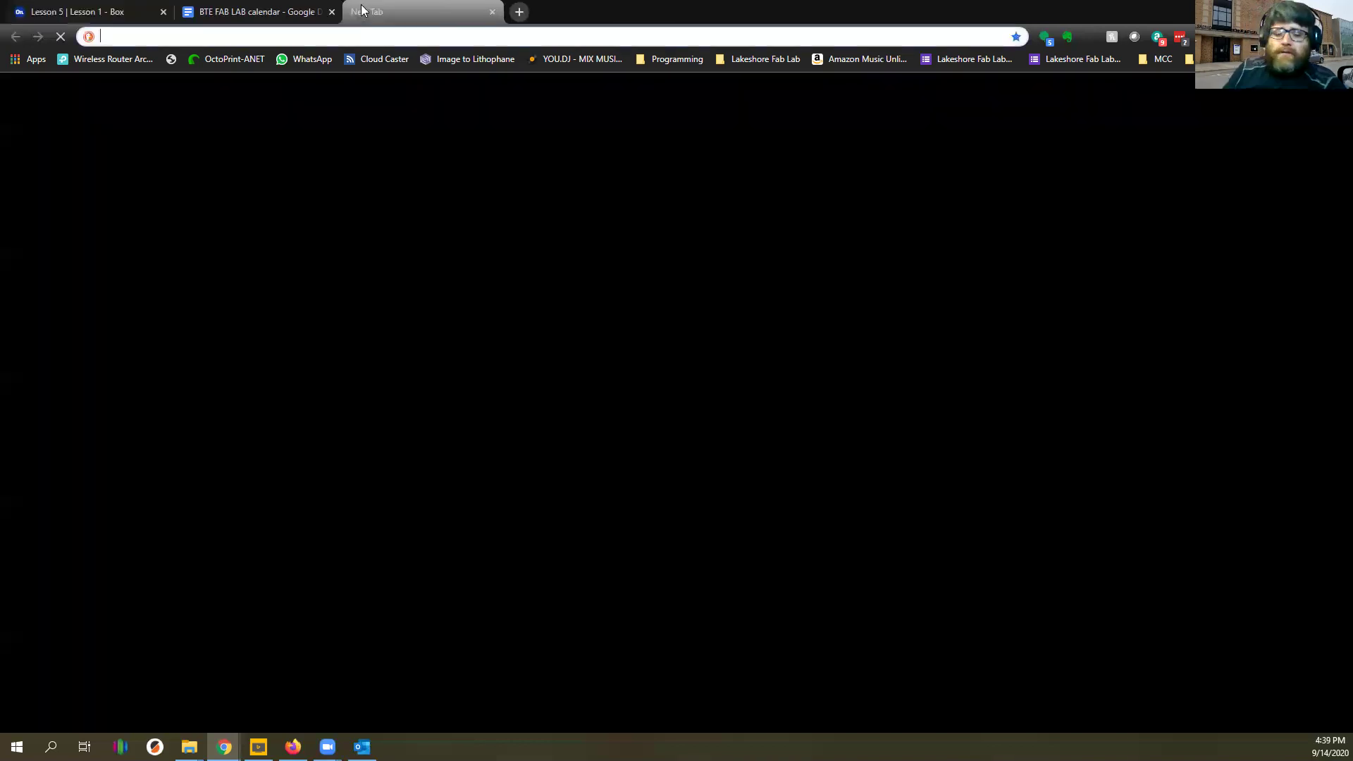
Search the web for "heart clipart" in a new browser tab and show the image results
left_click(360, 11)
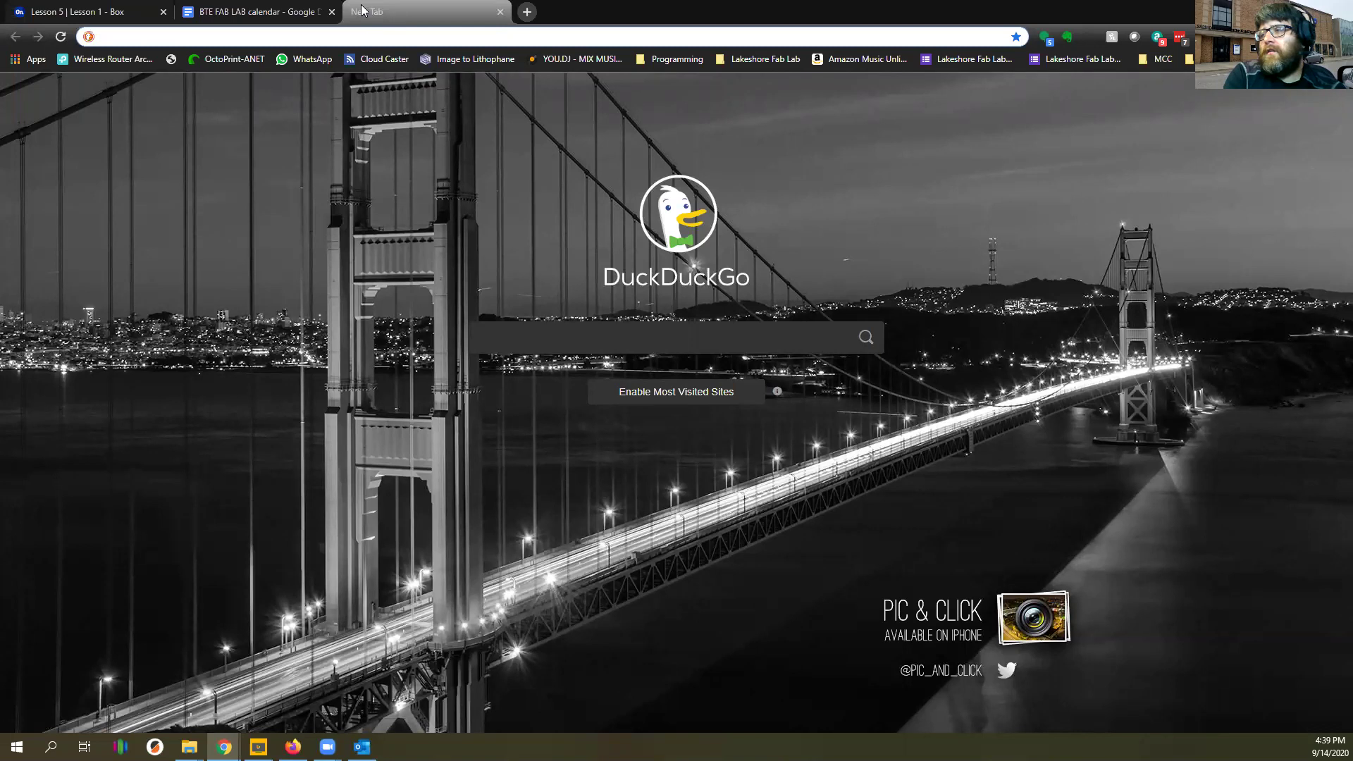
type("heart clipart")
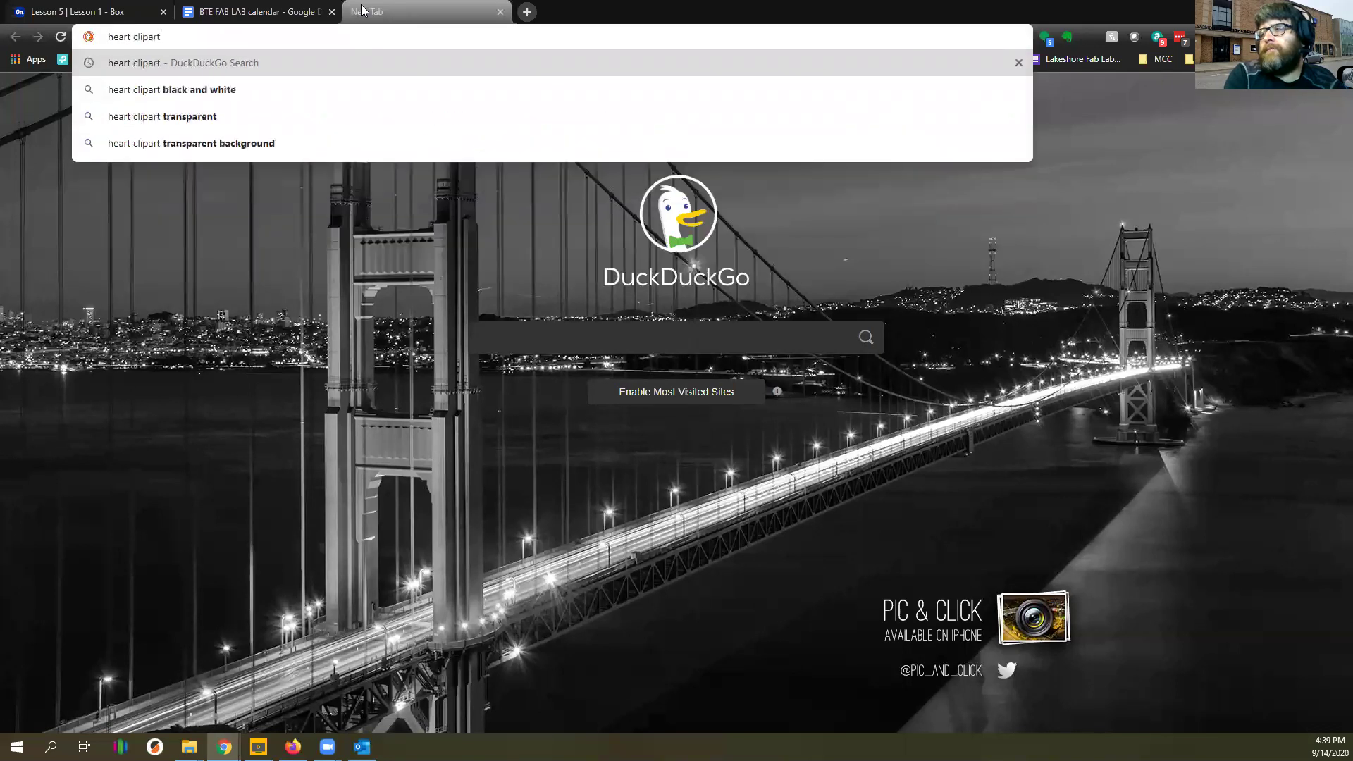
key("Return")
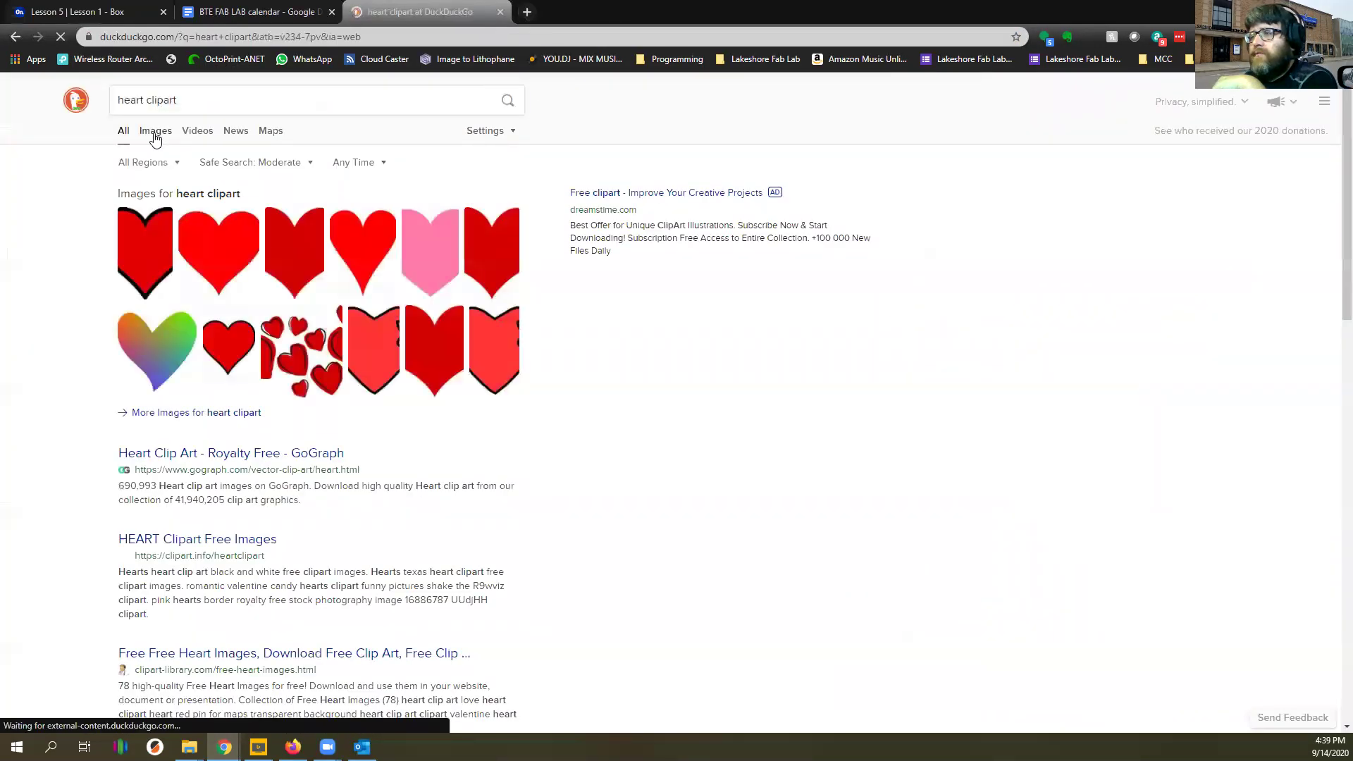
left_click(155, 134)
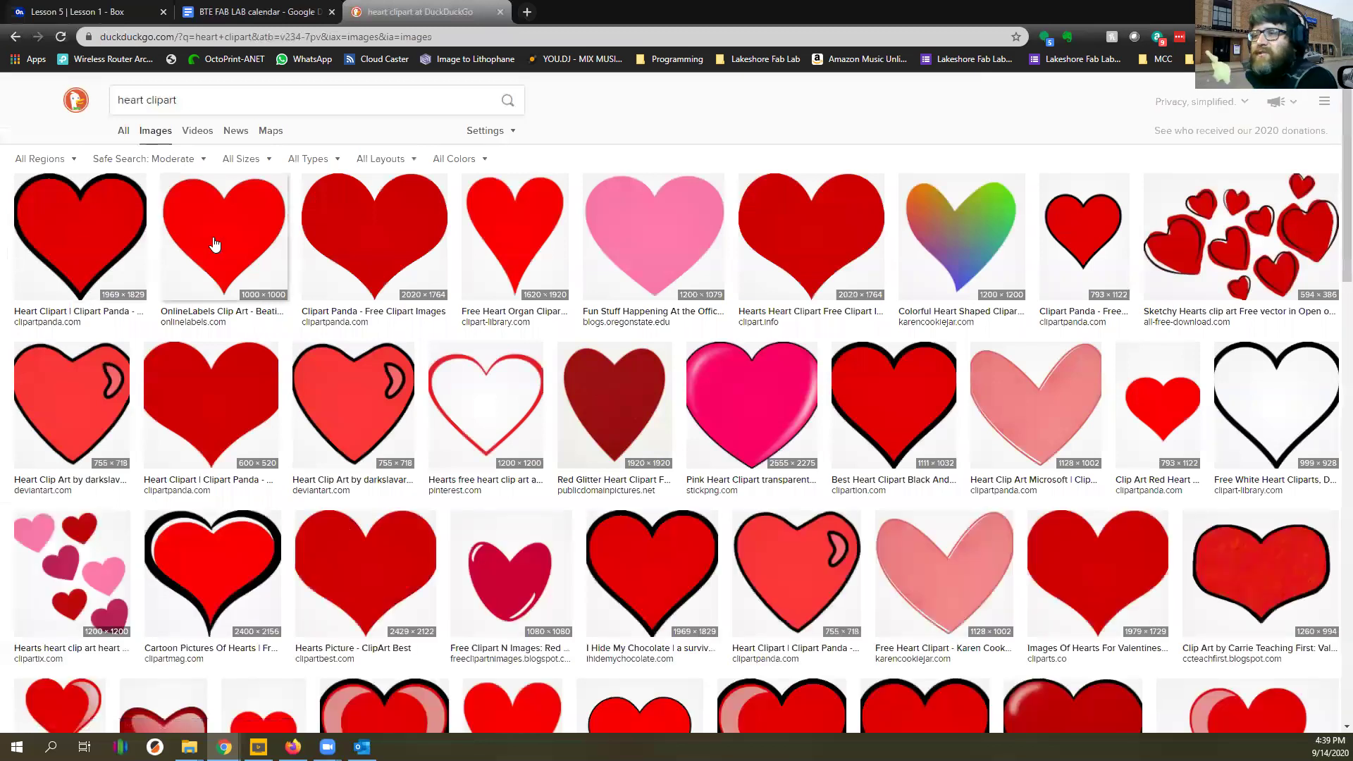
Save the plain red OnlineLabels heart picture to the Downloads folder as a PNG named "heart image"
left_click(215, 244)
right_click(433, 381)
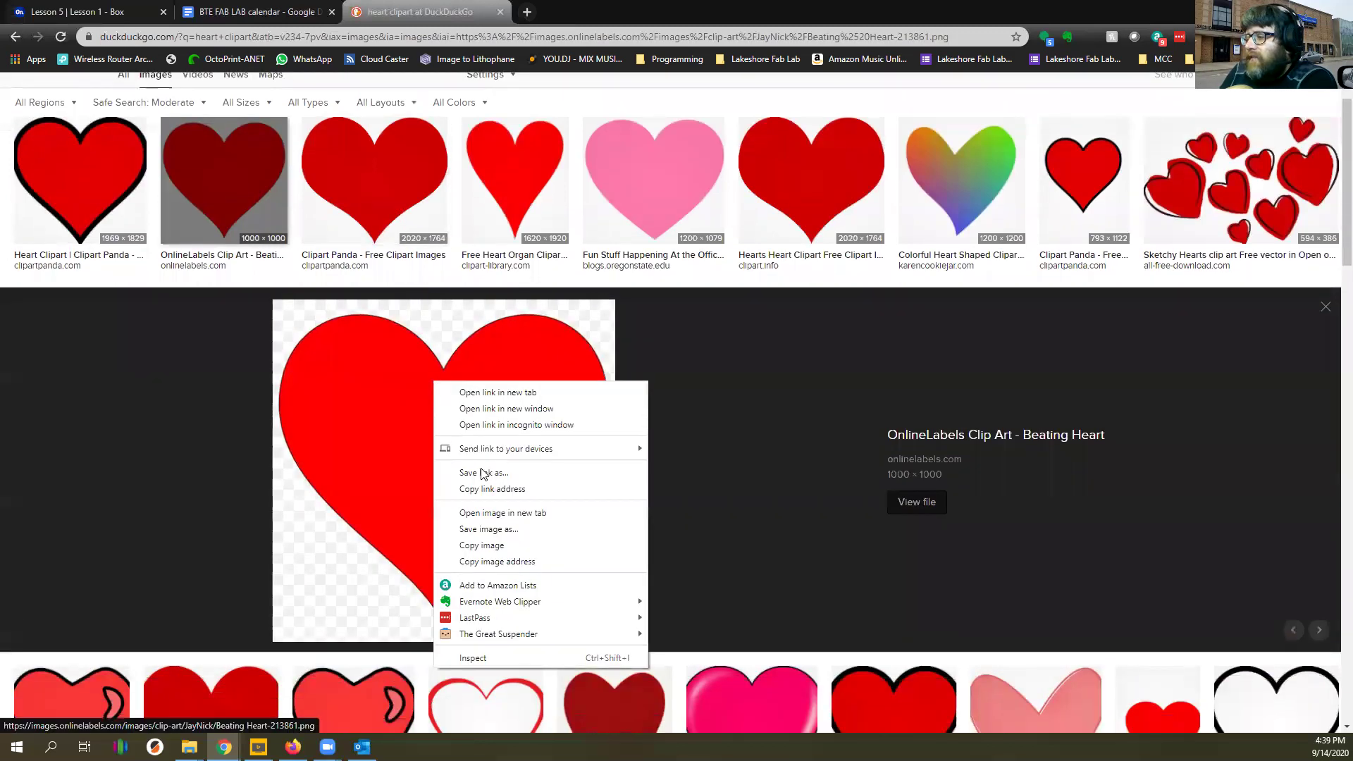
left_click(490, 530)
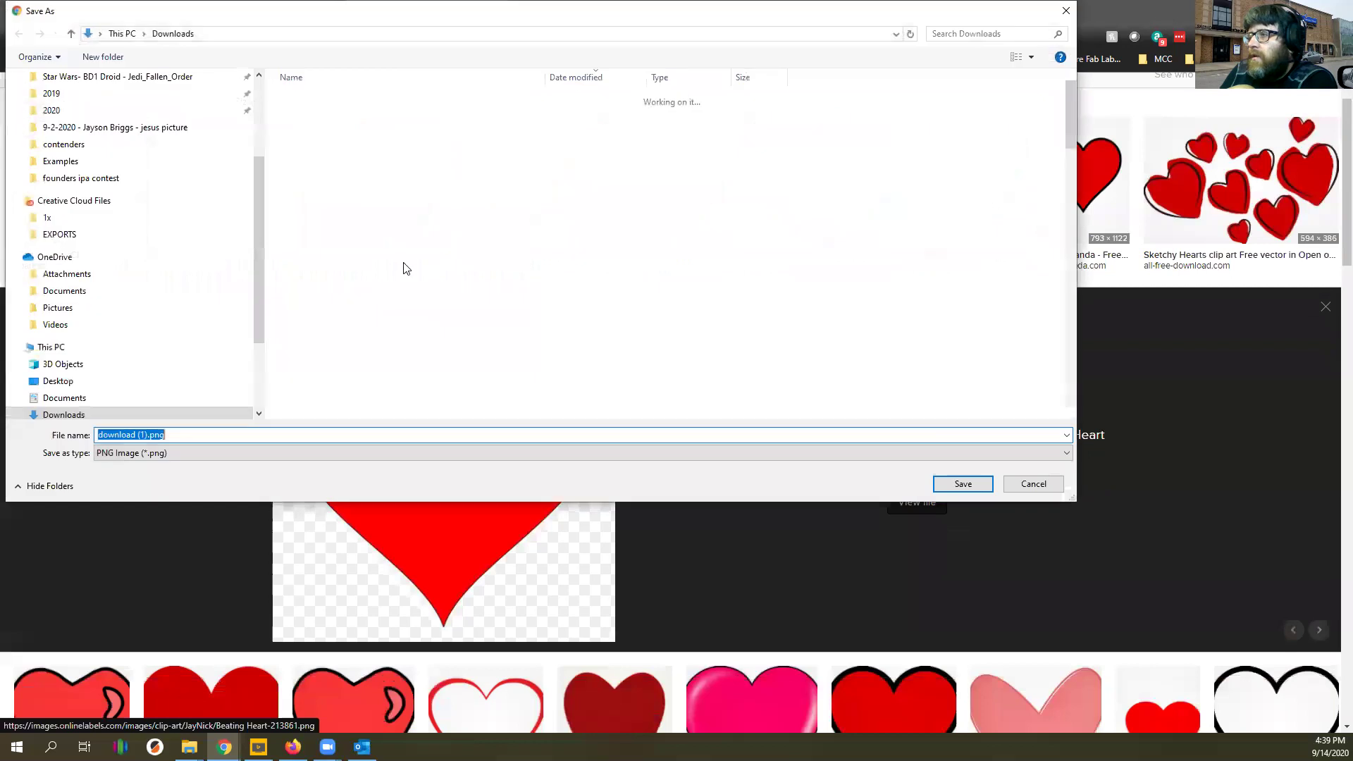
type("heart image")
key("Return")
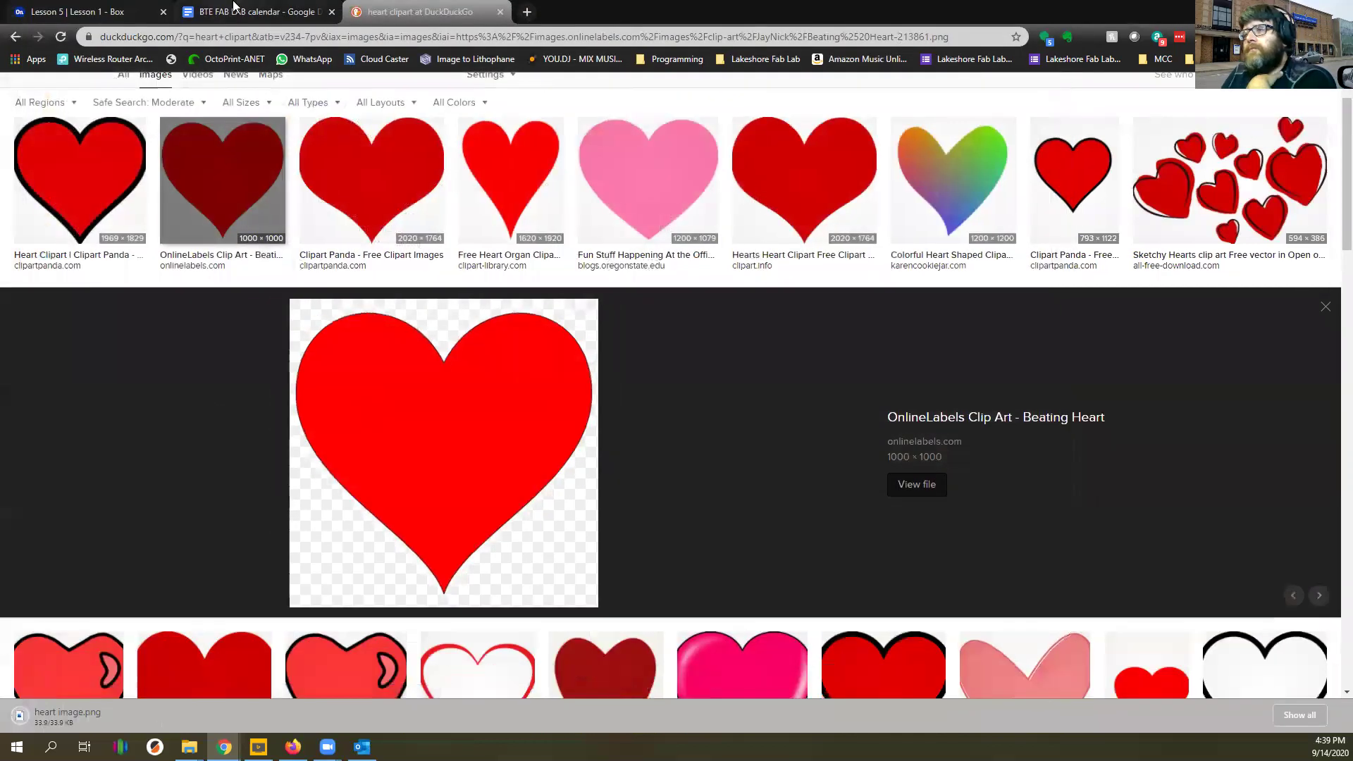
Return to the Onshape document, start a new sketch on the lid's engraved top face and view it straight on
left_click(93, 14)
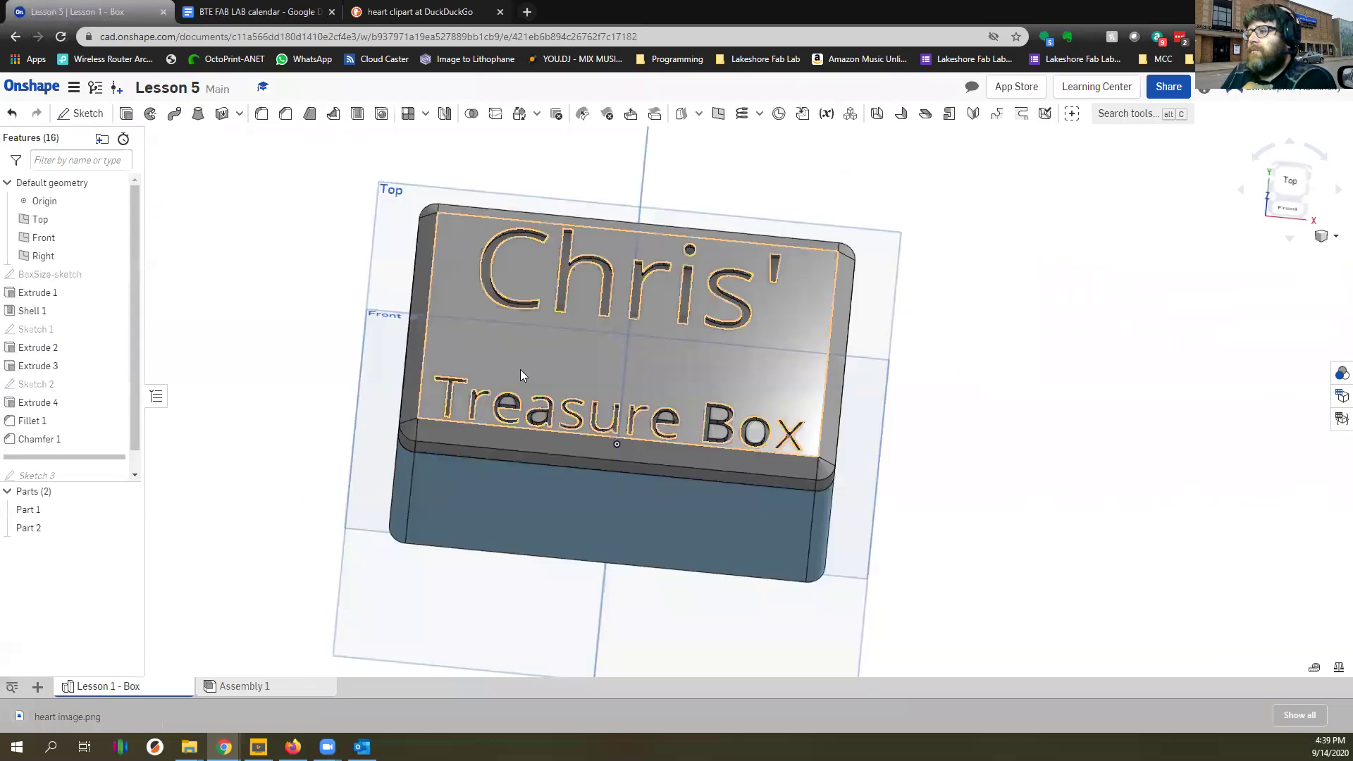
scroll(520, 372, "down", 3)
left_click(1334, 716)
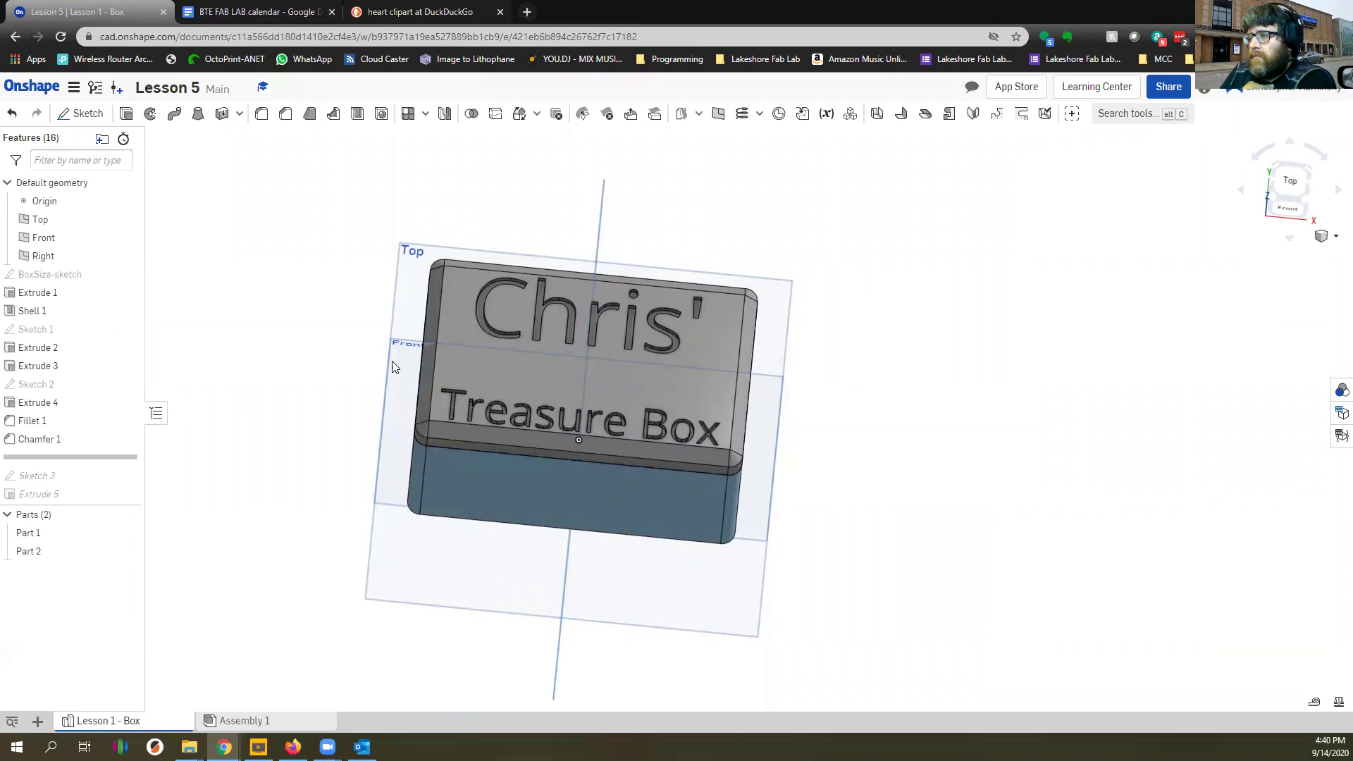
left_click(716, 350)
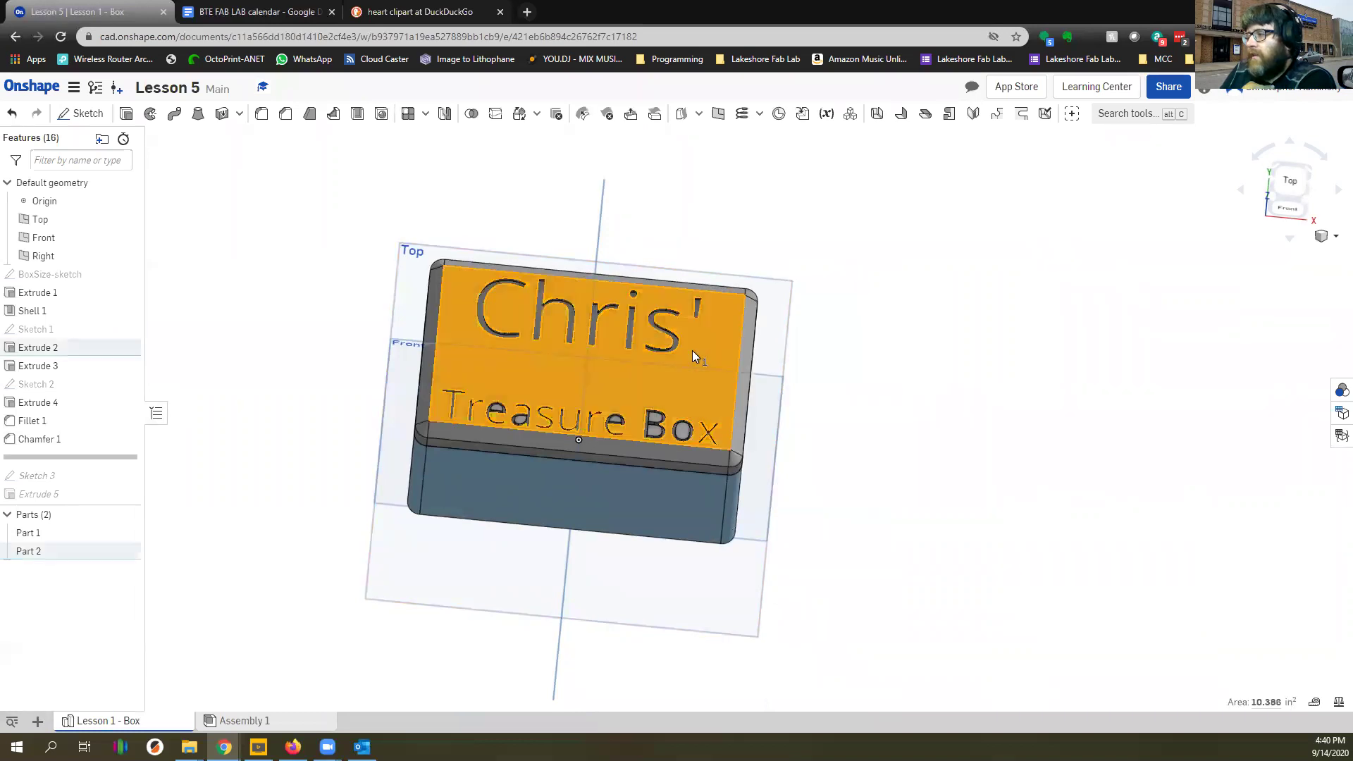
left_click(84, 114)
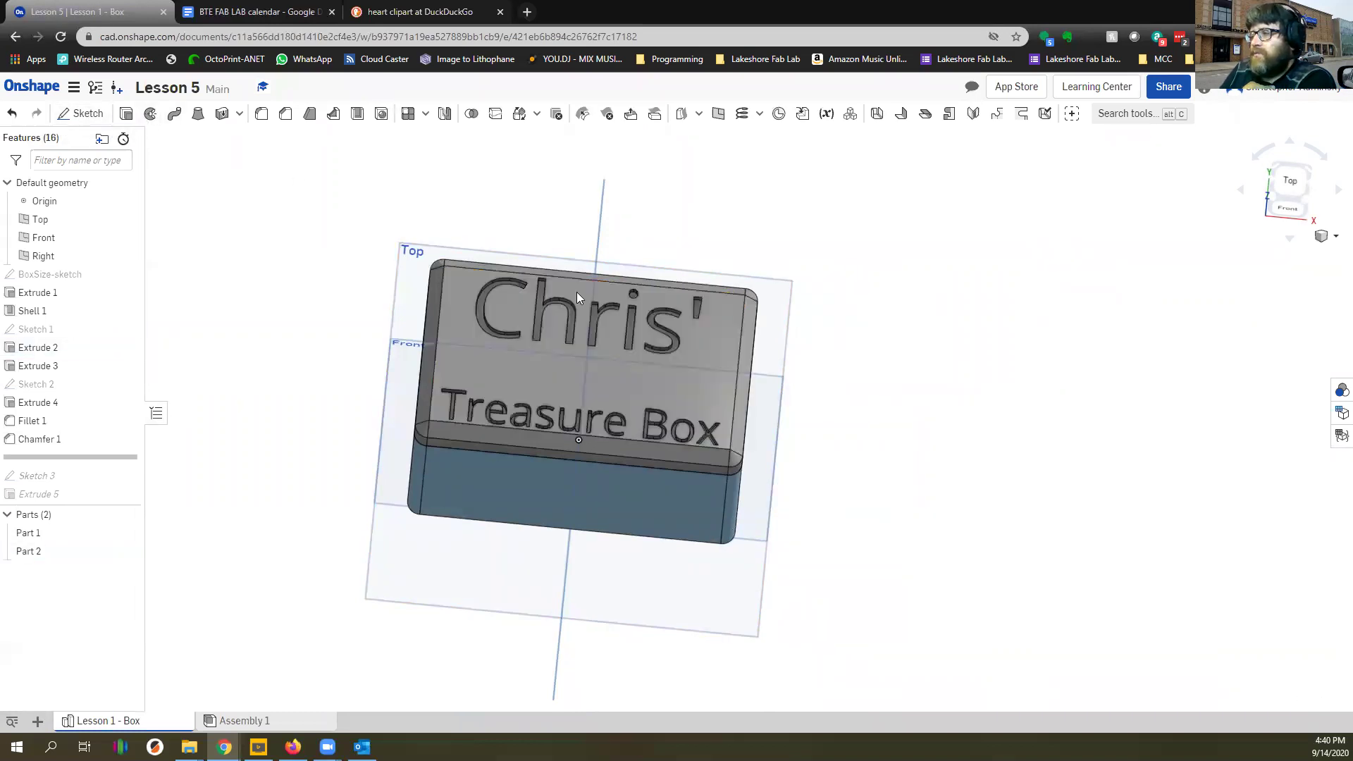
key("n")
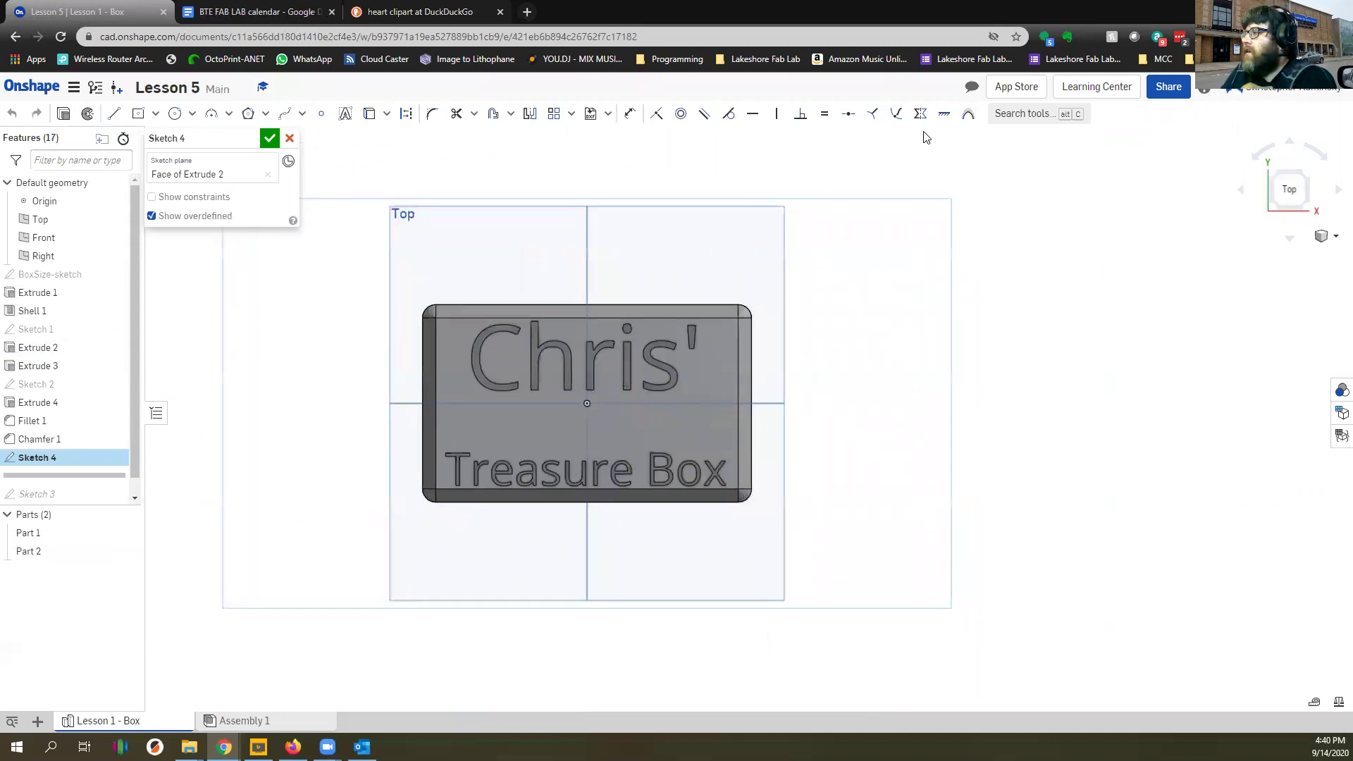
Import "heart image.png" from the Downloads folder into the document for use as a sketch image
left_click(610, 116)
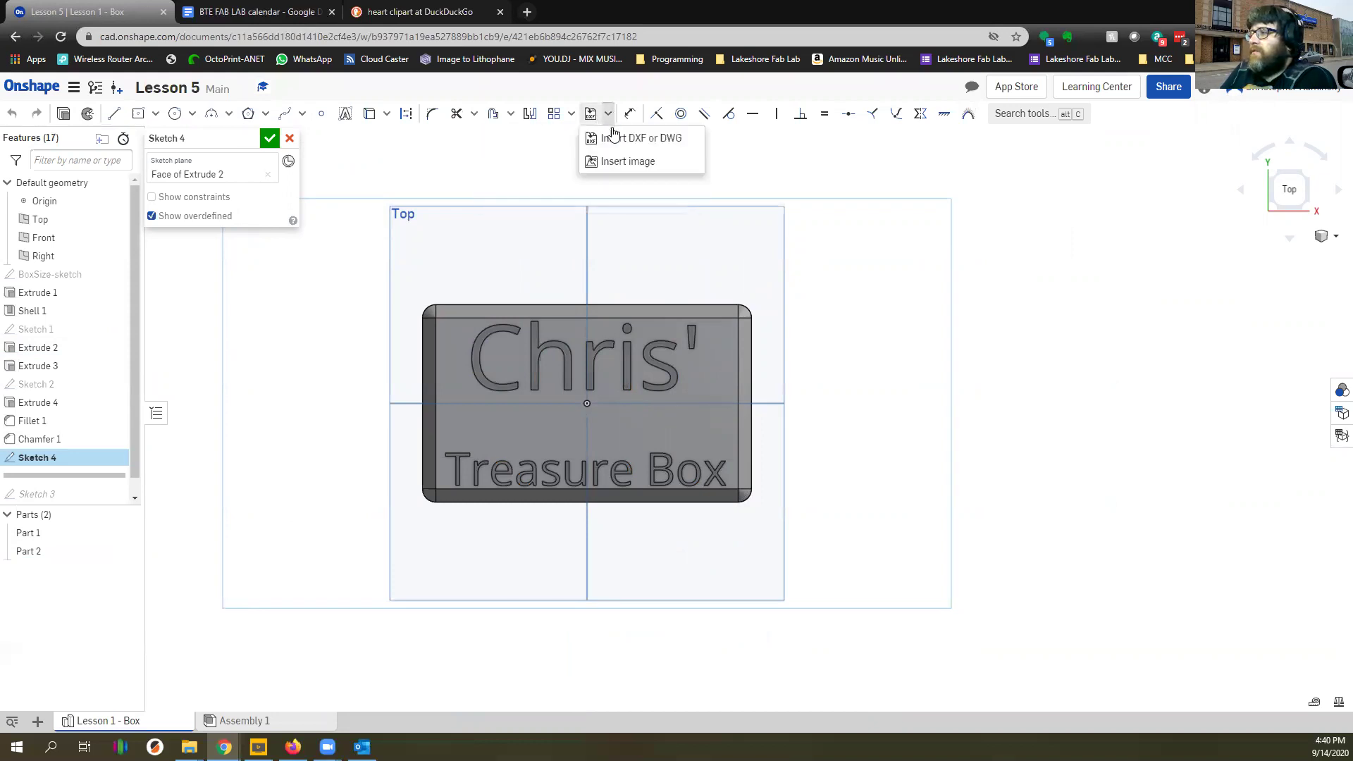
left_click(628, 162)
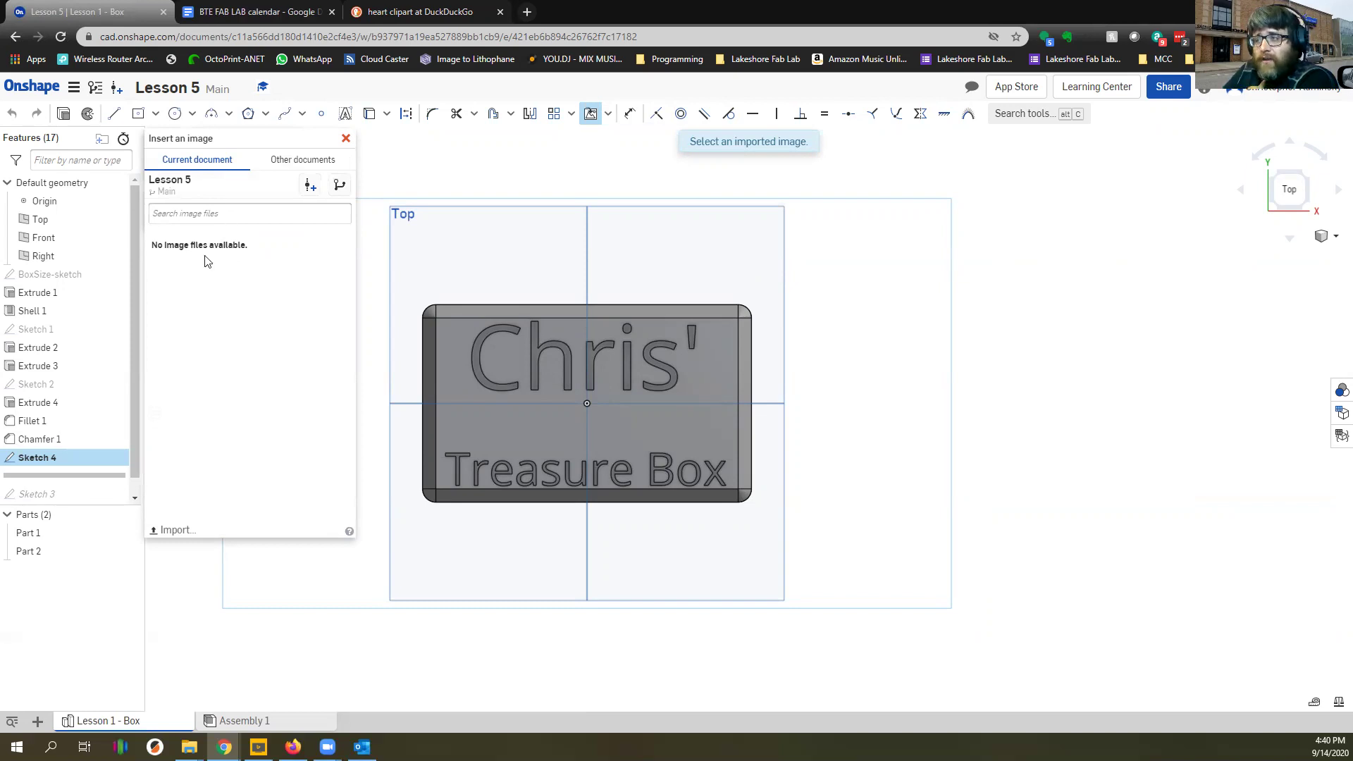
left_click(182, 533)
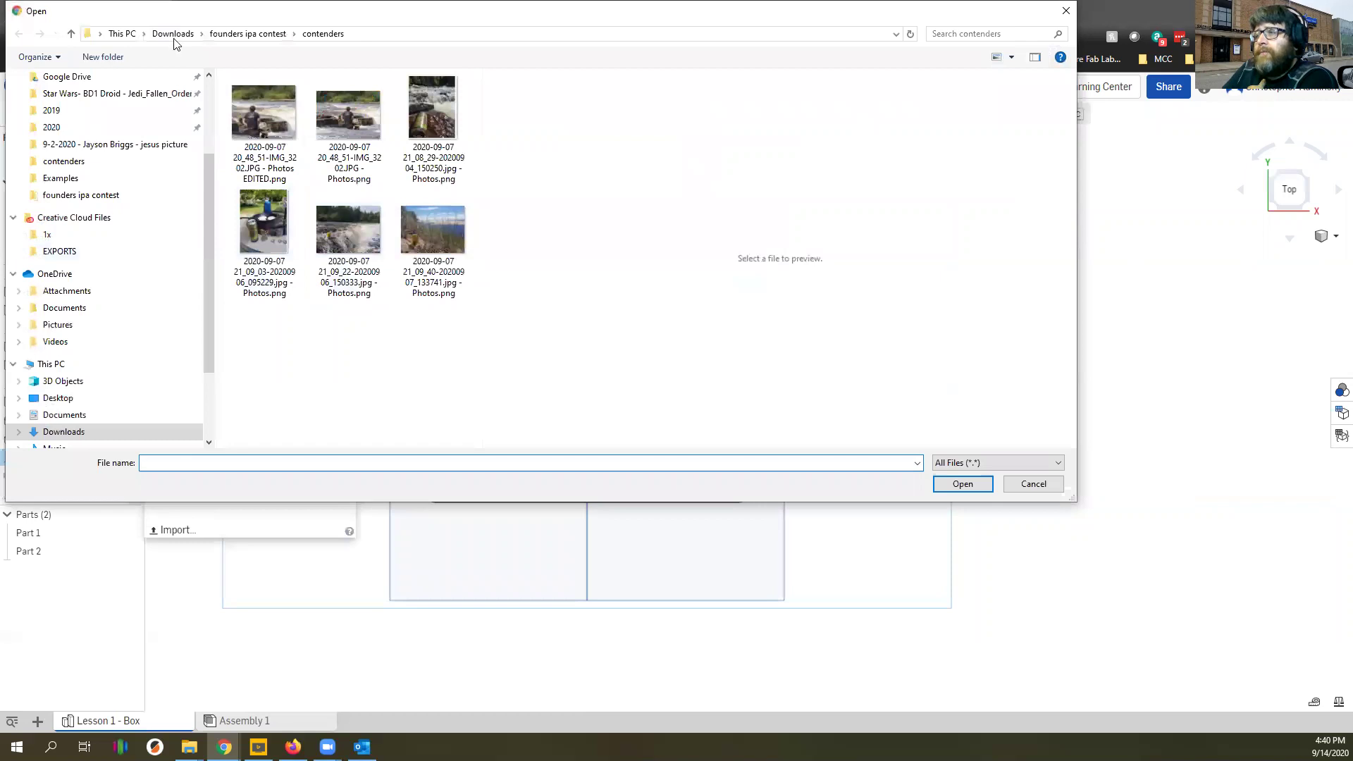
left_click(105, 254)
left_click(106, 325)
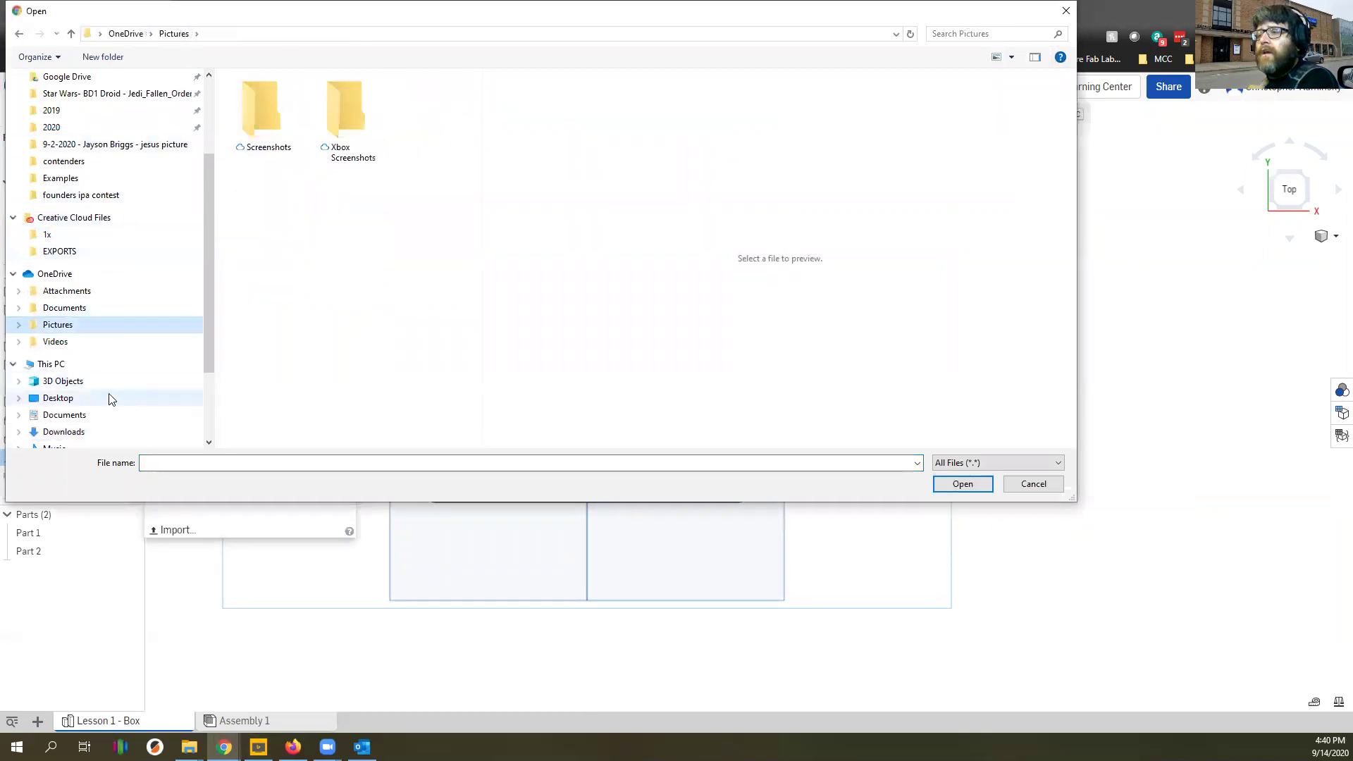
left_click(101, 432)
left_click(293, 121)
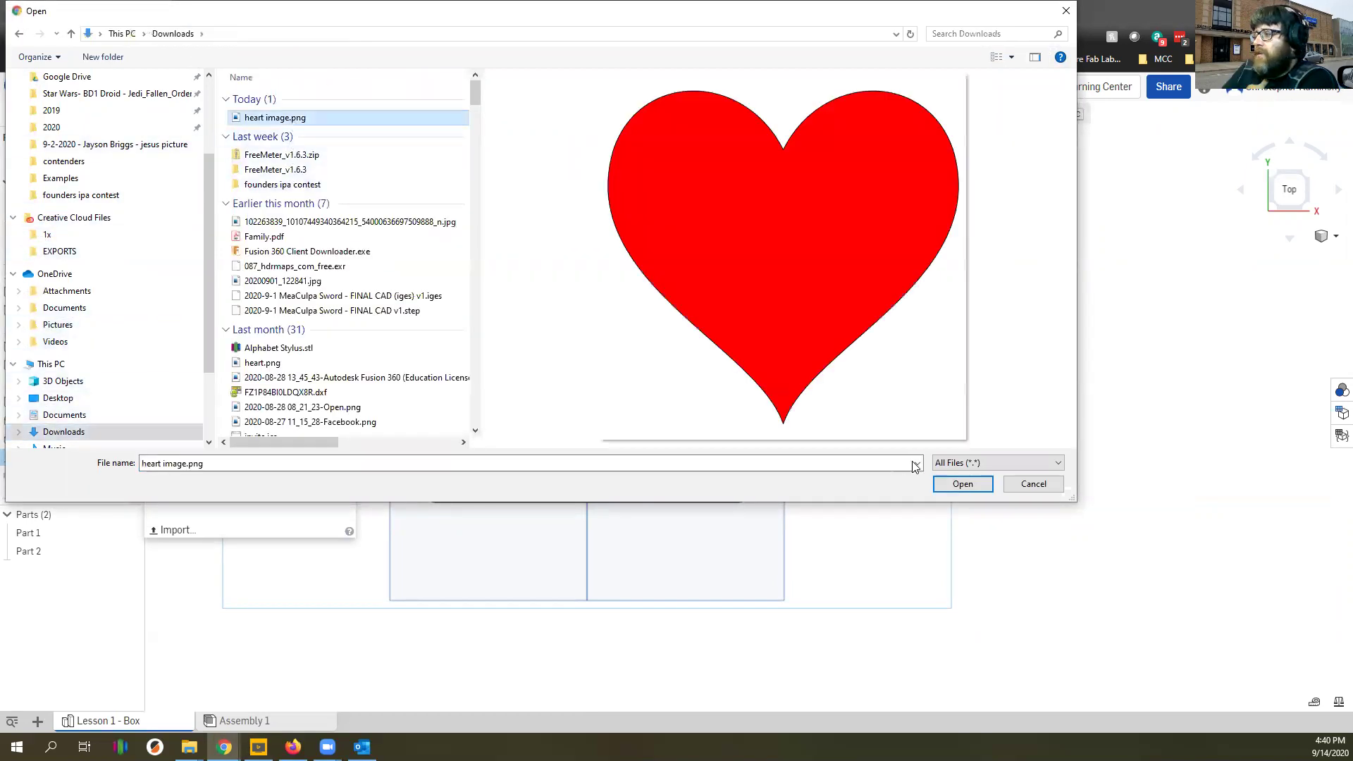
key("Return")
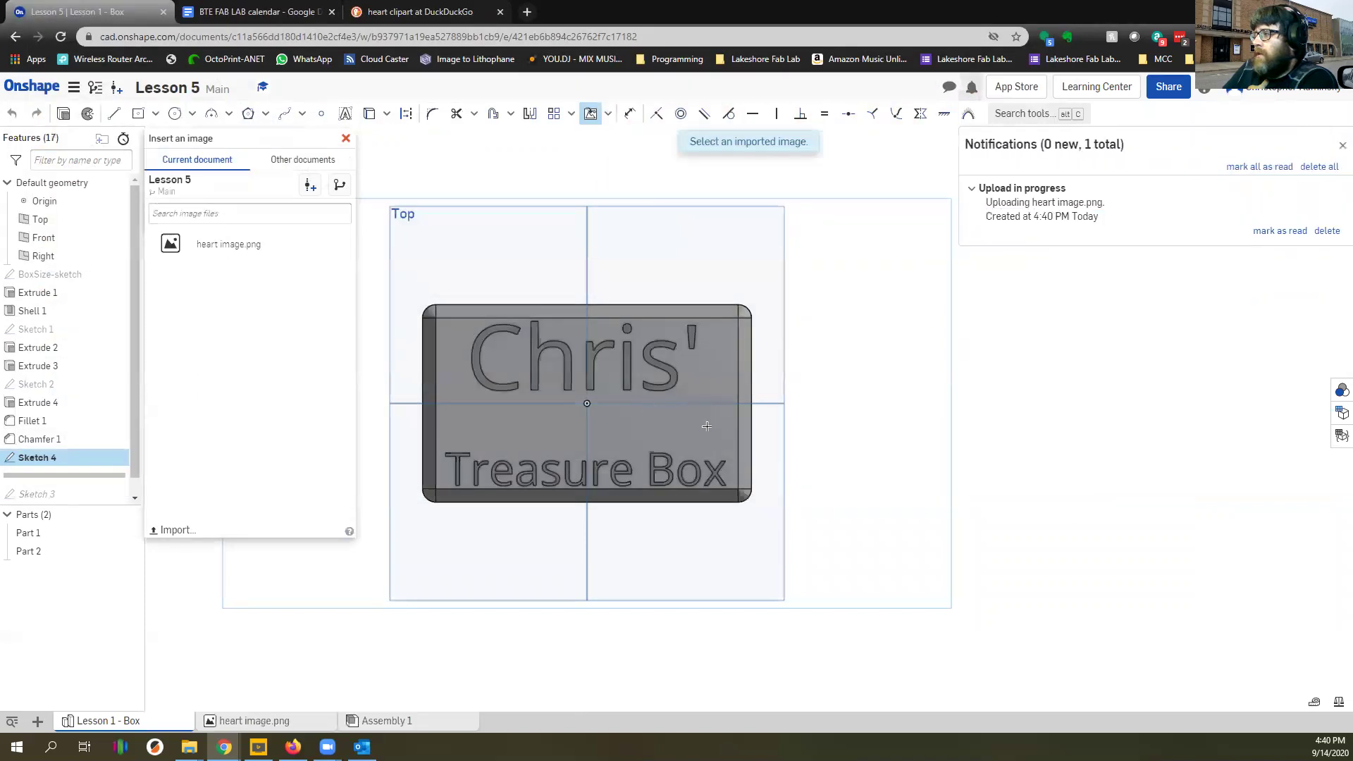
left_click(1260, 166)
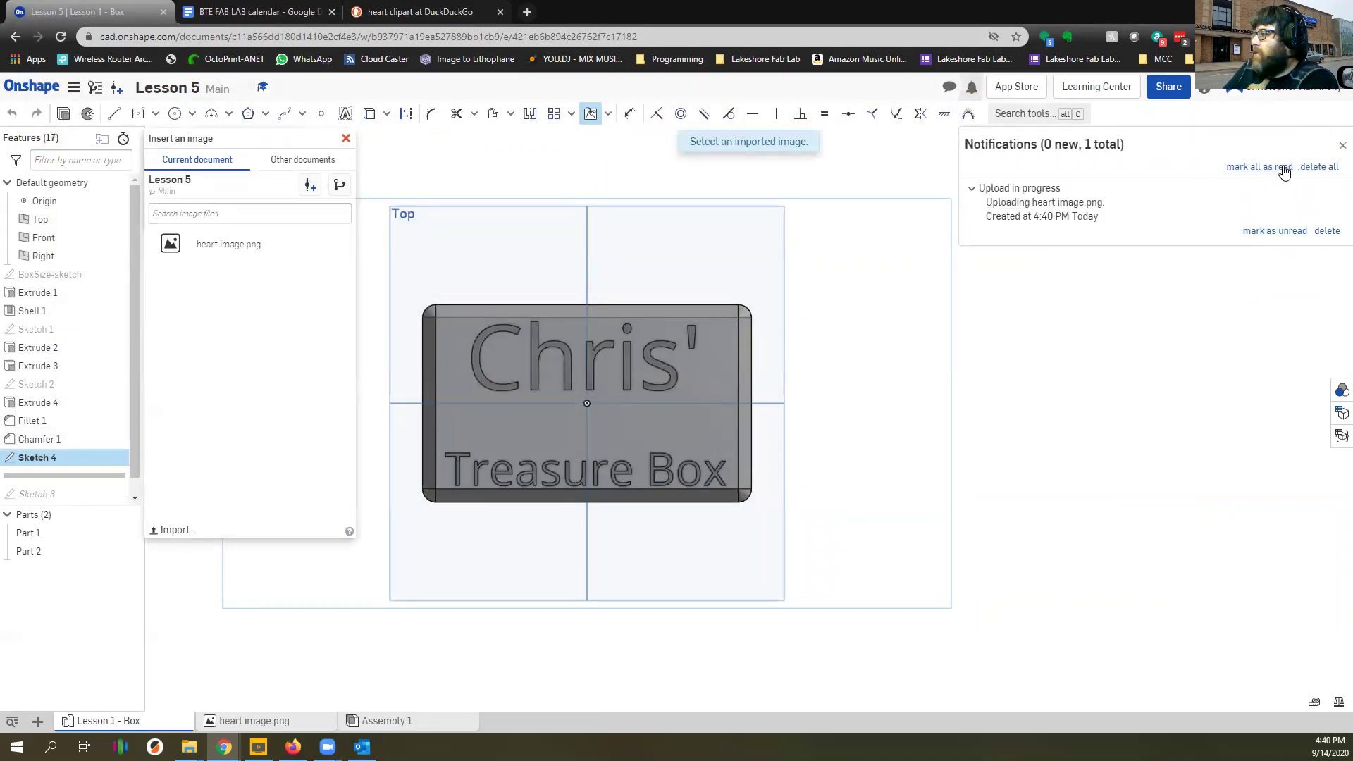
left_click(1339, 148)
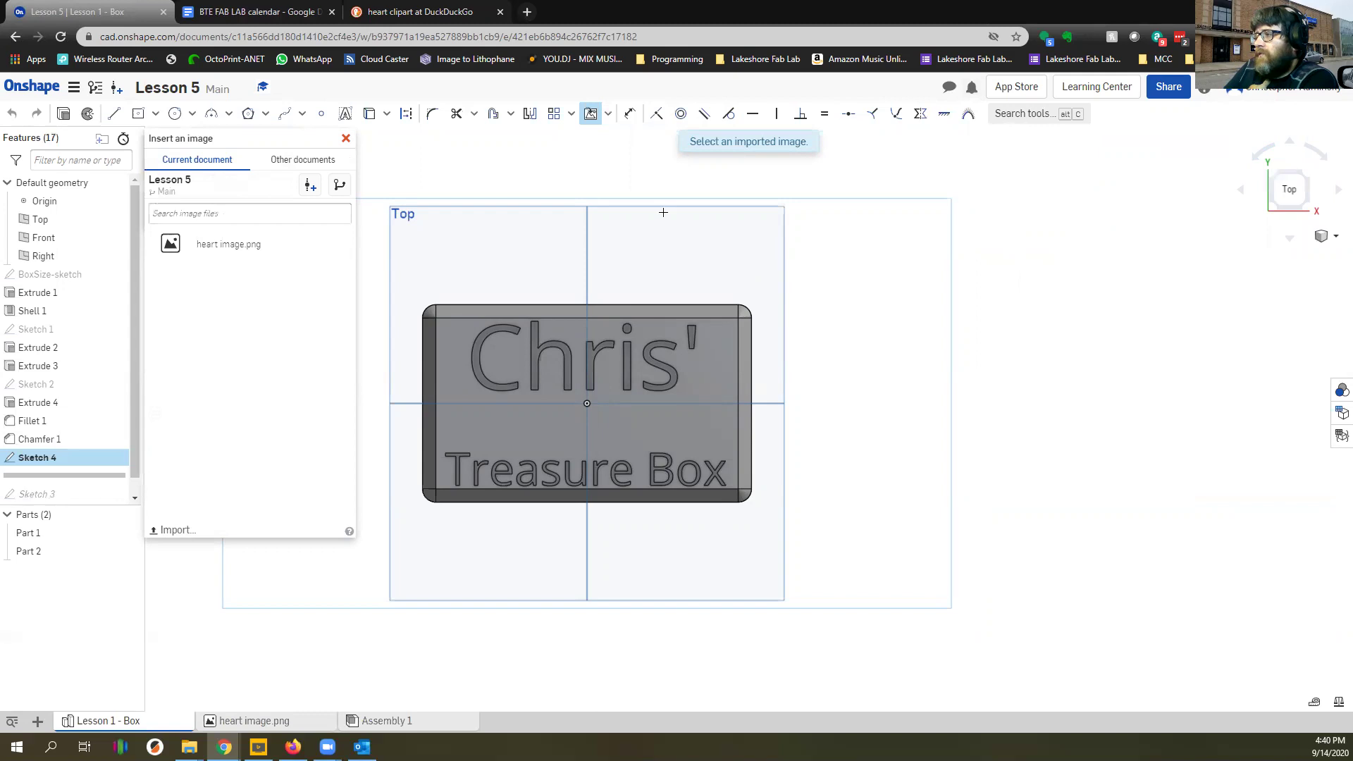
Place the heart image about 0.8 in wide on the lid's face, between the two text lines near the right edge
scroll(679, 398, "up", 5)
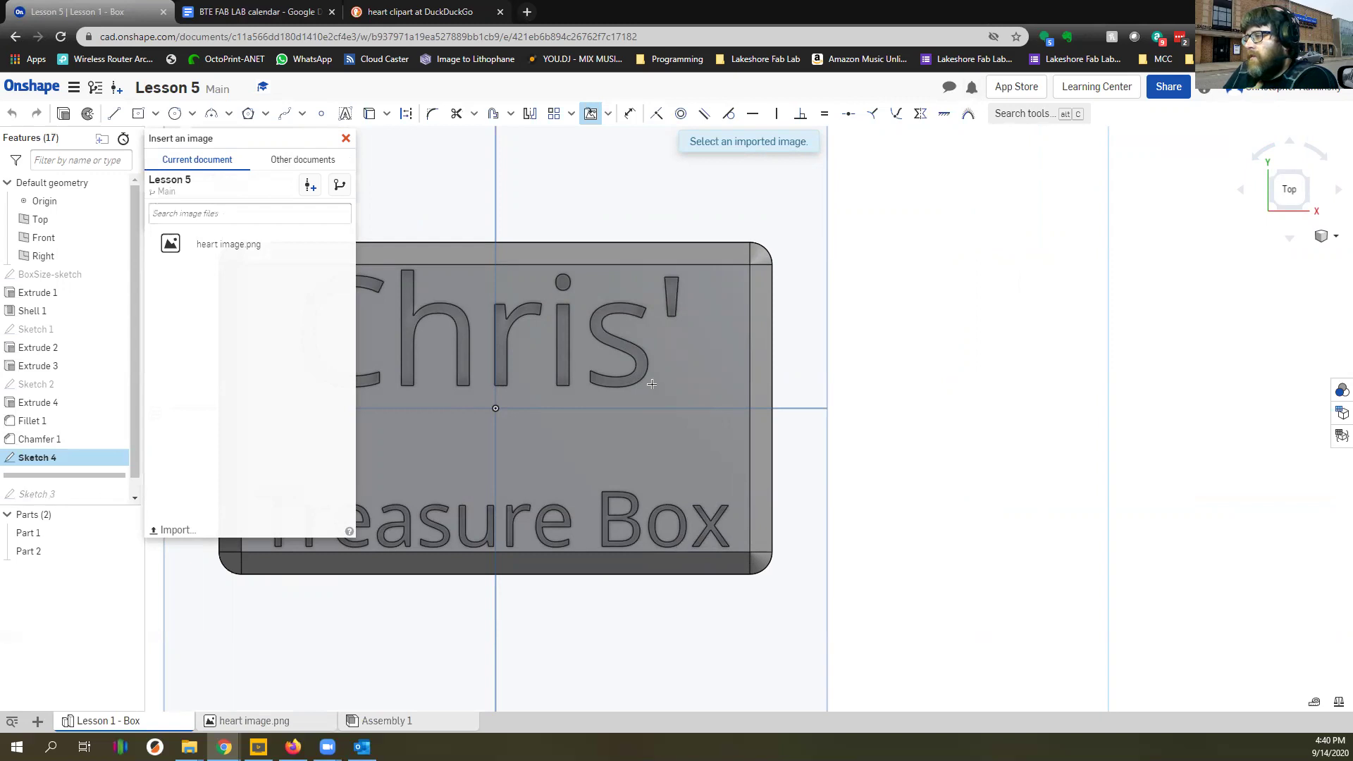
left_click(232, 244)
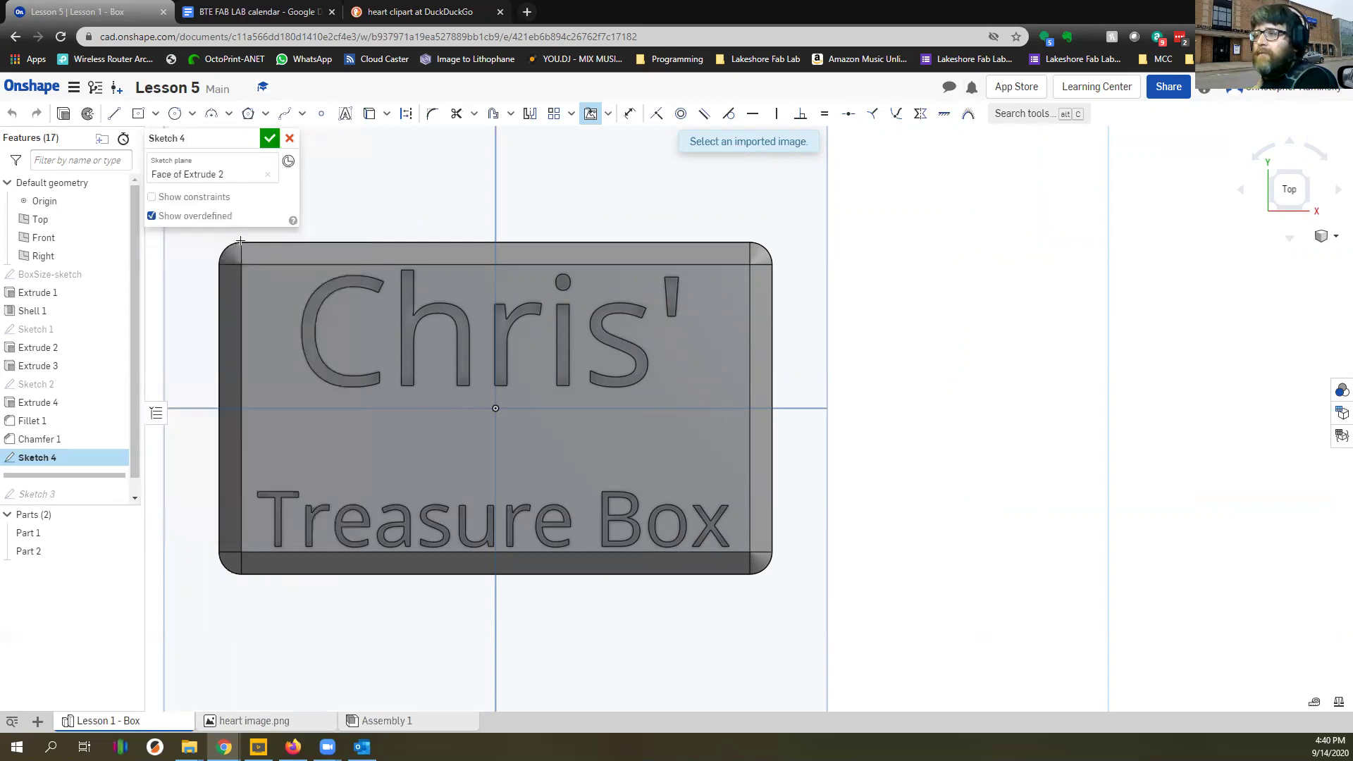
left_click_drag(667, 398, 743, 467)
scroll(692, 453, "up", 1)
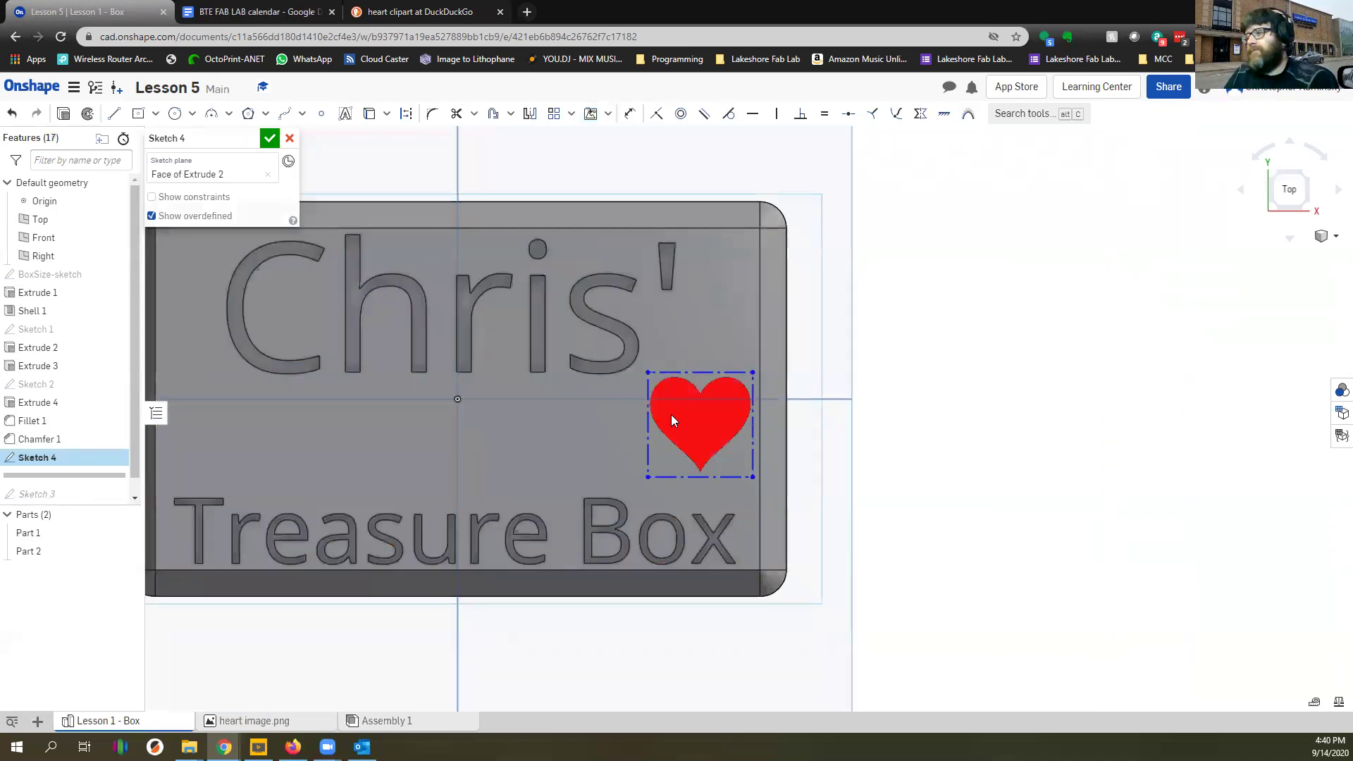
Dimension the top edge of the heart image and set its width to 0.7 in
key("u")
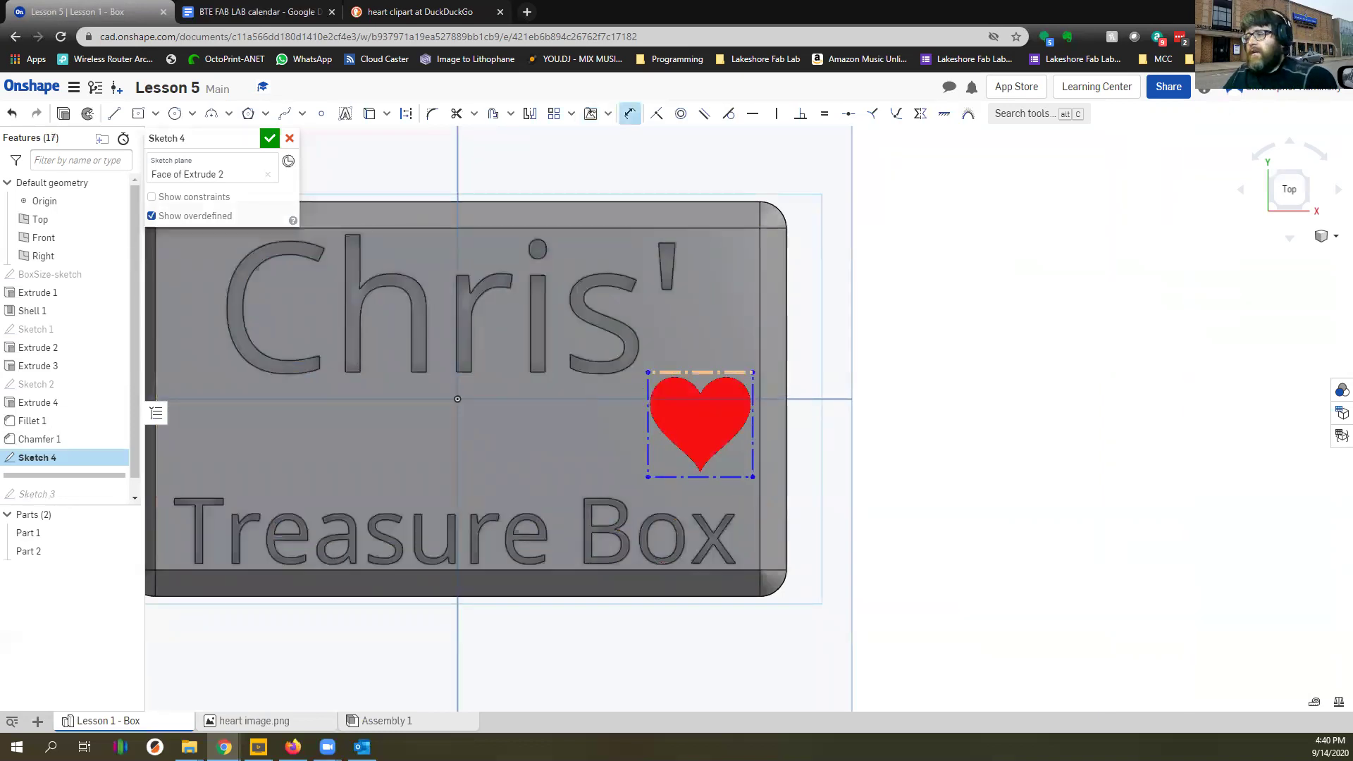
left_click(702, 371)
left_click(705, 344)
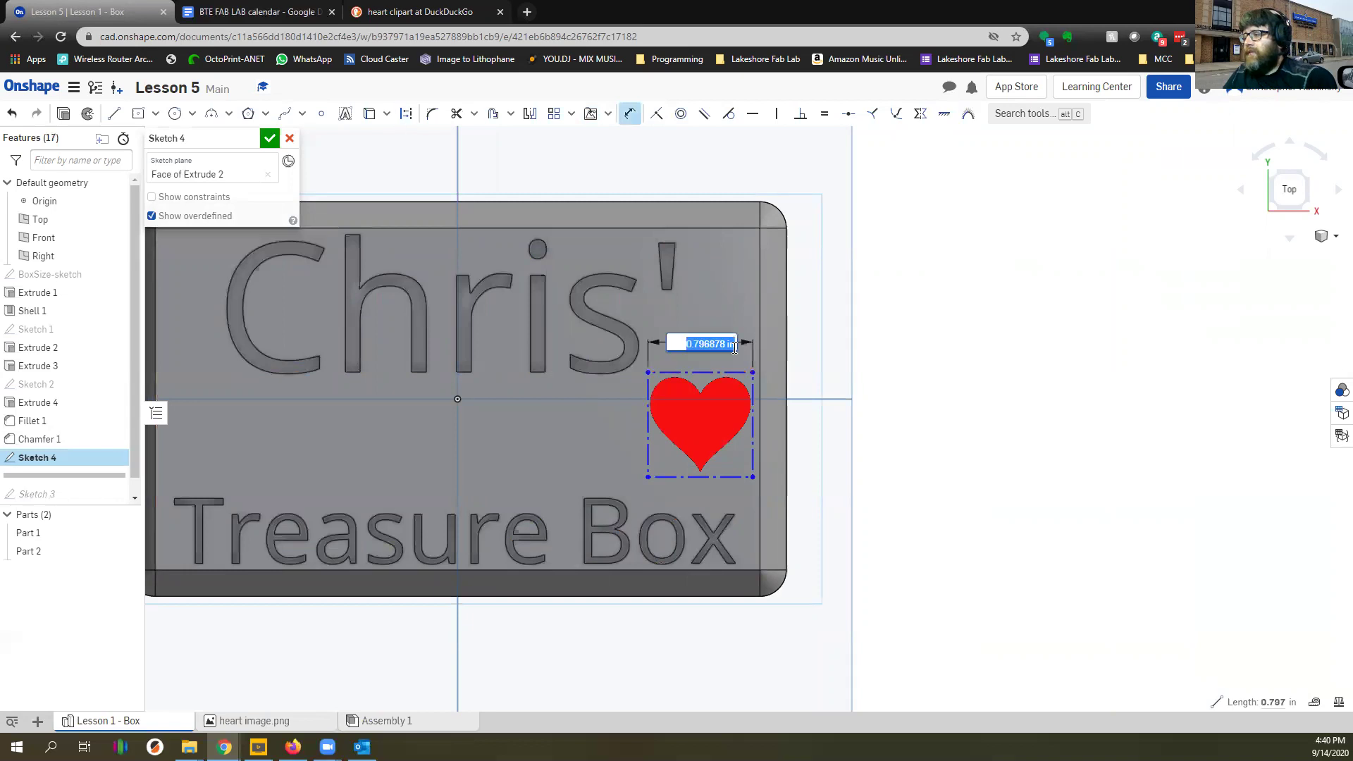
key("BackSpace")
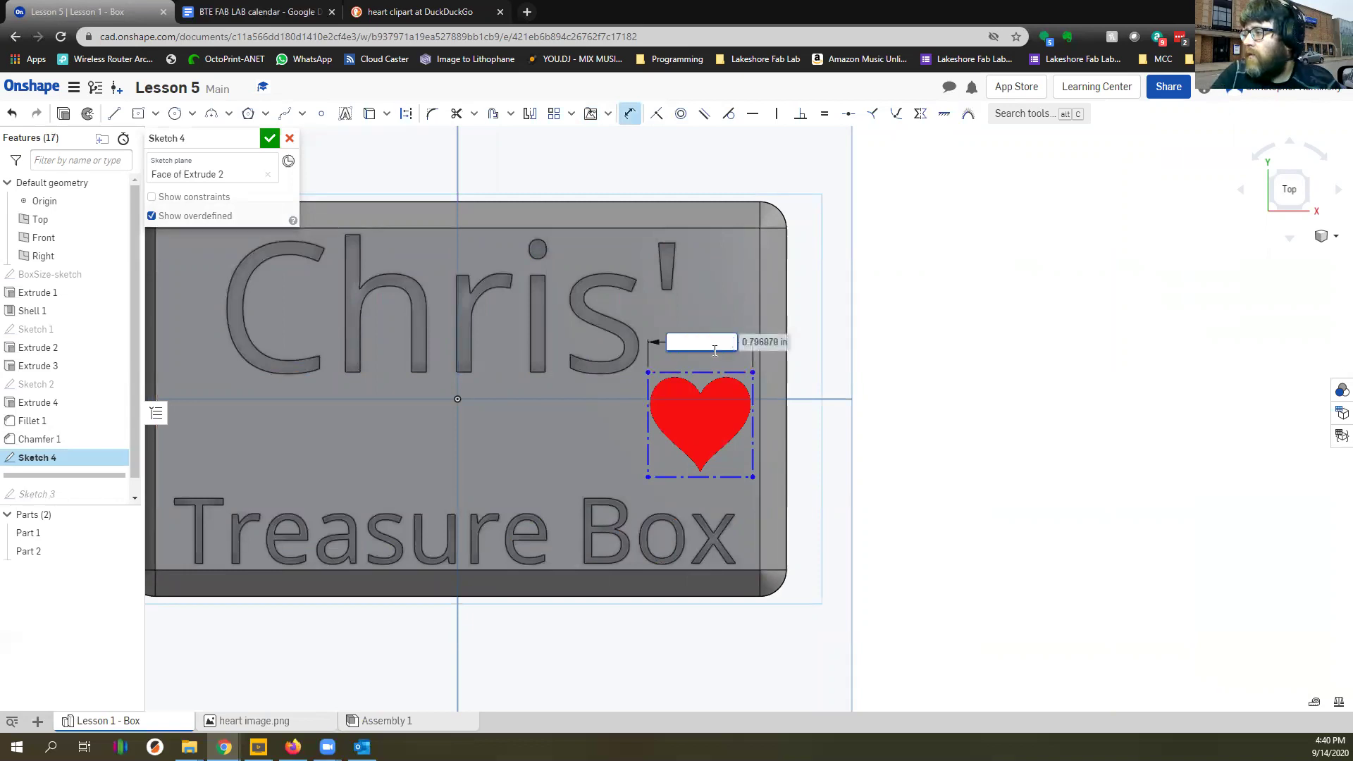
type(".7")
key("Return")
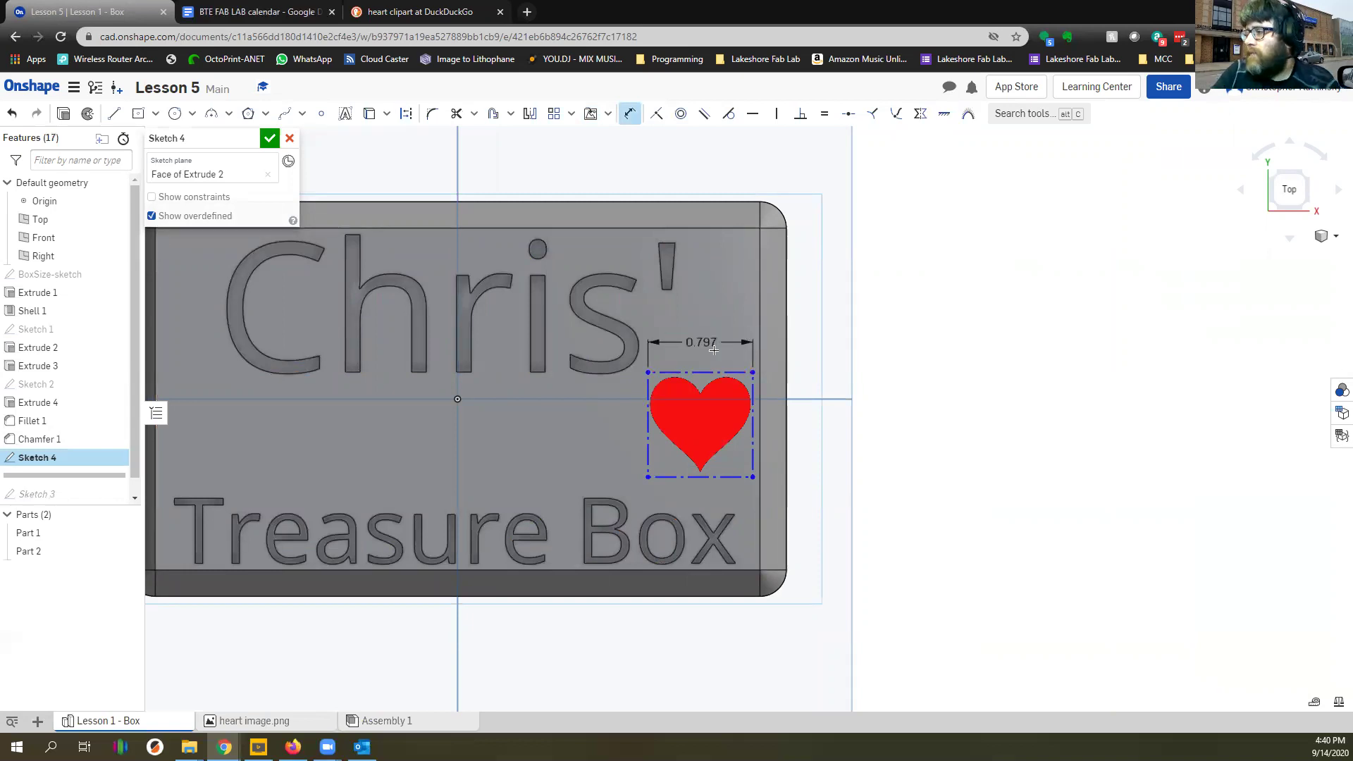
Add a driven height dimension on the left side of the heart image and finish the sketch
left_click(625, 403)
key("Escape")
left_click_drag(717, 375, 741, 380)
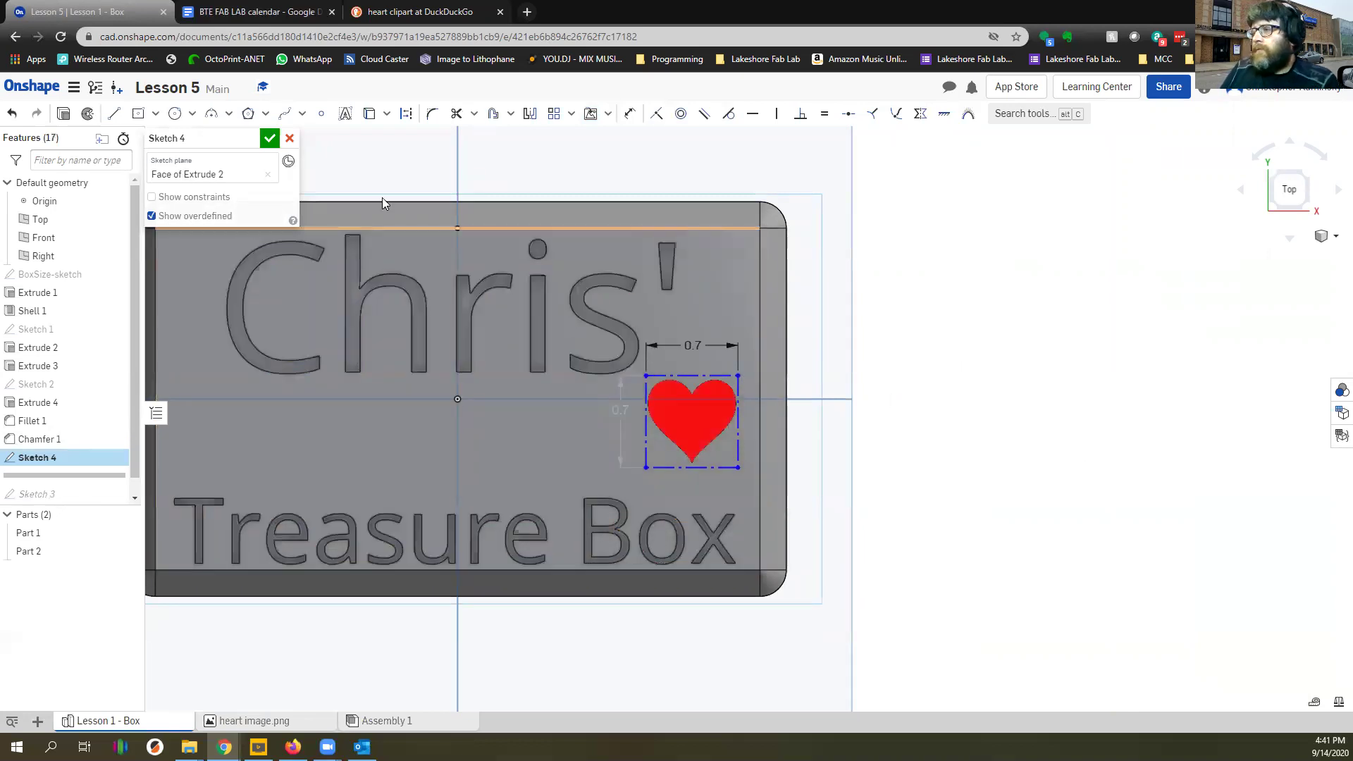
left_click(267, 138)
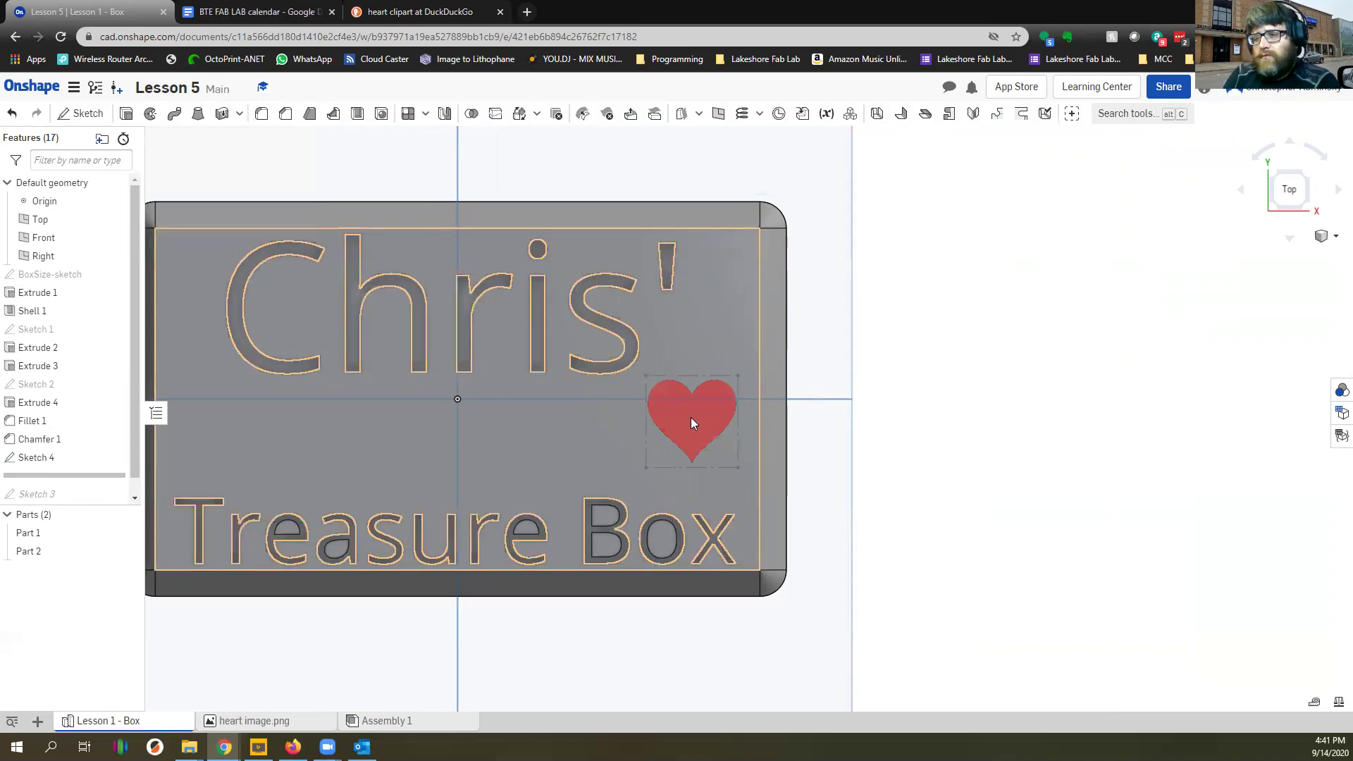
Rename the sketch holding the heart image to "HeartImage-import"
double_click(58, 458)
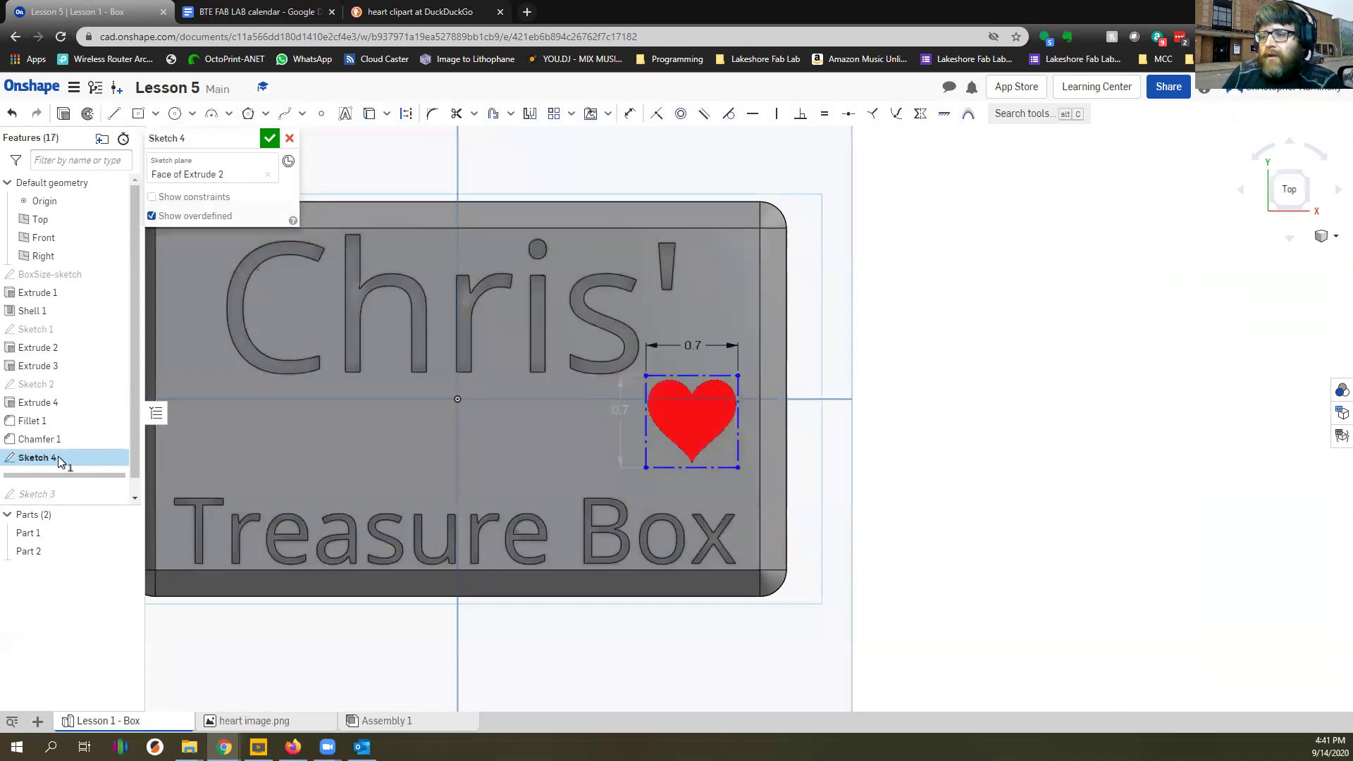
left_click(289, 139)
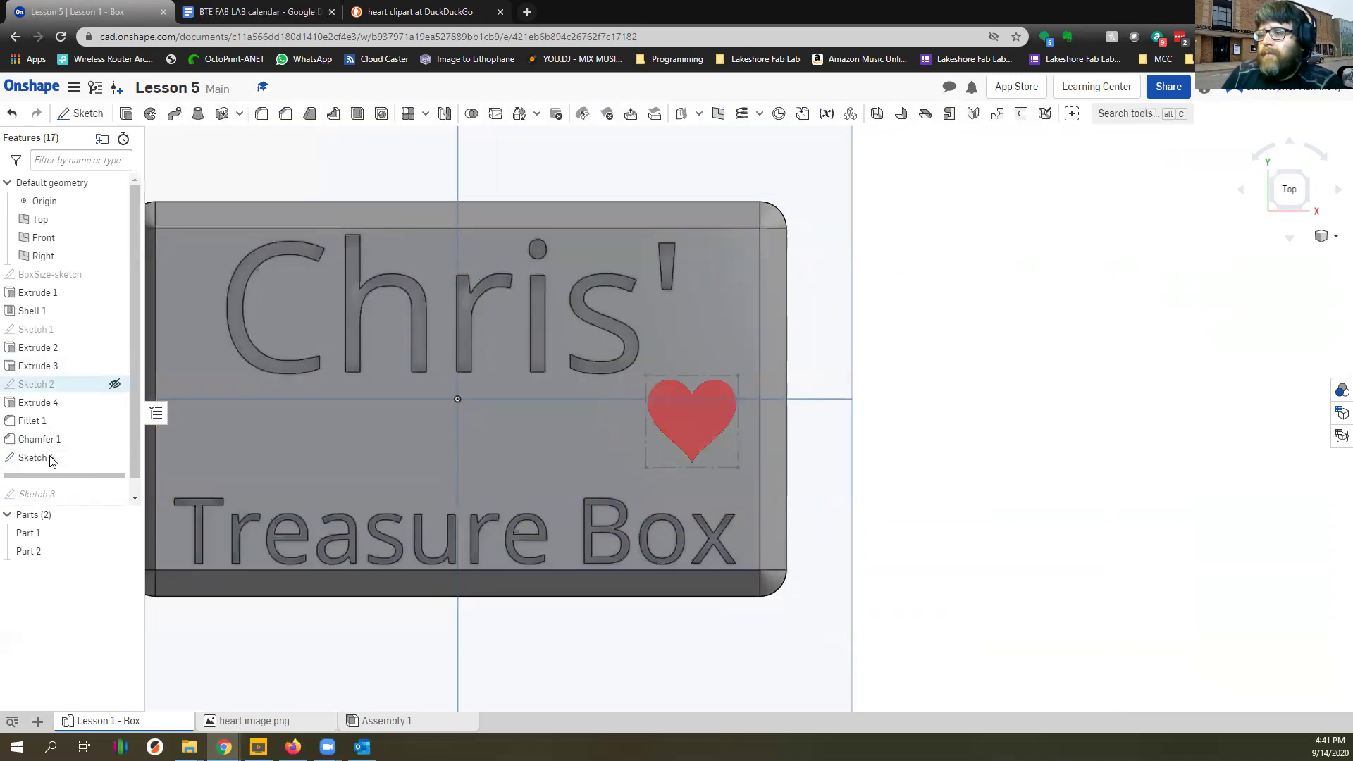
right_click(49, 458)
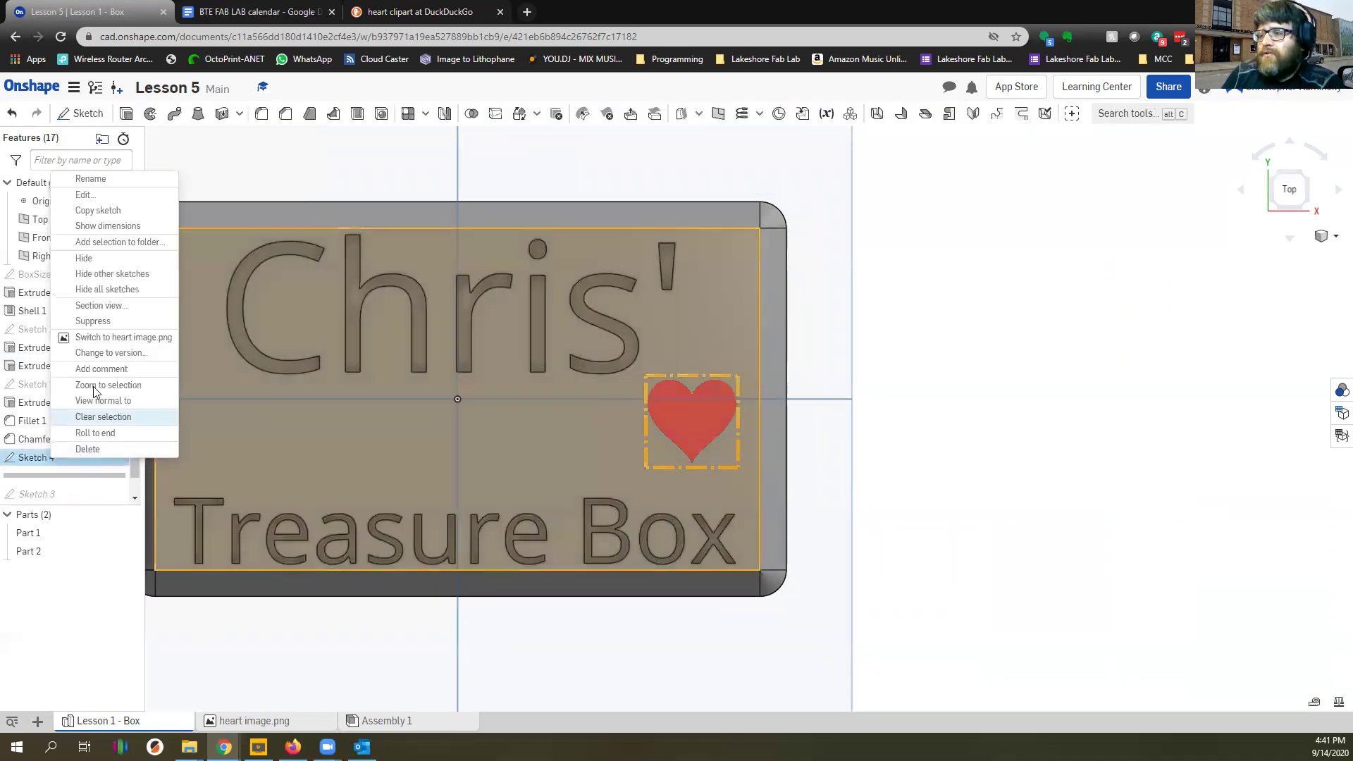
left_click(120, 181)
type("H")
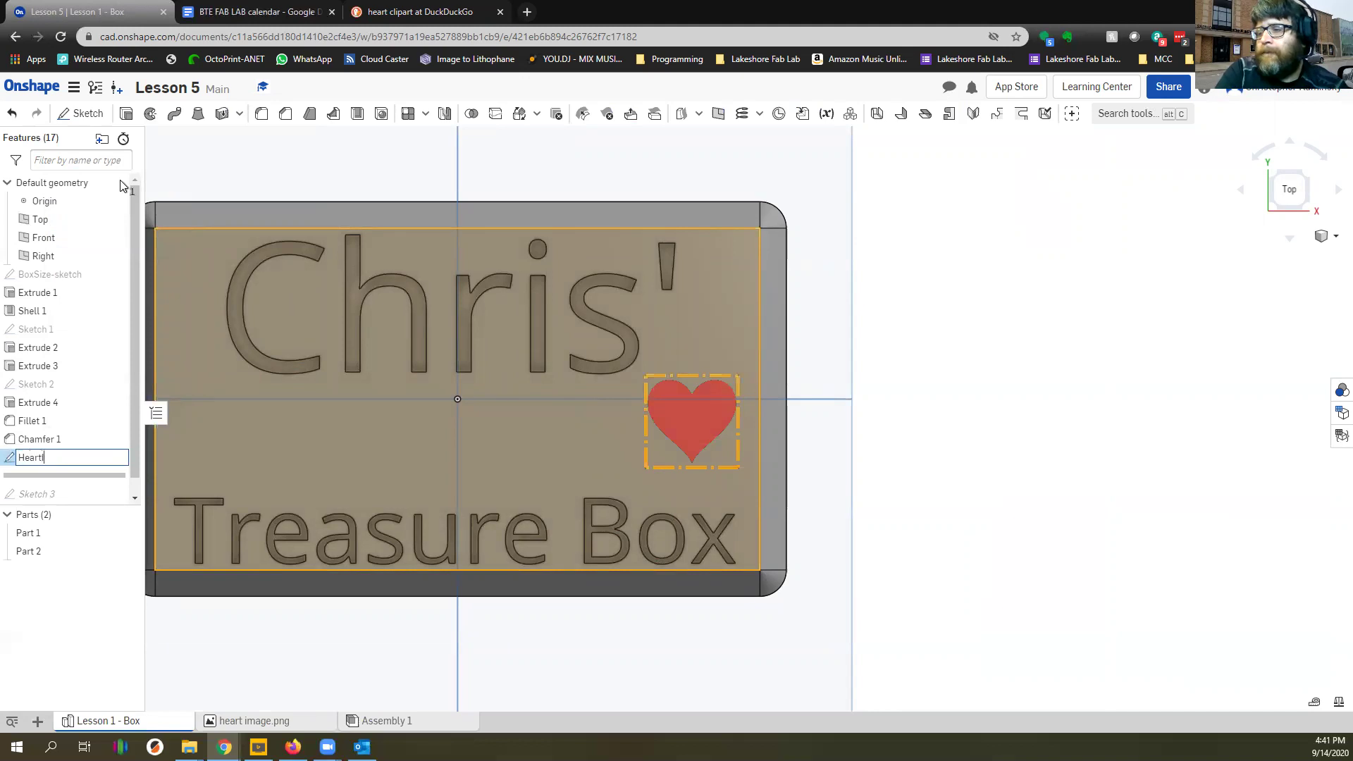
type("eartImage-import")
key("Return")
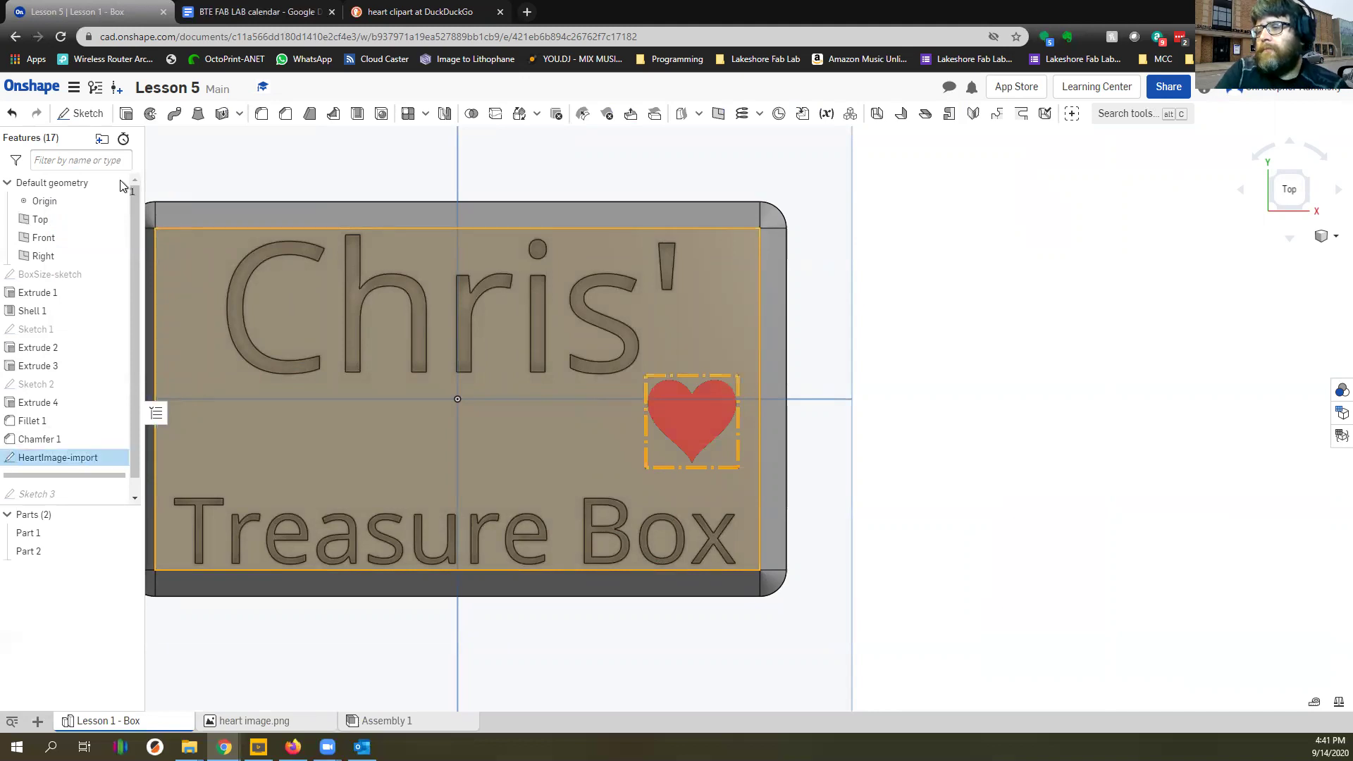
left_click(958, 257)
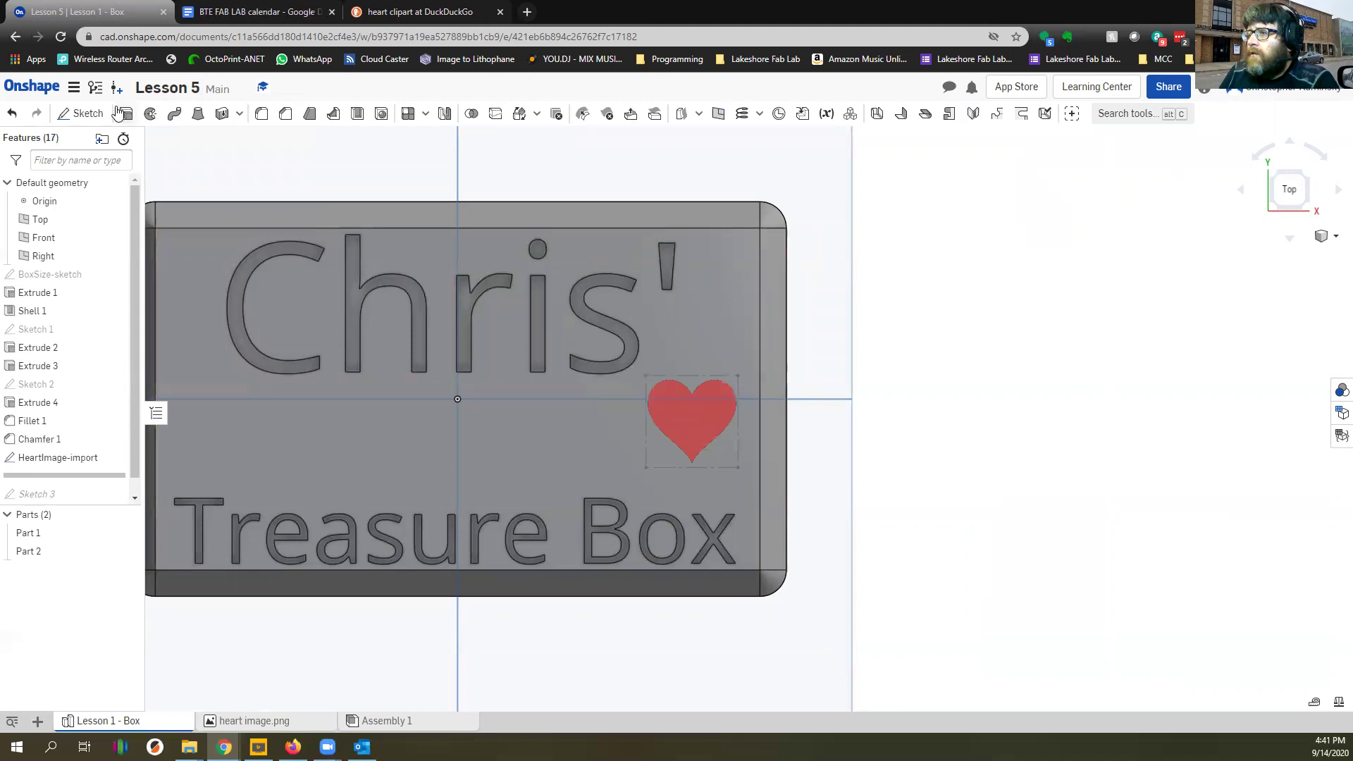
Start a new sketch on the lid's top face and draw a vertical line through the heart's middle, from the image's top edge to its bottom edge
key("shift+s")
left_click(684, 324)
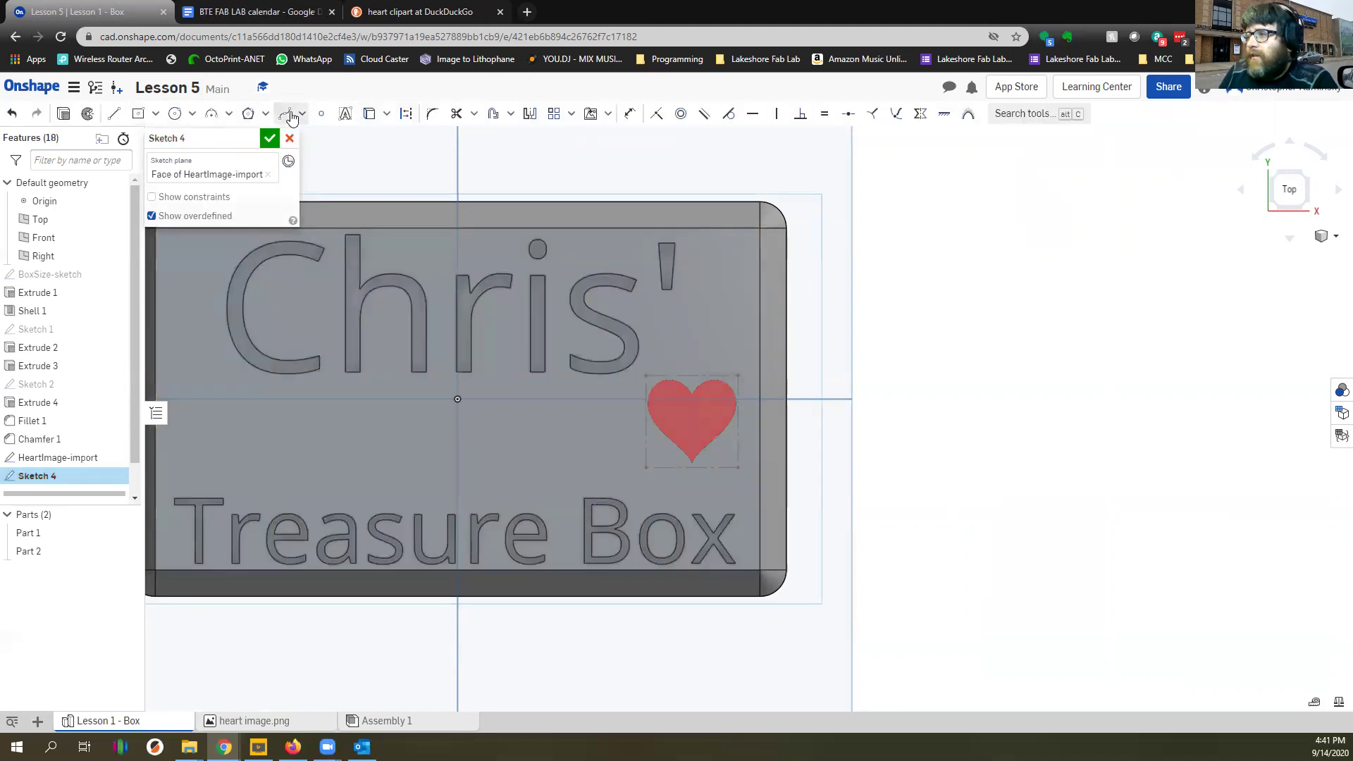
left_click(115, 114)
scroll(628, 360, "up", 5)
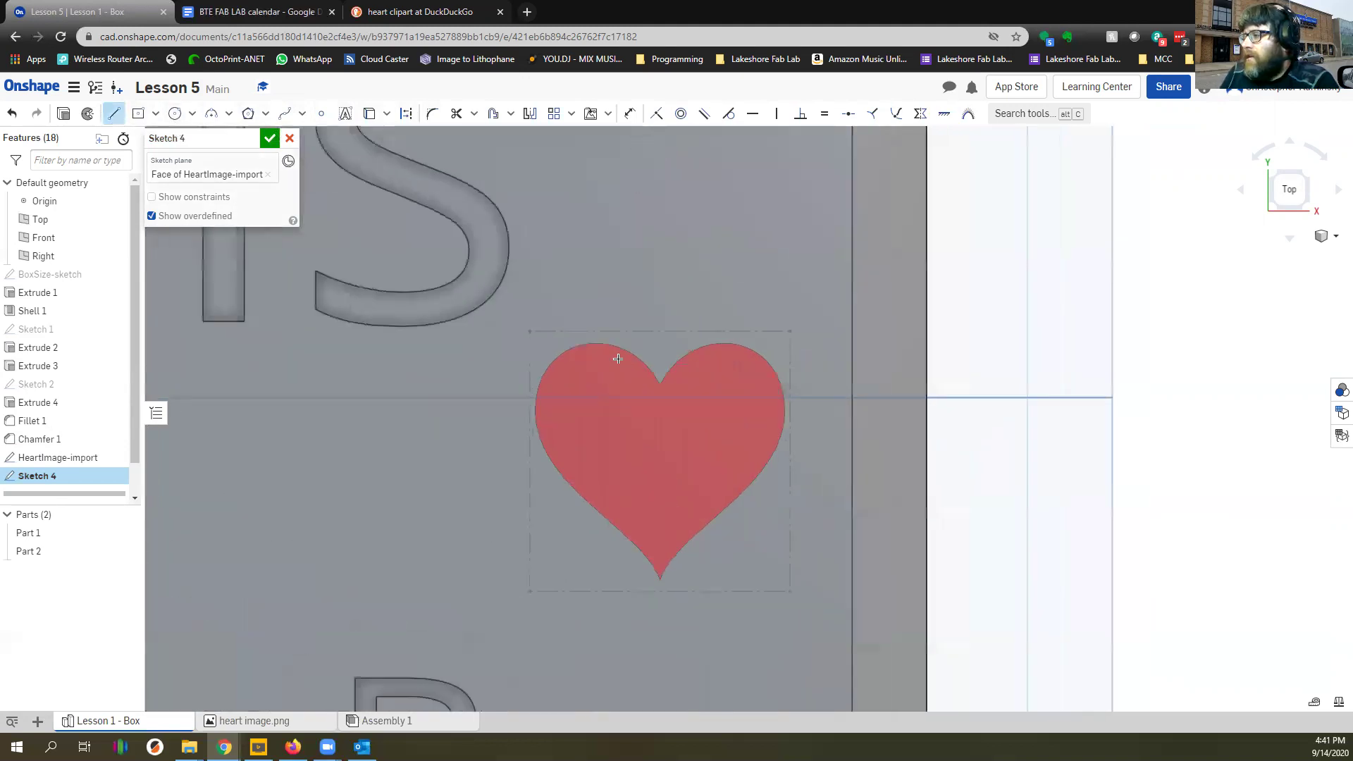
left_click(628, 312)
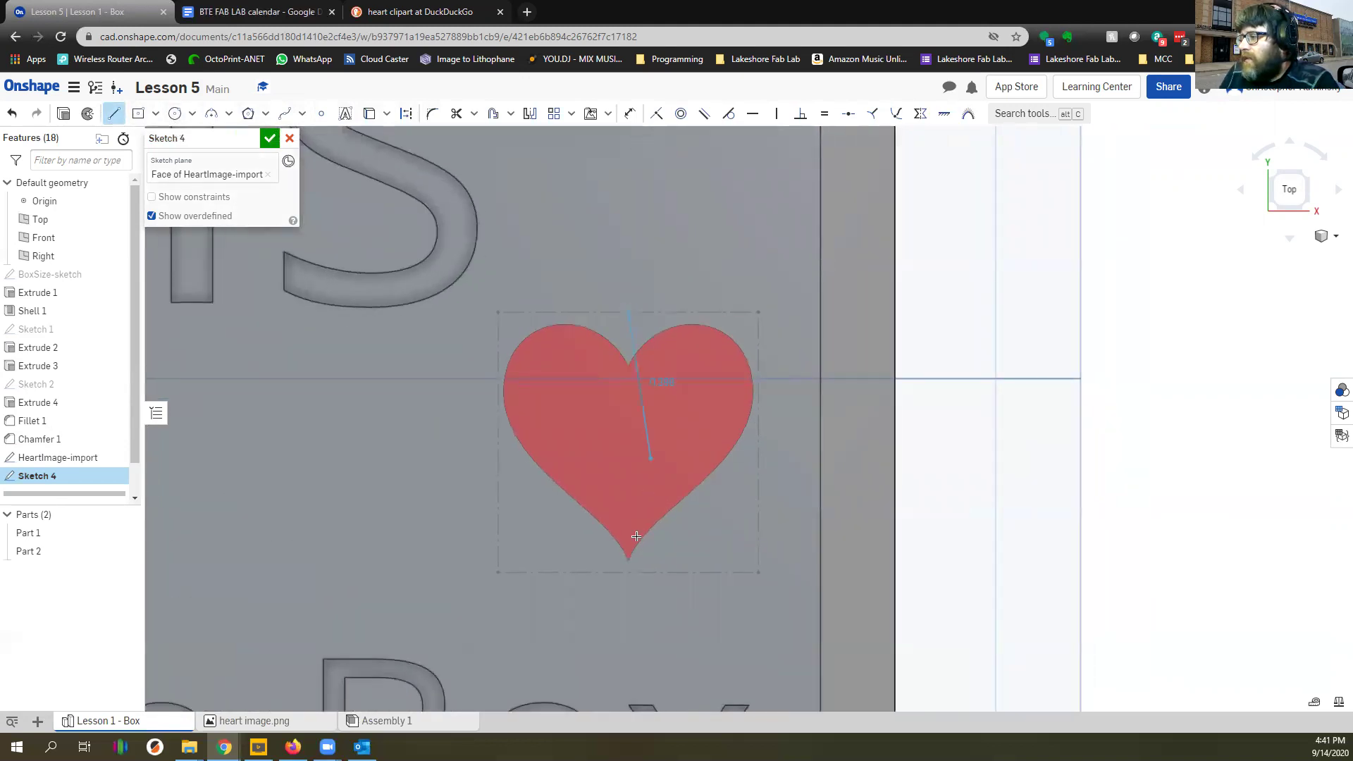
left_click(628, 572)
key("Escape")
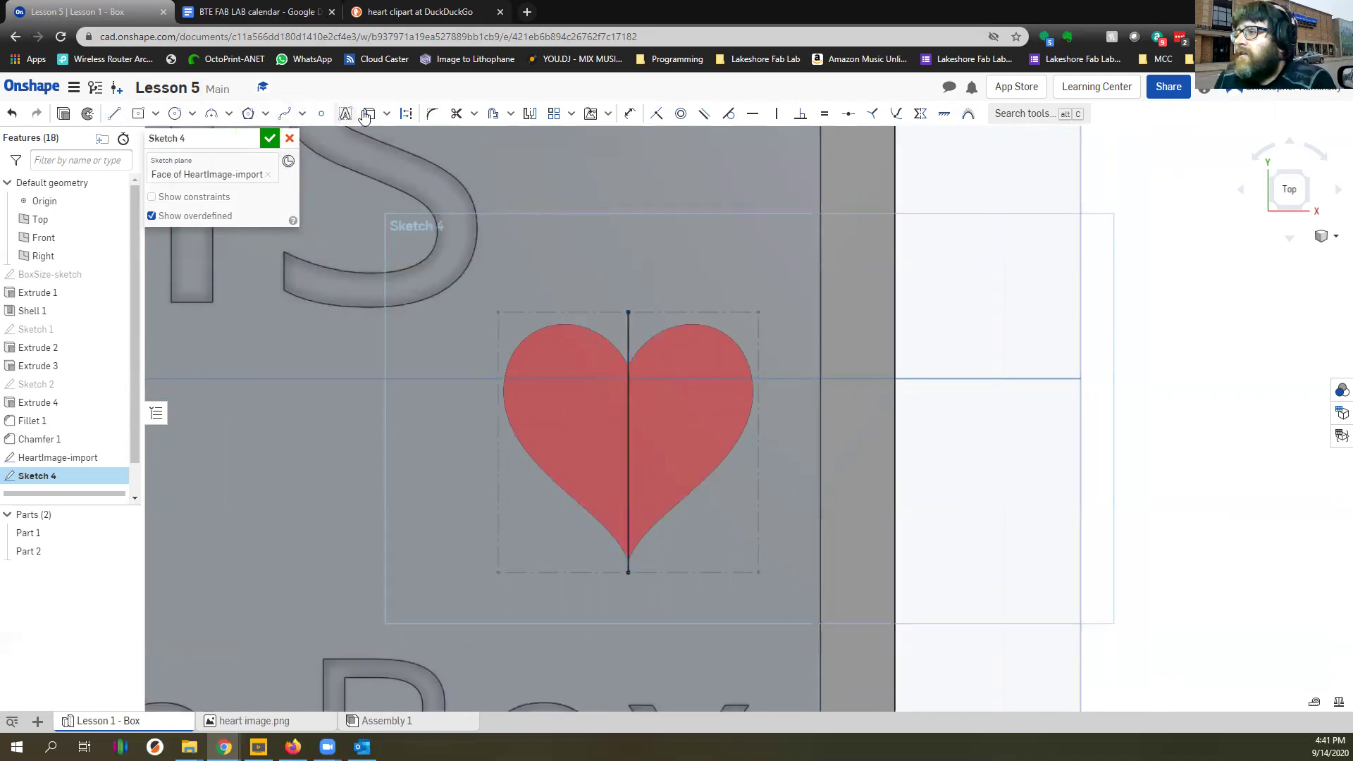
Trace the heart's left half with a spline from the upper notch to the bottom tip, both ends on the vertical line
left_click(285, 115)
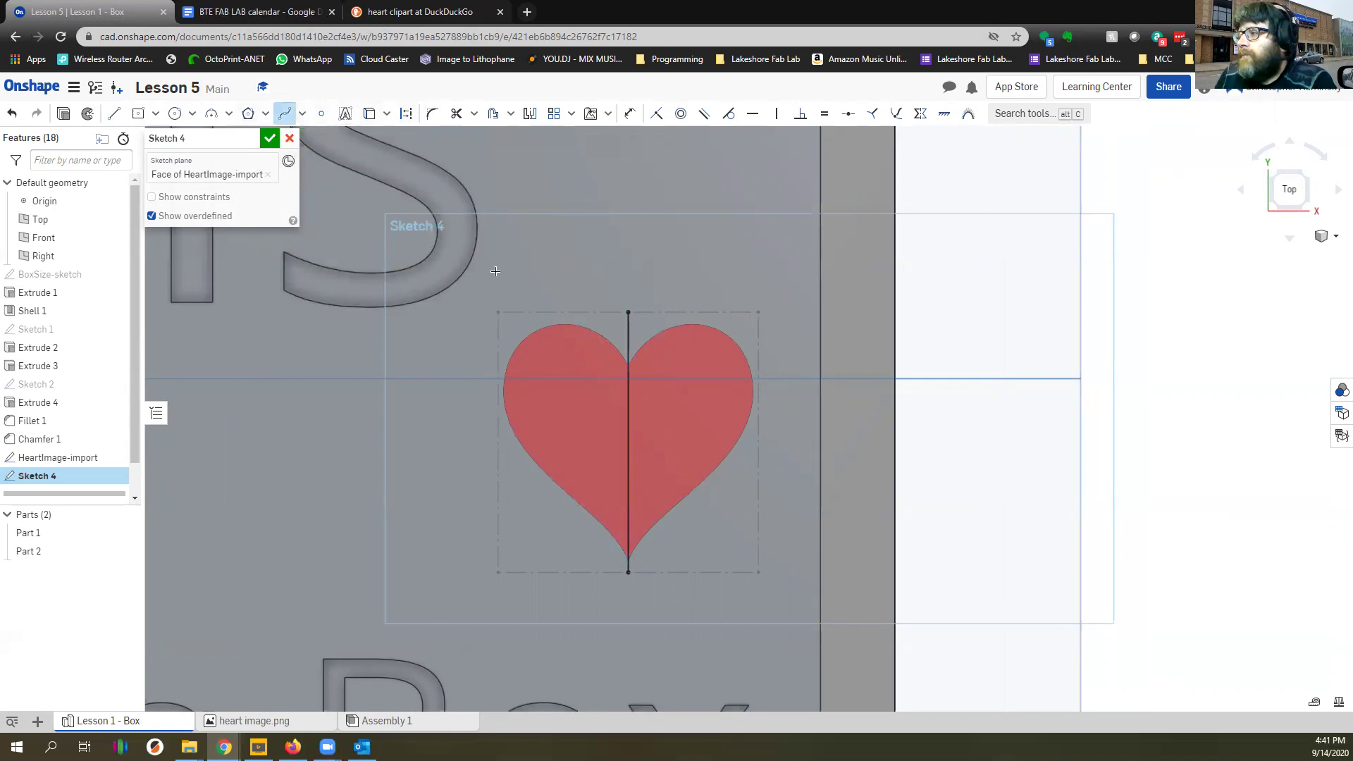
scroll(626, 361, "up", 3)
left_click(626, 361)
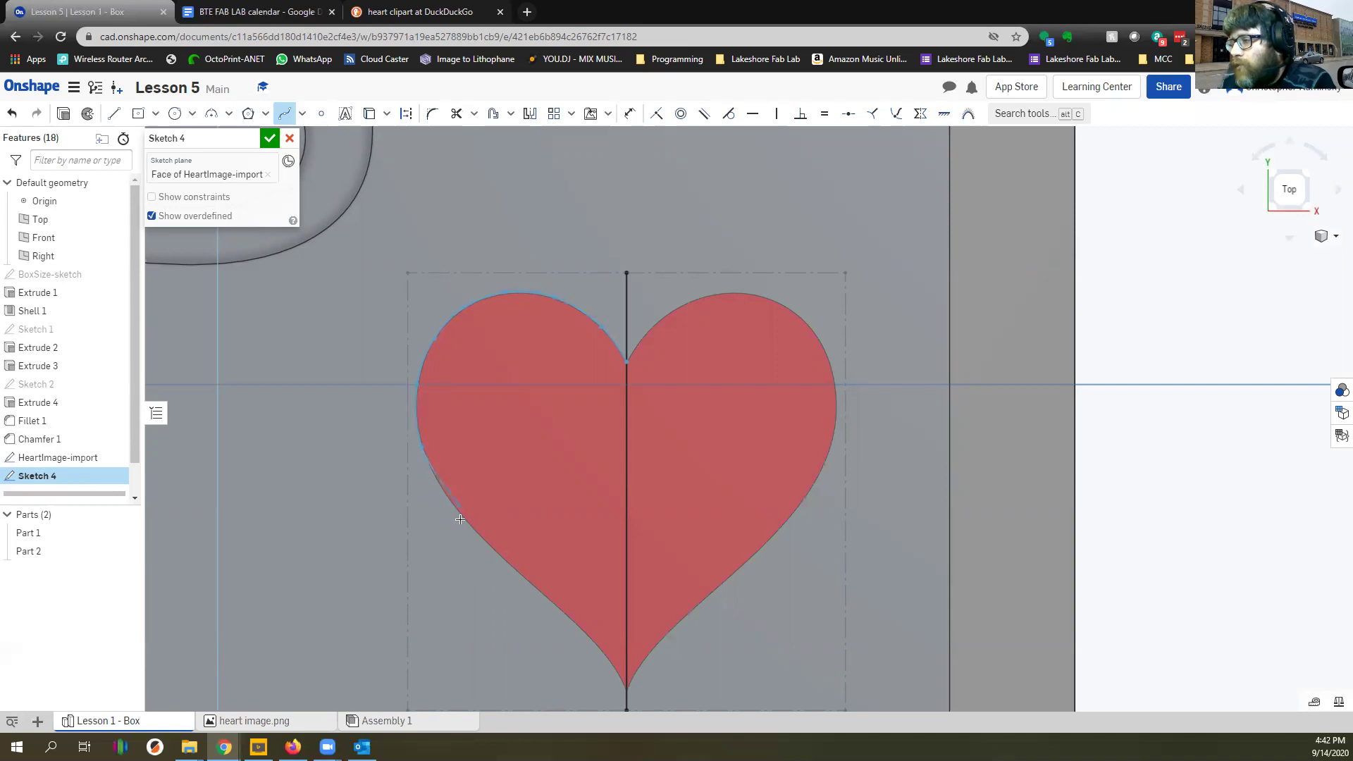
middle_click_drag(568, 622, 542, 552)
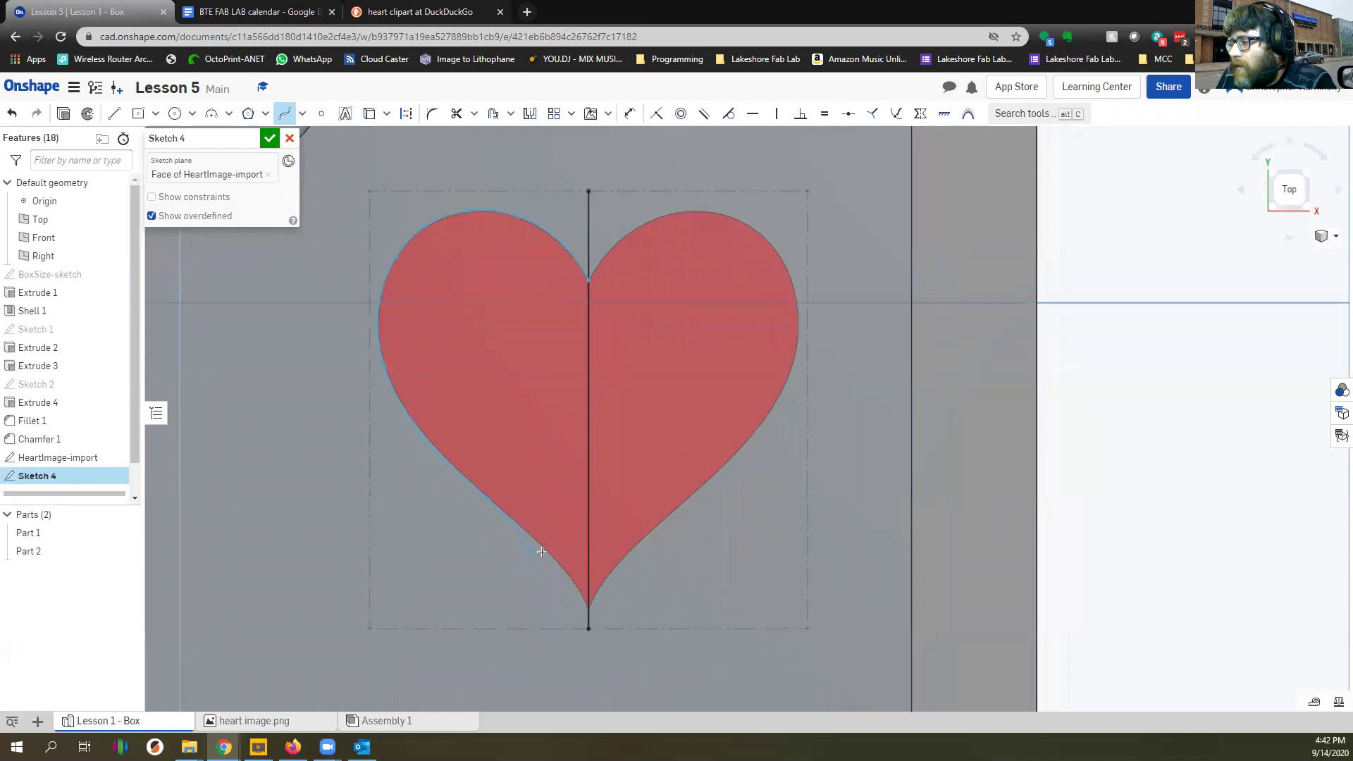
double_click(589, 611)
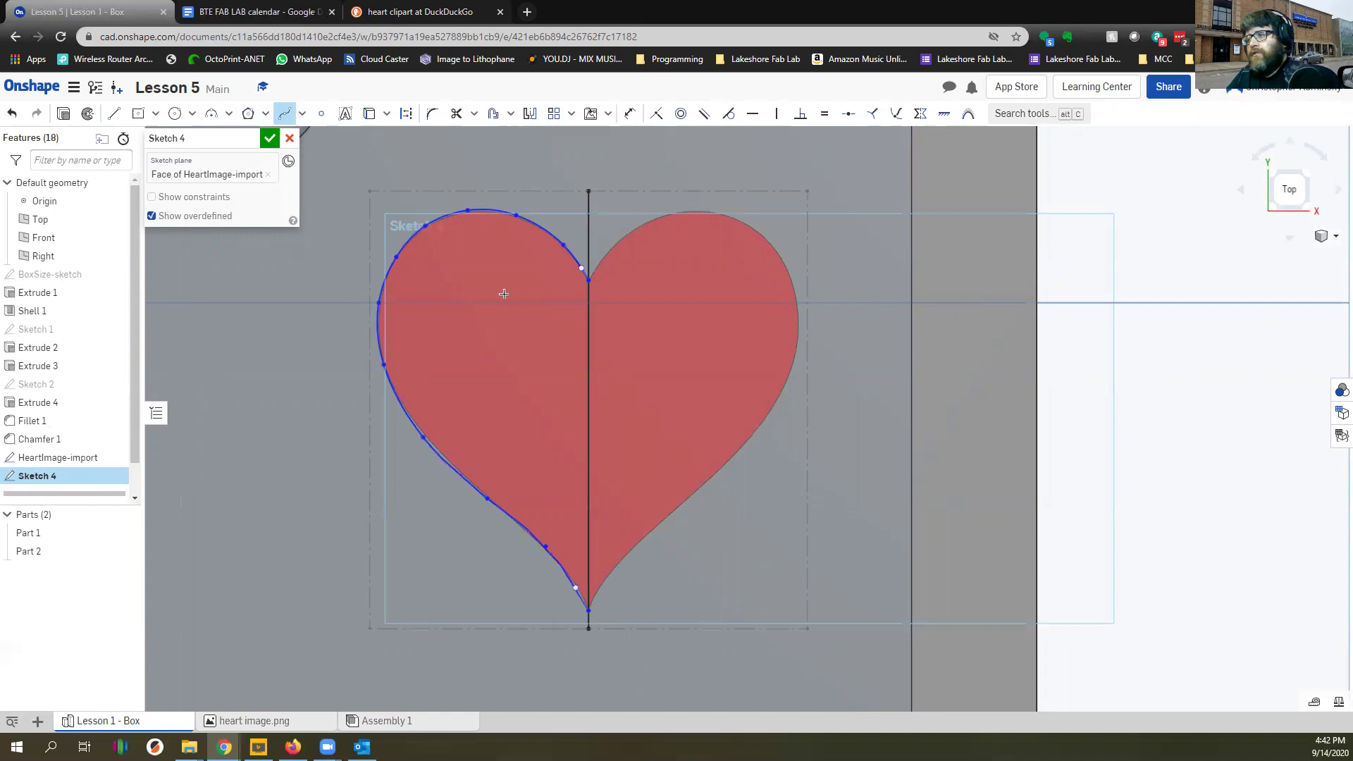
key("Escape")
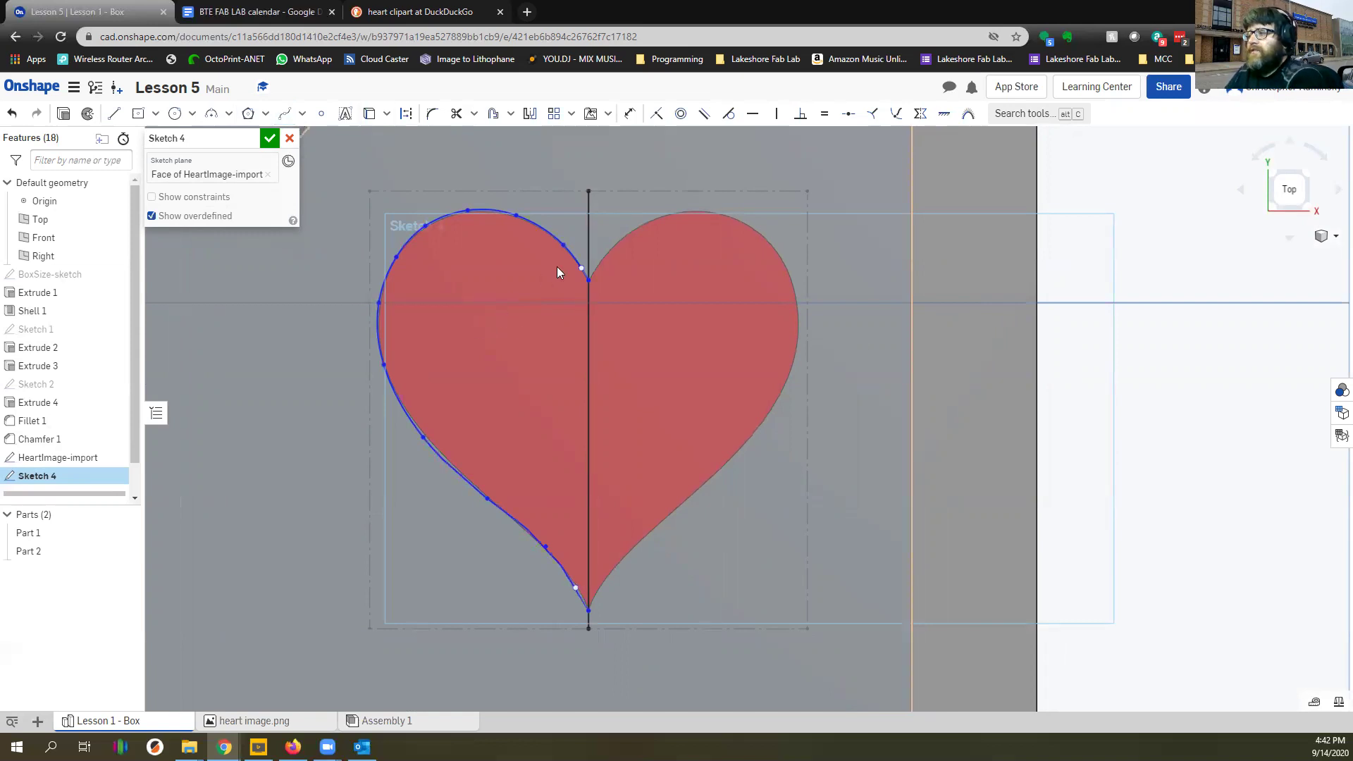
Finish the sketch of the heart's left half and hide the HeartImage-import sketch
scroll(512, 271, "down", 2)
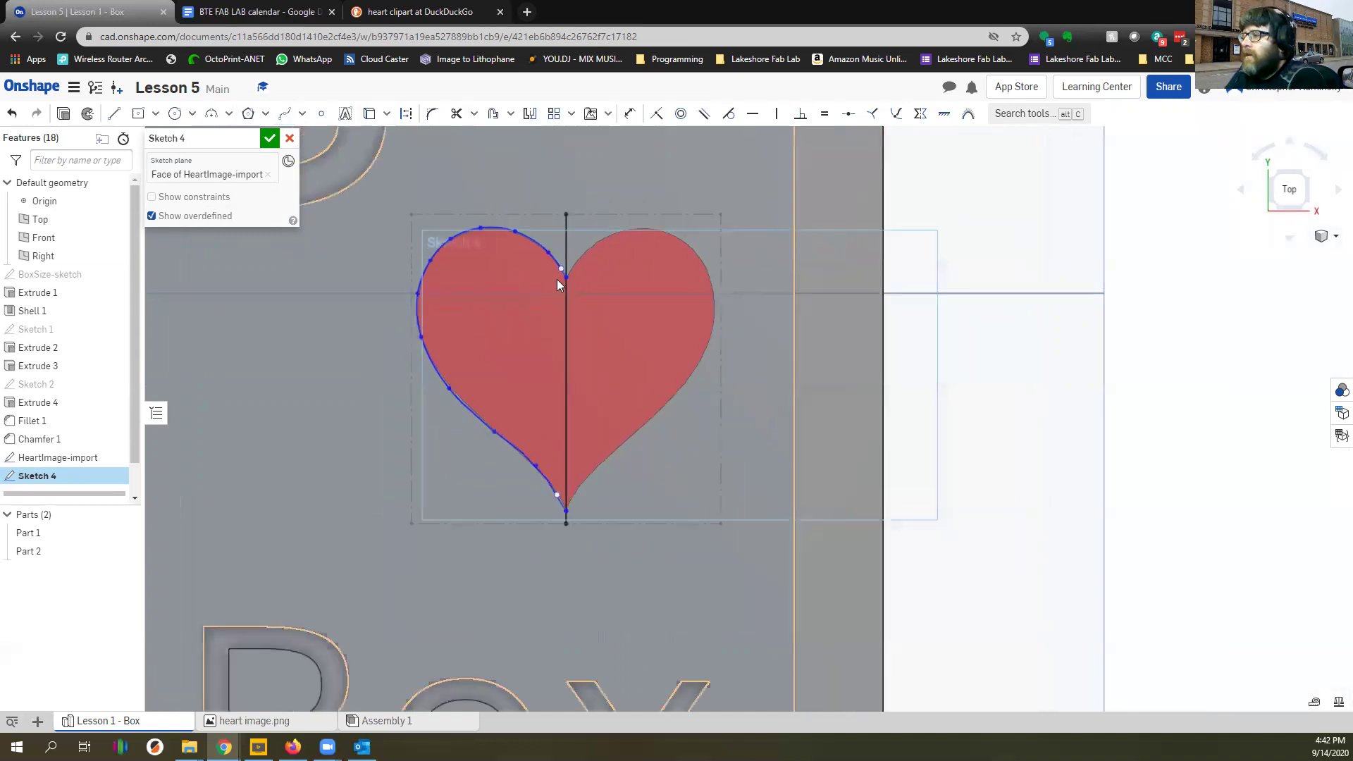
scroll(567, 275, "up", 5)
scroll(568, 325, "down", 4)
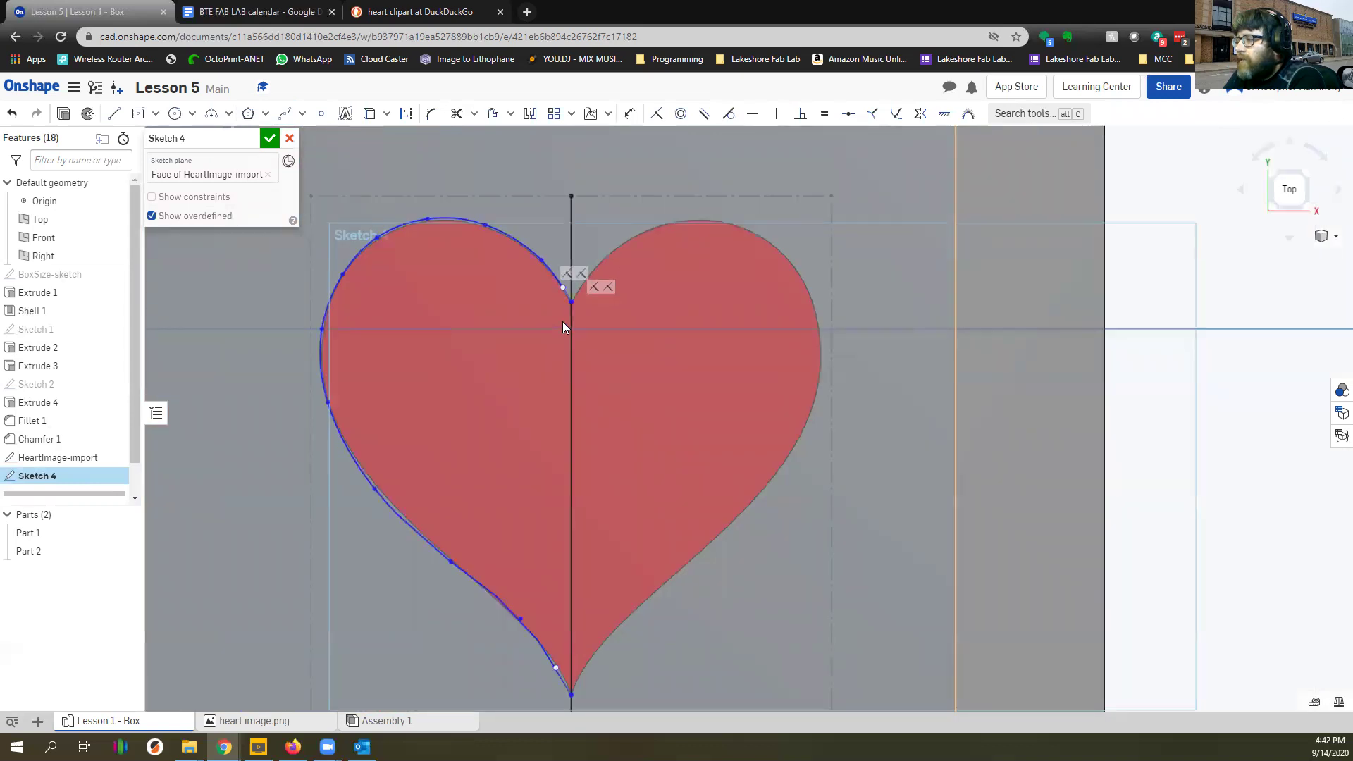
scroll(582, 502, "up", 4)
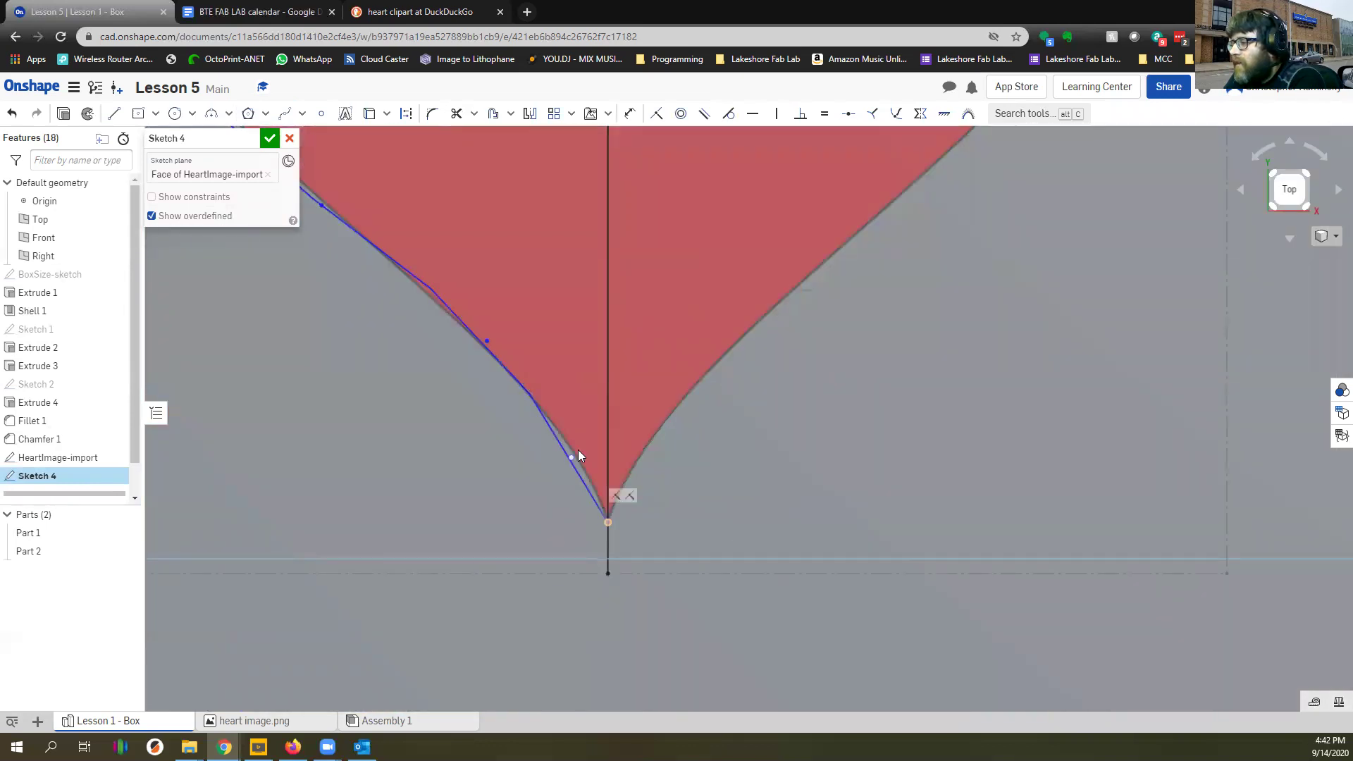
scroll(575, 391, "down", 1)
scroll(585, 406, "down", 4)
scroll(588, 408, "up", 2)
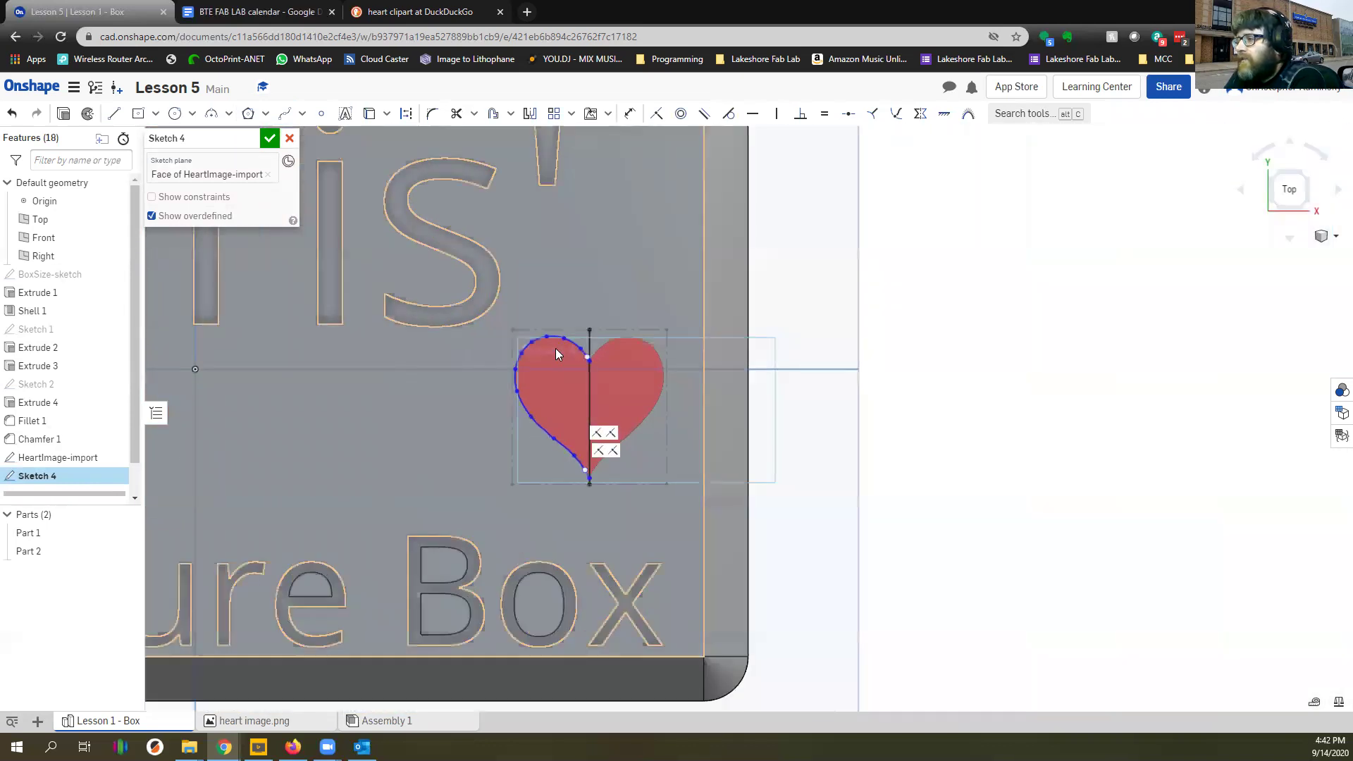
left_click(269, 139)
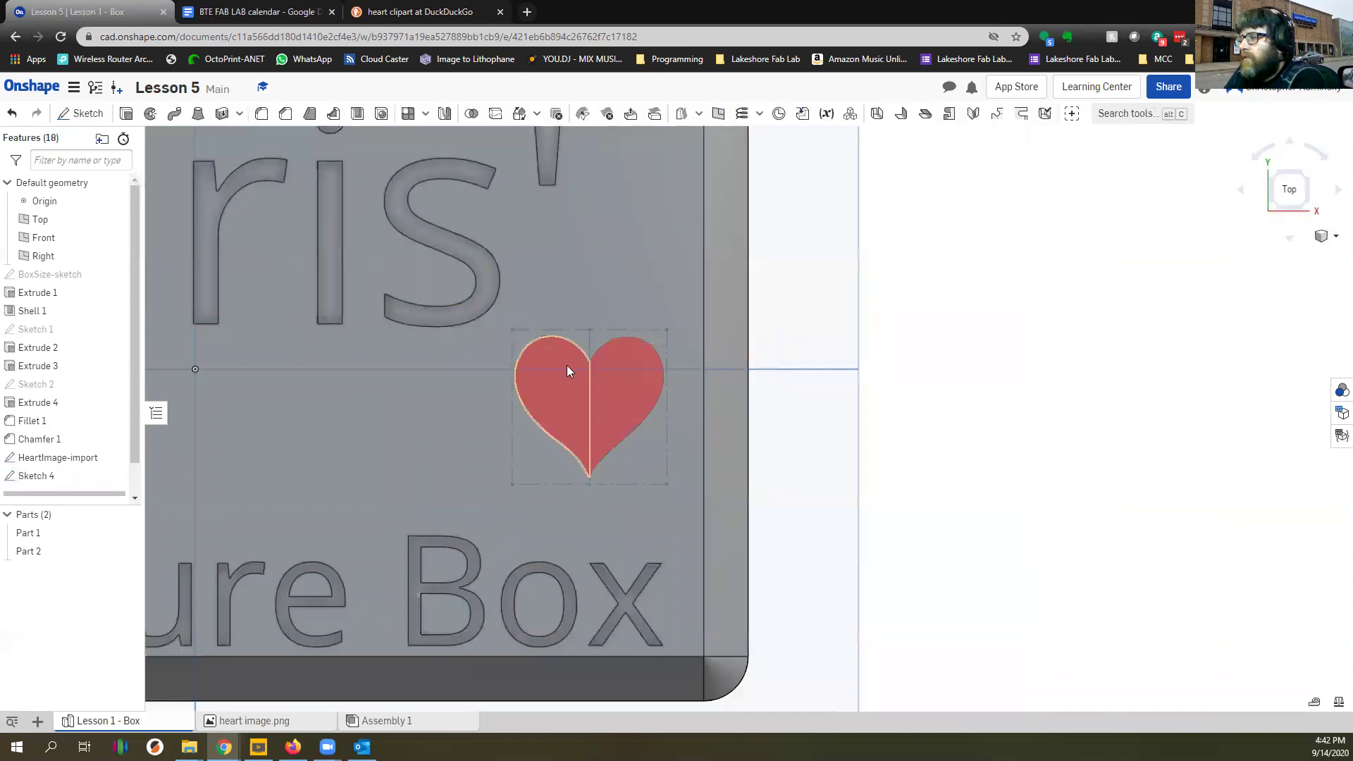
middle_click_drag(580, 386, 604, 401)
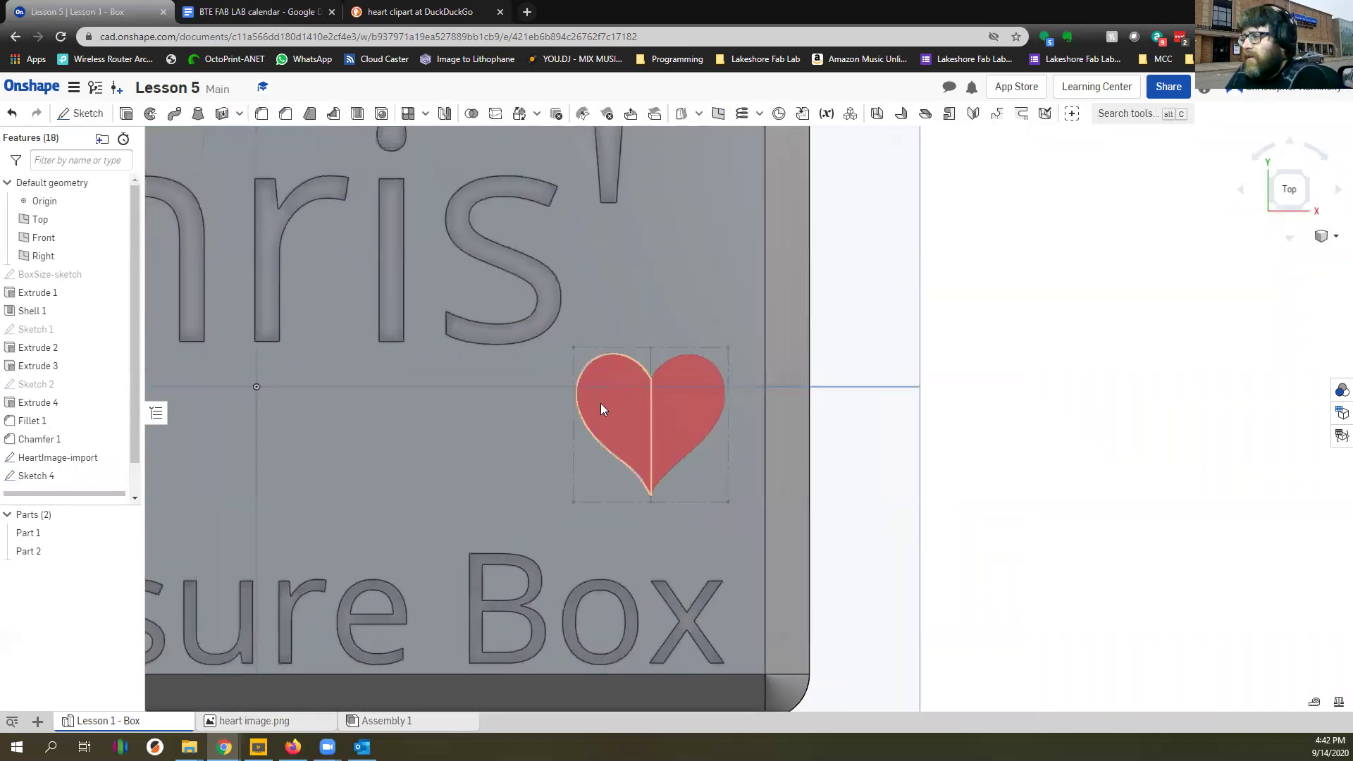
left_click(115, 458)
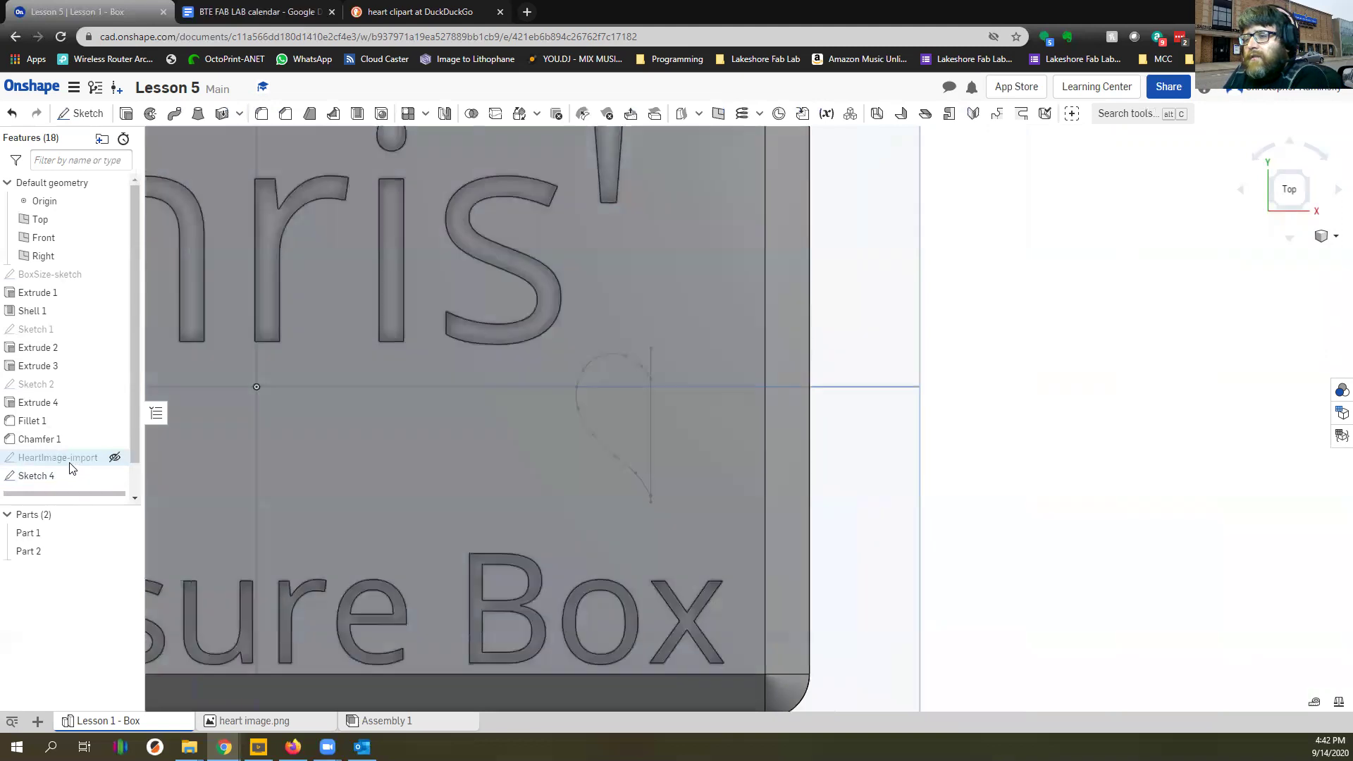
Extrude the half-heart region of Sketch 4 as a Remove cut 0.1 in deep into the lid
scroll(655, 451, "down", 5)
right_click_drag(595, 426, 634, 418)
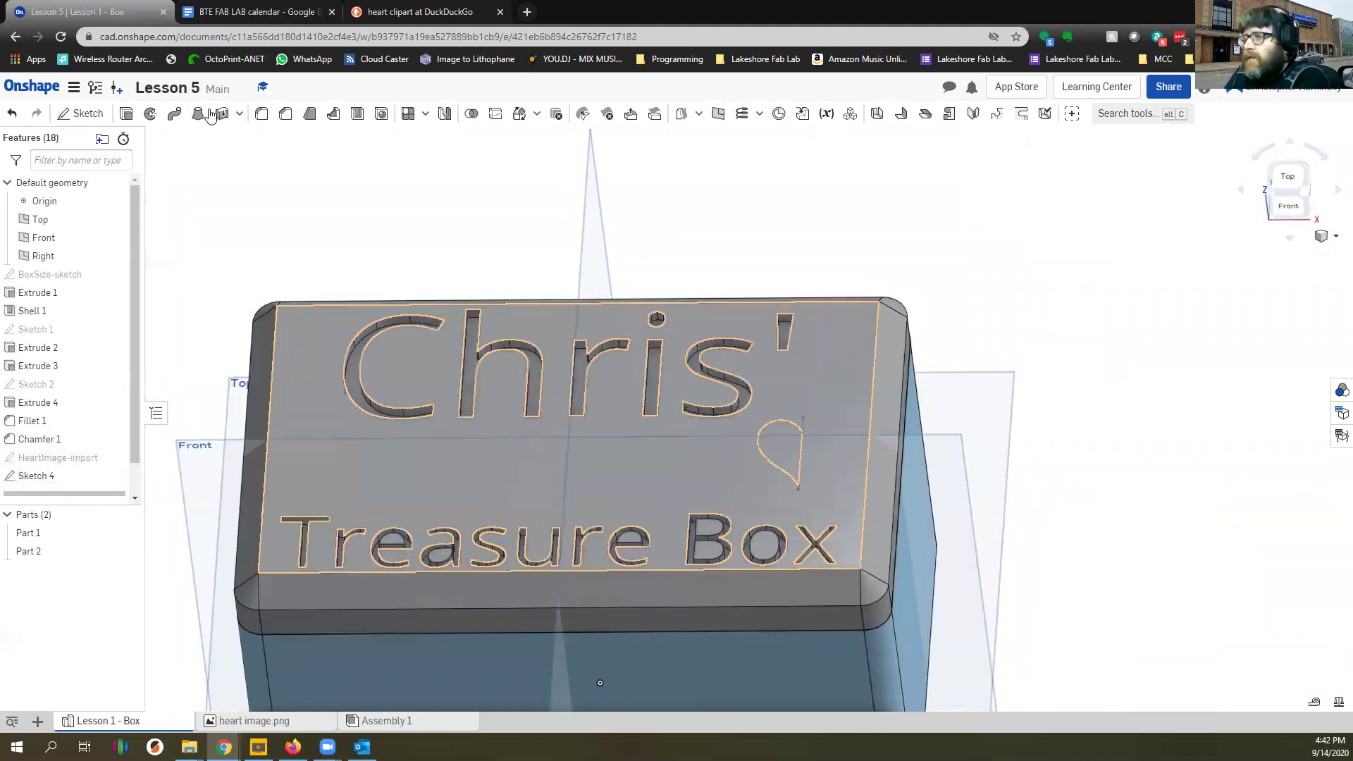
key("shift+e")
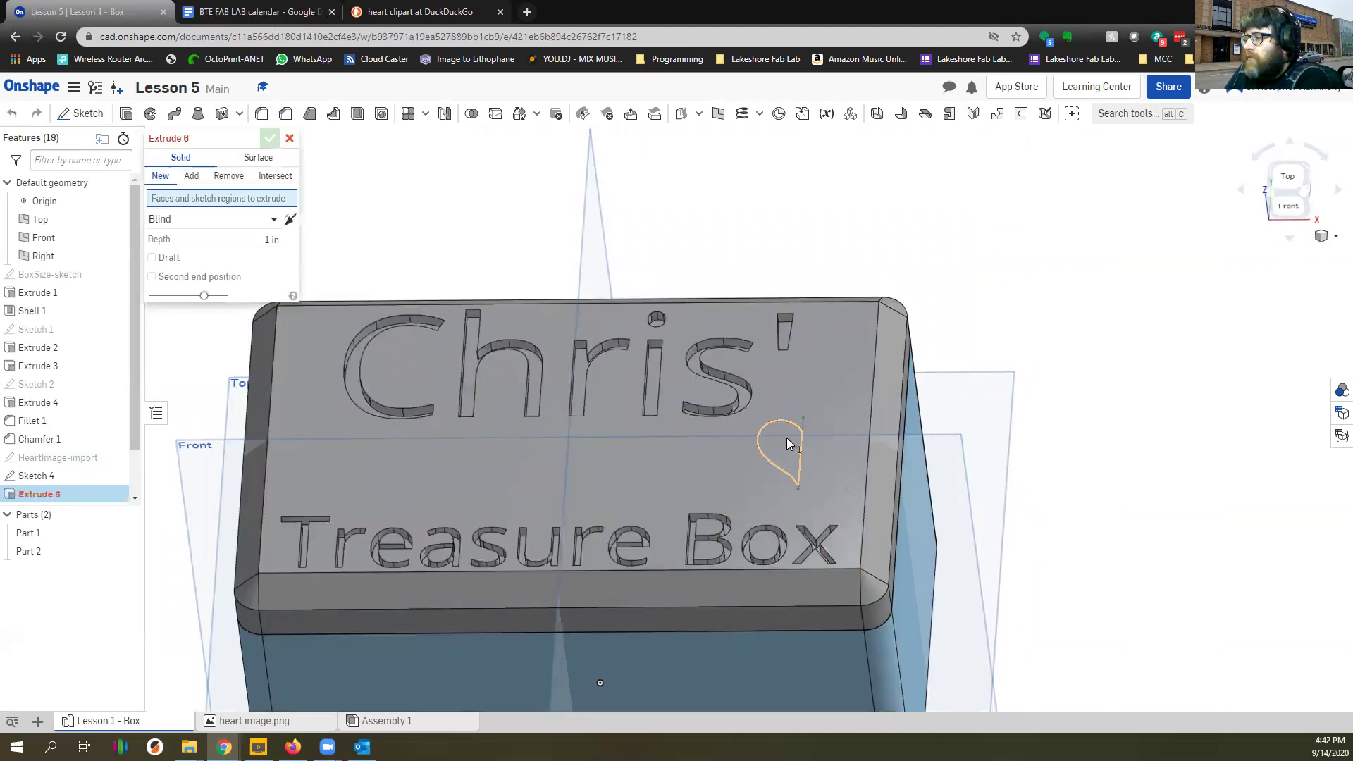
left_click(787, 443)
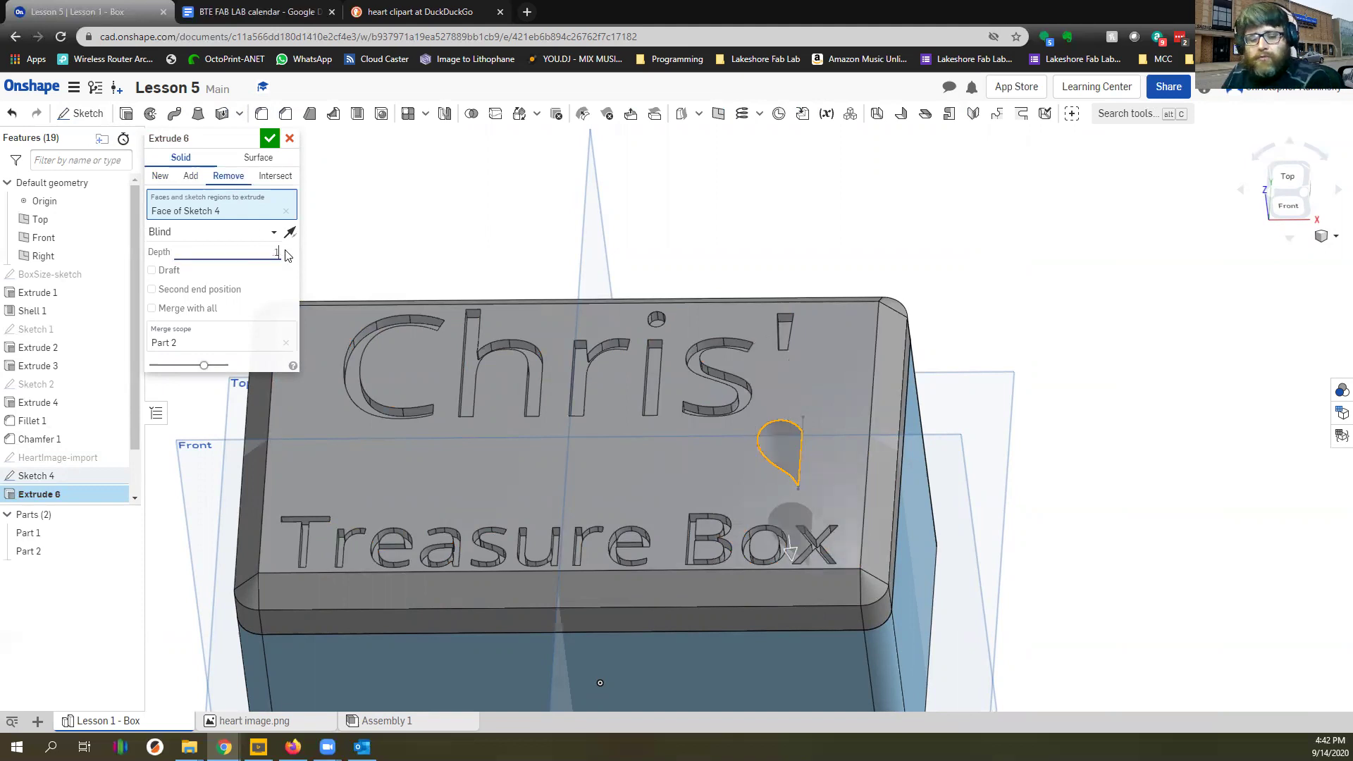
left_click(270, 141)
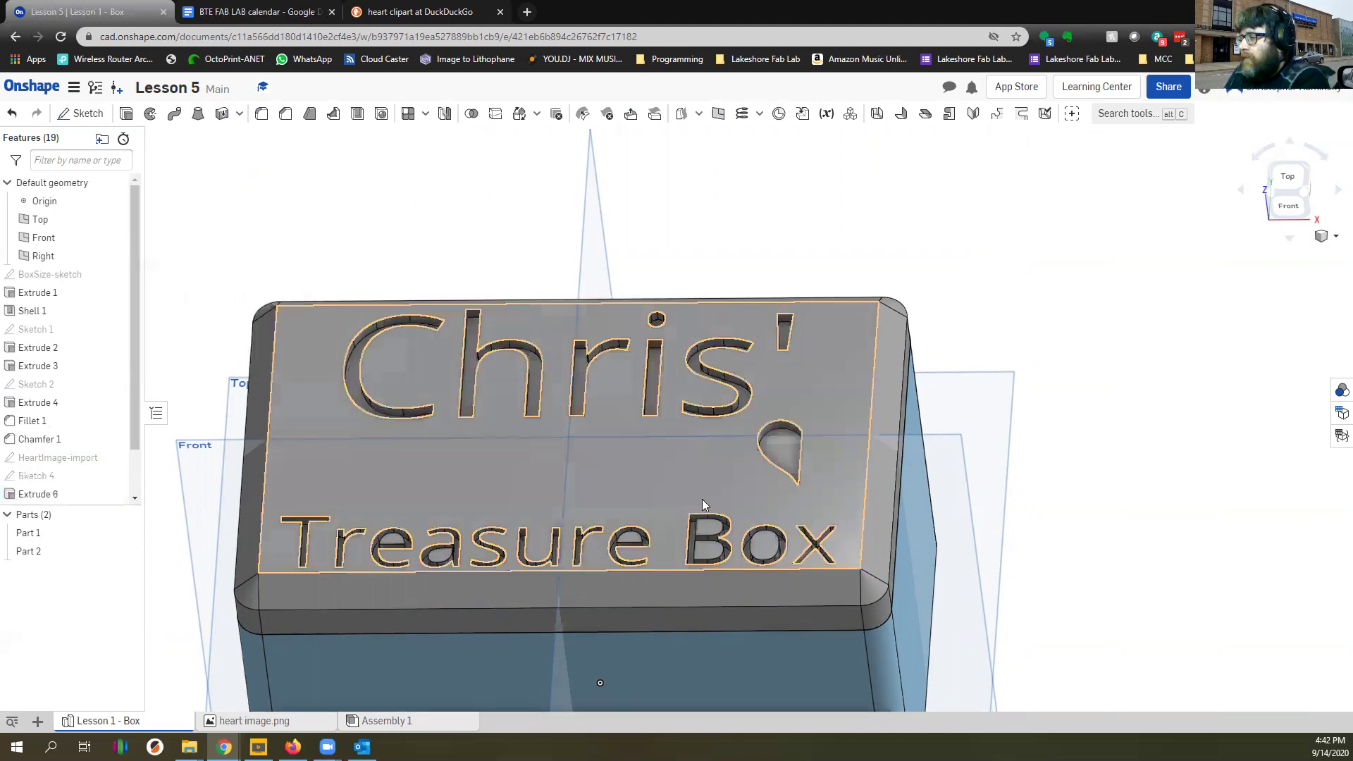
Mirror the Extrude 6 half-heart cut with a Feature mirror, using the cut's flat vertical wall as the mirror plane
scroll(702, 499, "up", 3)
right_click_drag(607, 466, 785, 416)
scroll(603, 394, "down", 2)
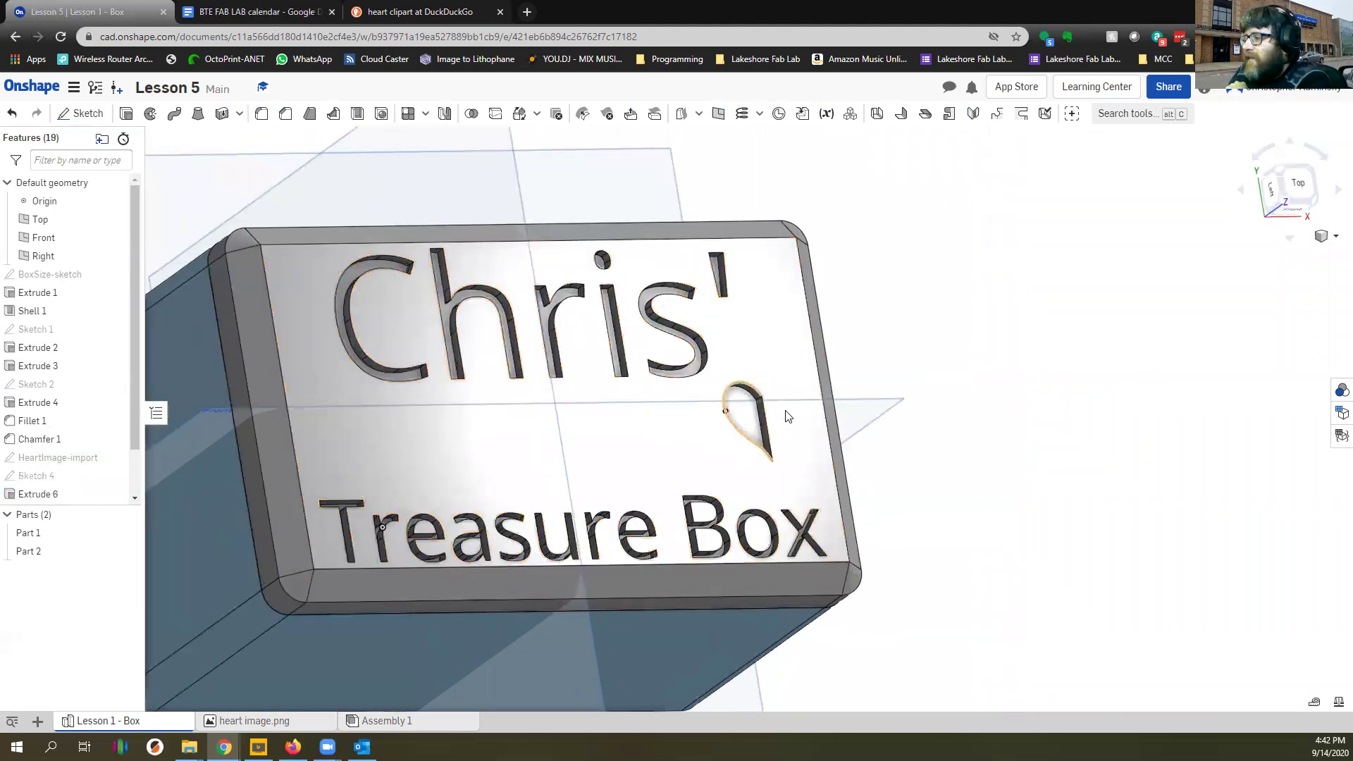
left_click(444, 117)
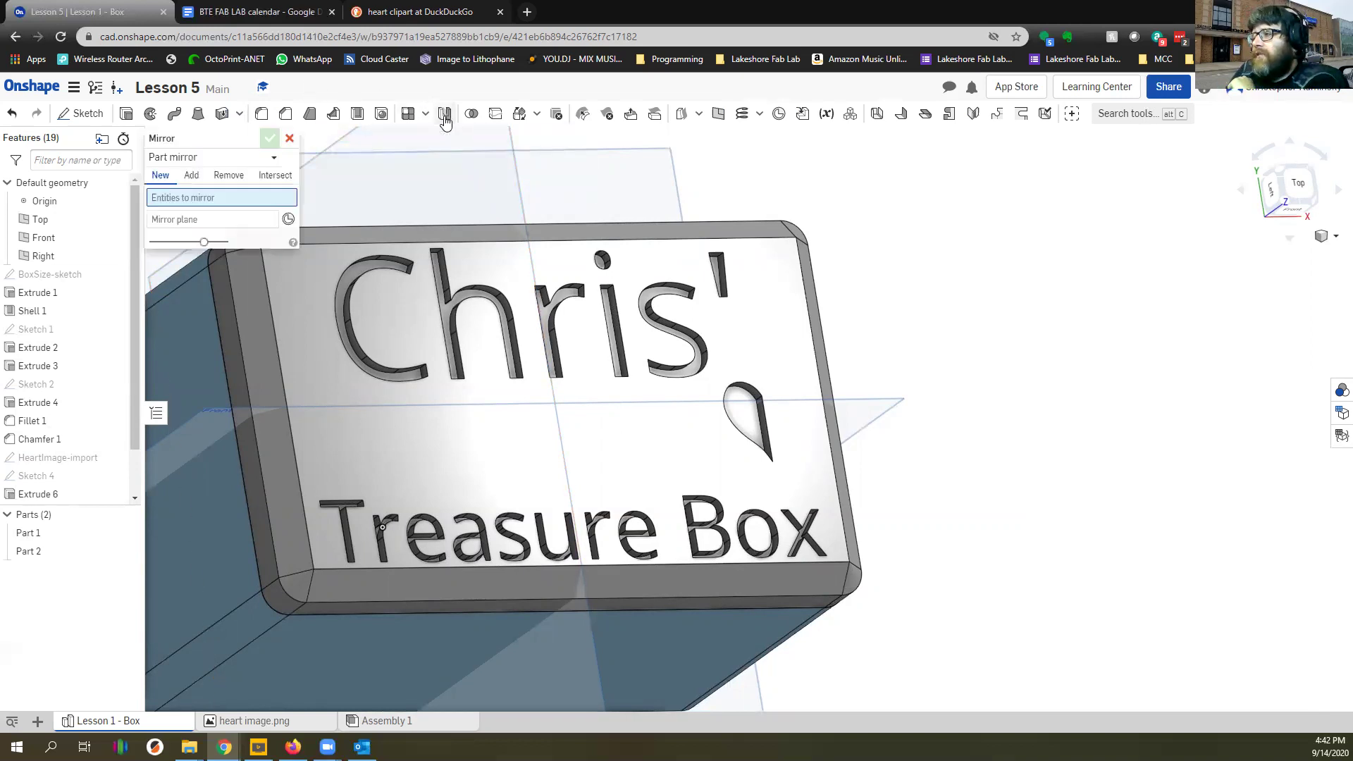
left_click(222, 157)
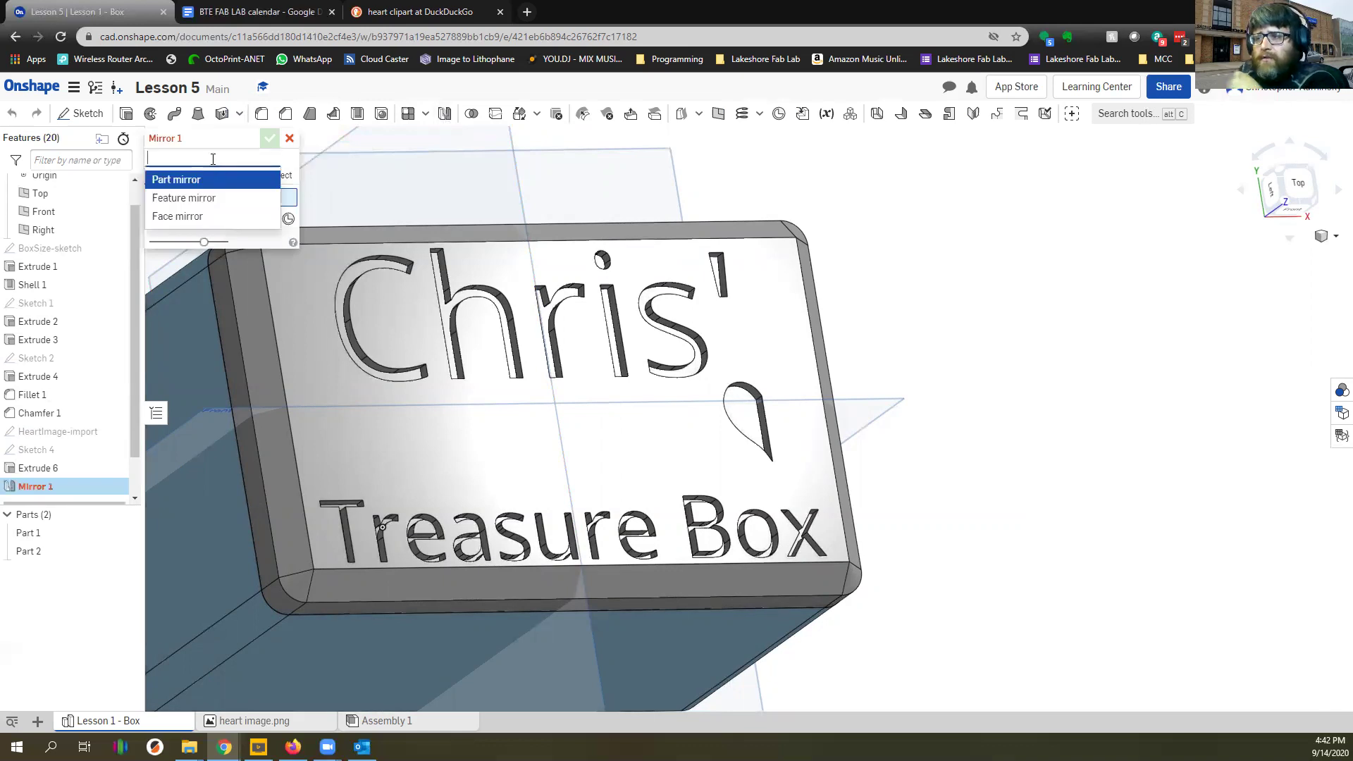
left_click(217, 199)
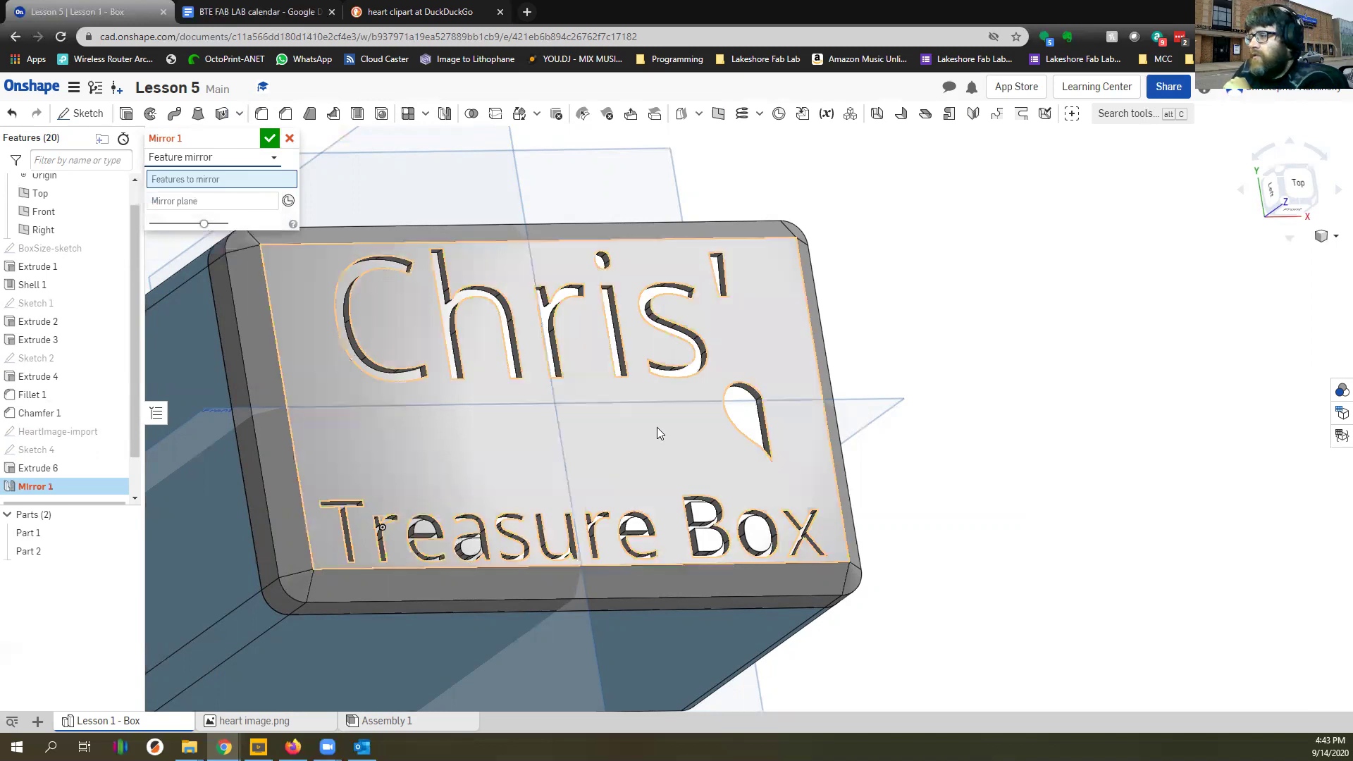
scroll(763, 407, "up", 3)
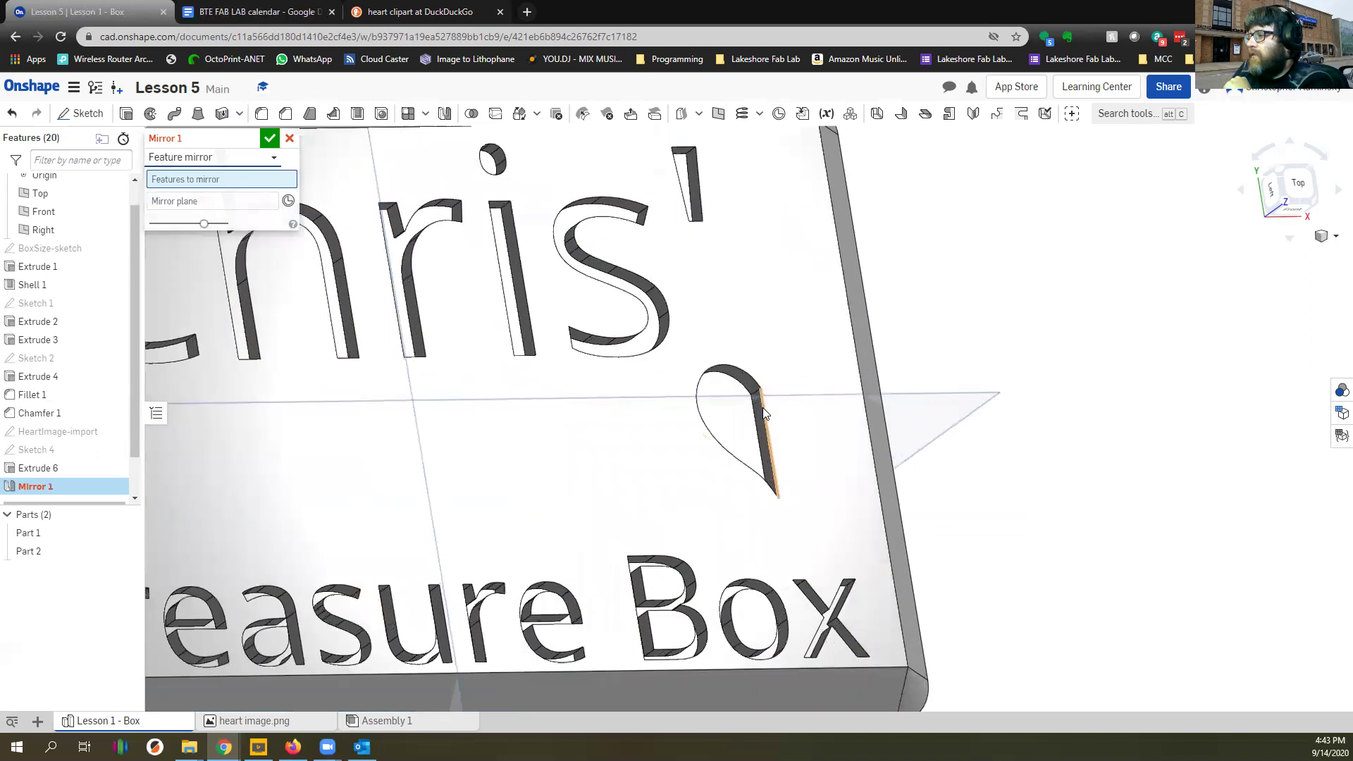
left_click(51, 466)
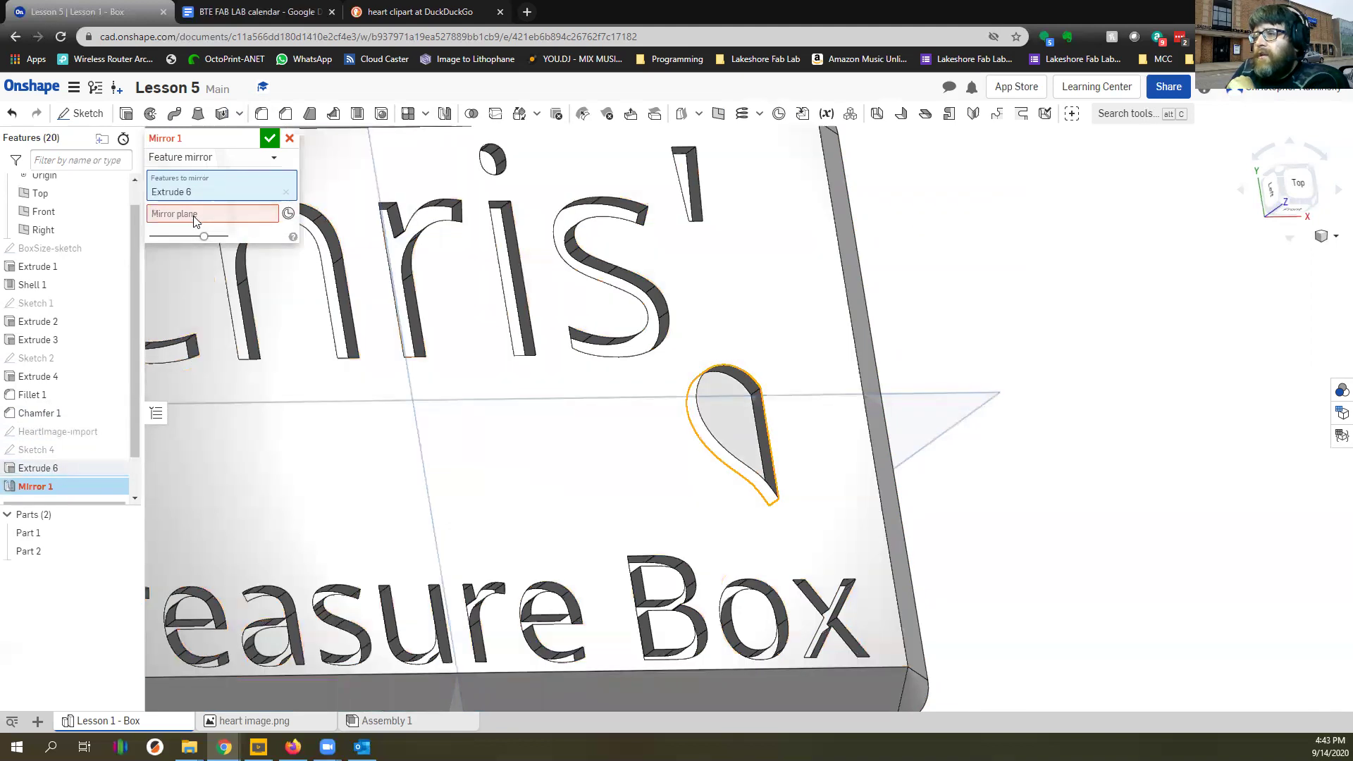
left_click(196, 212)
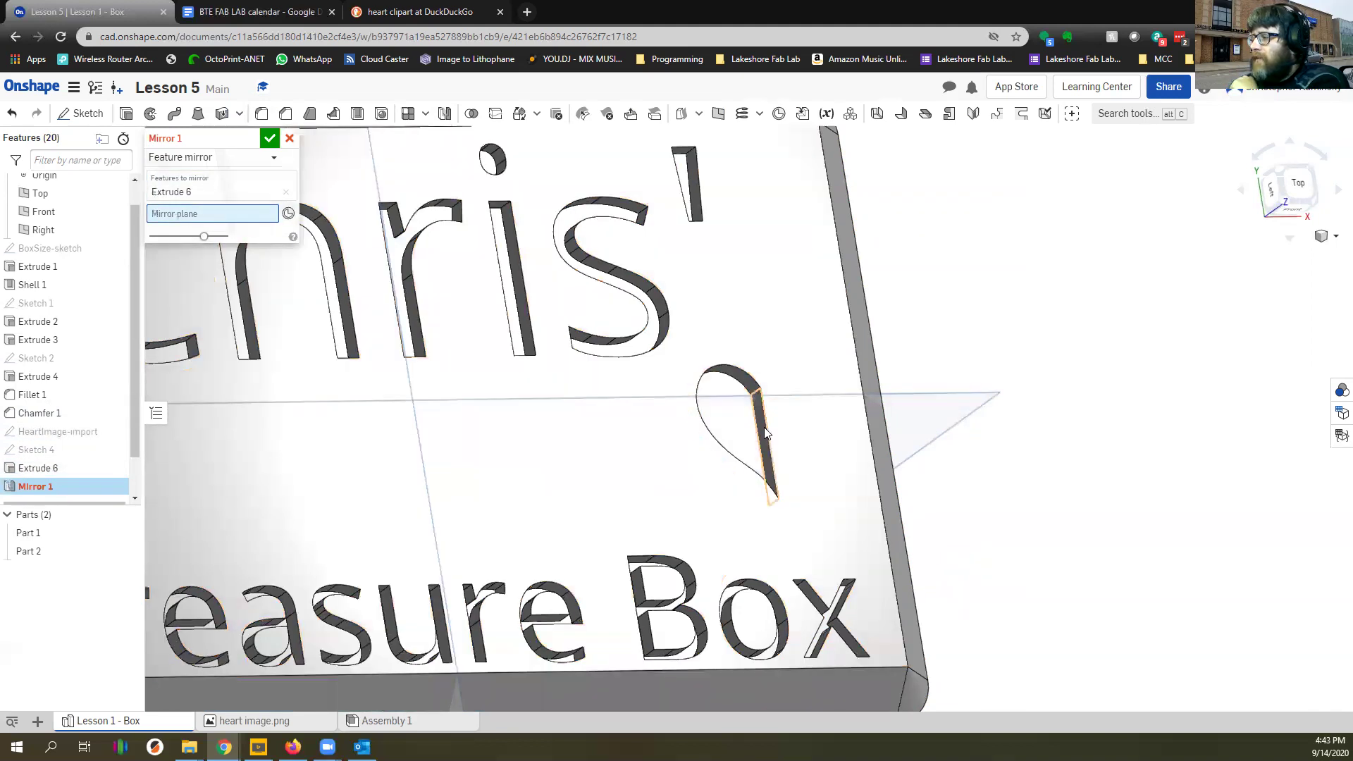
left_click(764, 427)
mouse_move(765, 404)
right_mouse_down()
mouse_move(779, 423)
mouse_move(731, 422)
mouse_move(761, 416)
right_mouse_up()
scroll(761, 416, "down", 3)
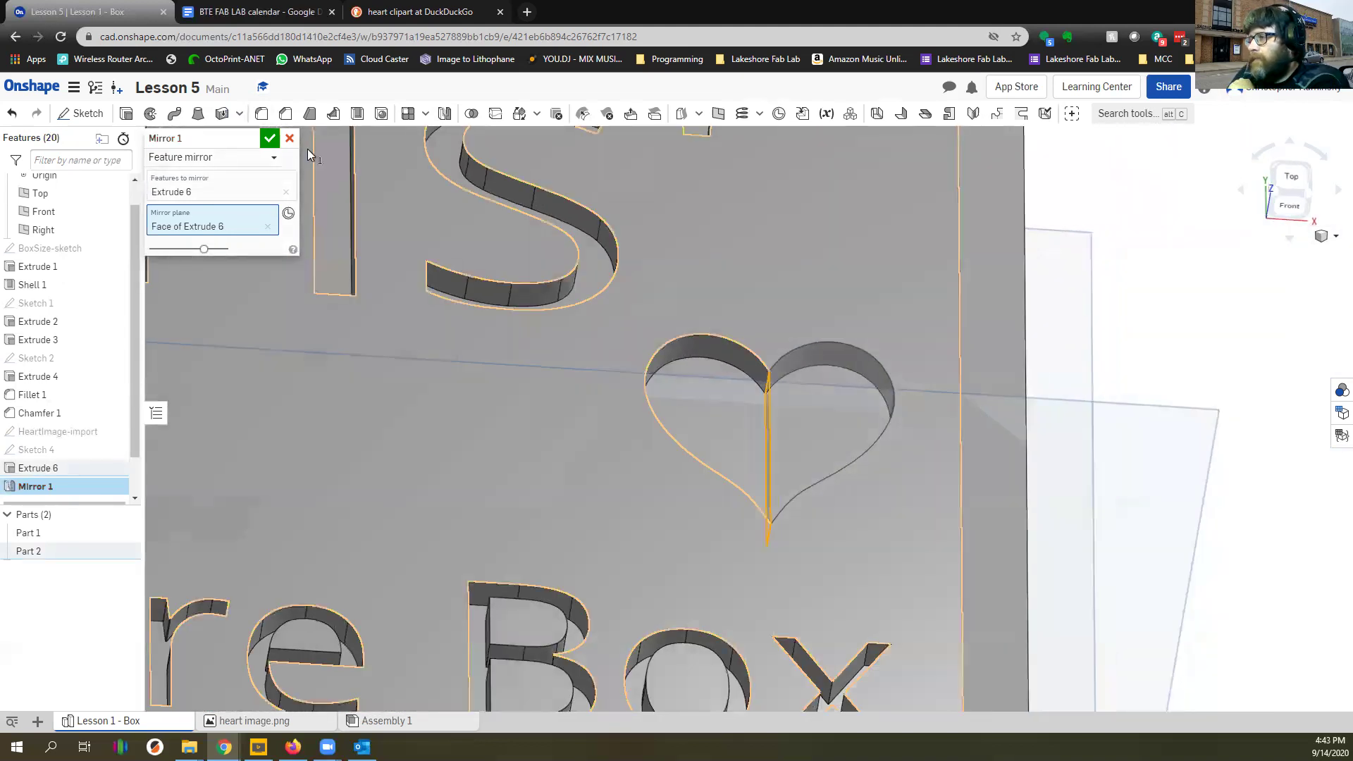
left_click(269, 138)
Roll the feature history back to just after Sketch 4, before Extrude 6 and Mirror 1
scroll(775, 444, "down", 2)
scroll(770, 460, "down", 3)
right_click_drag(662, 404, 458, 409)
scroll(701, 409, "up", 2)
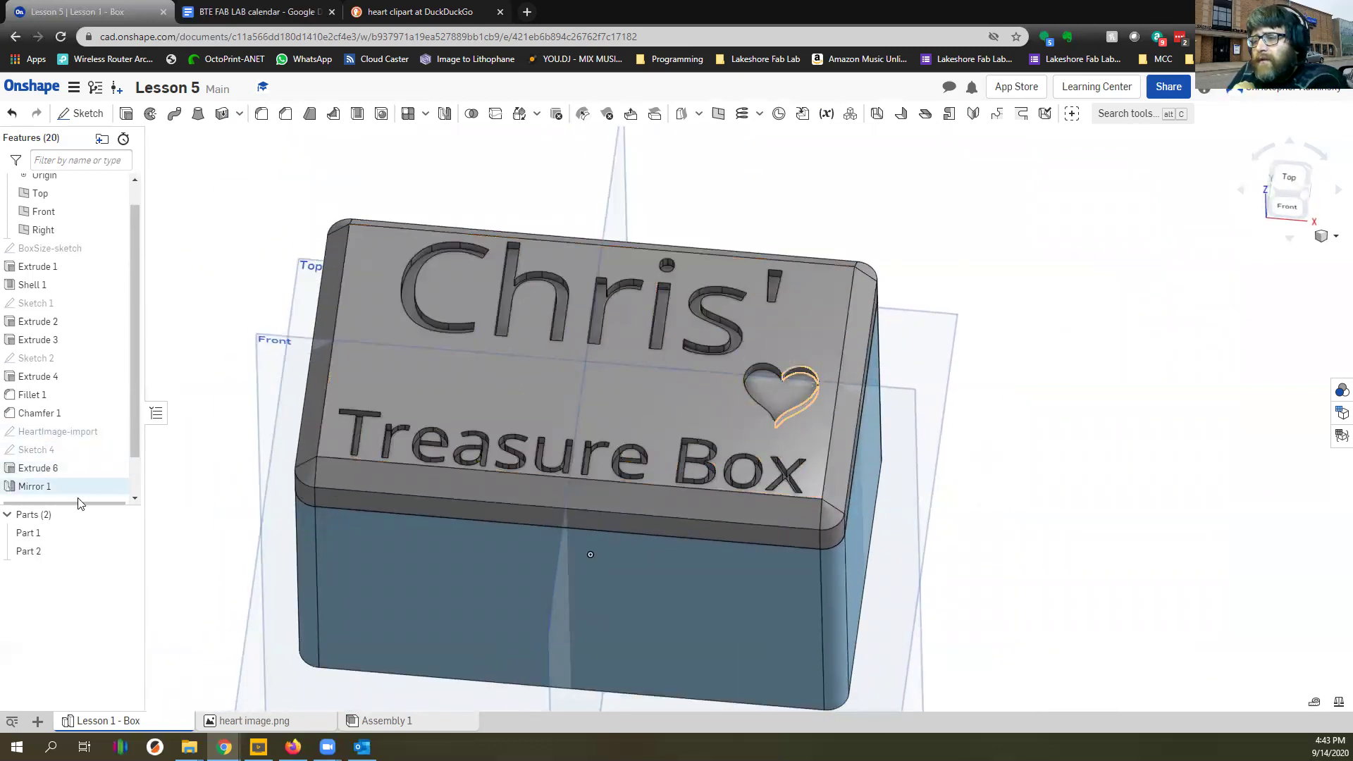
scroll(79, 497, "down", 1)
left_click_drag(76, 459, 71, 421)
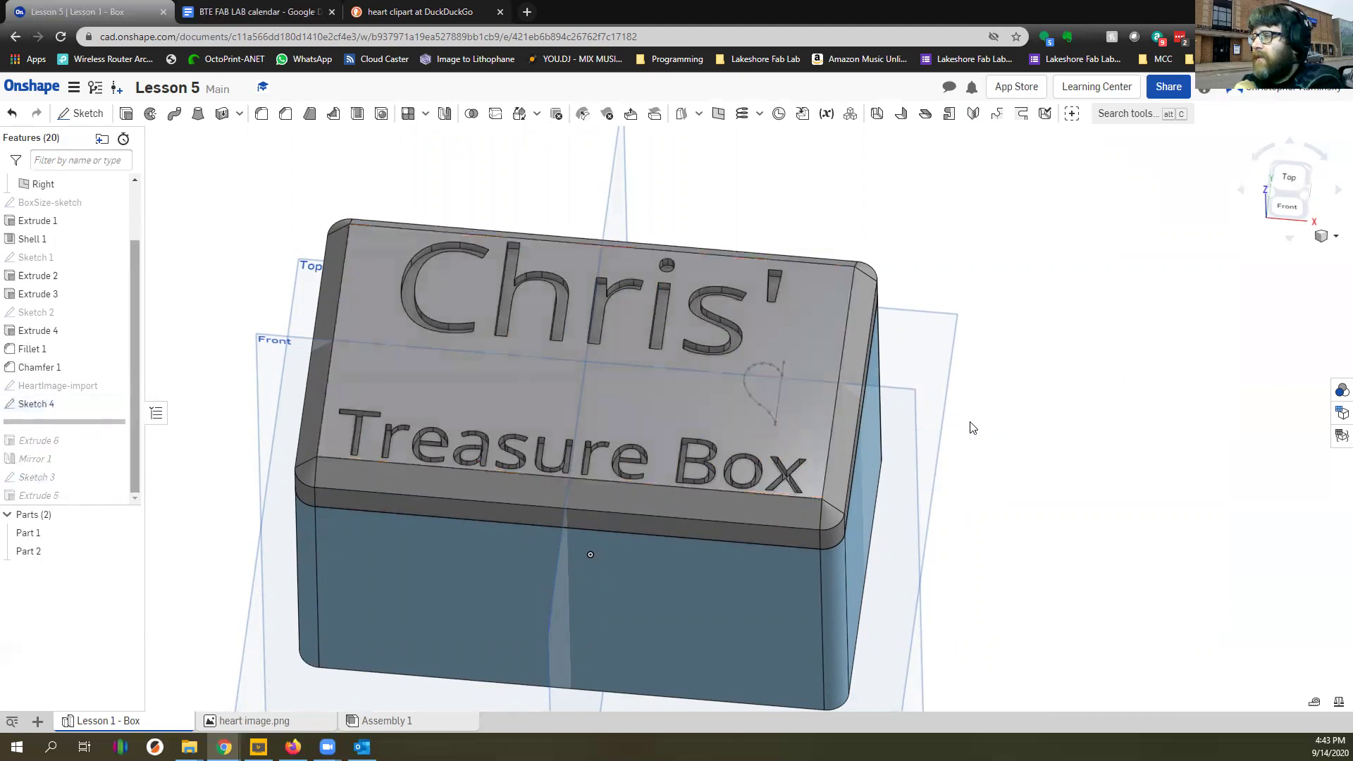
Edit Sketch 4 to mirror the half-heart spline across the vertical line, and finish the sketch
right_click(53, 404)
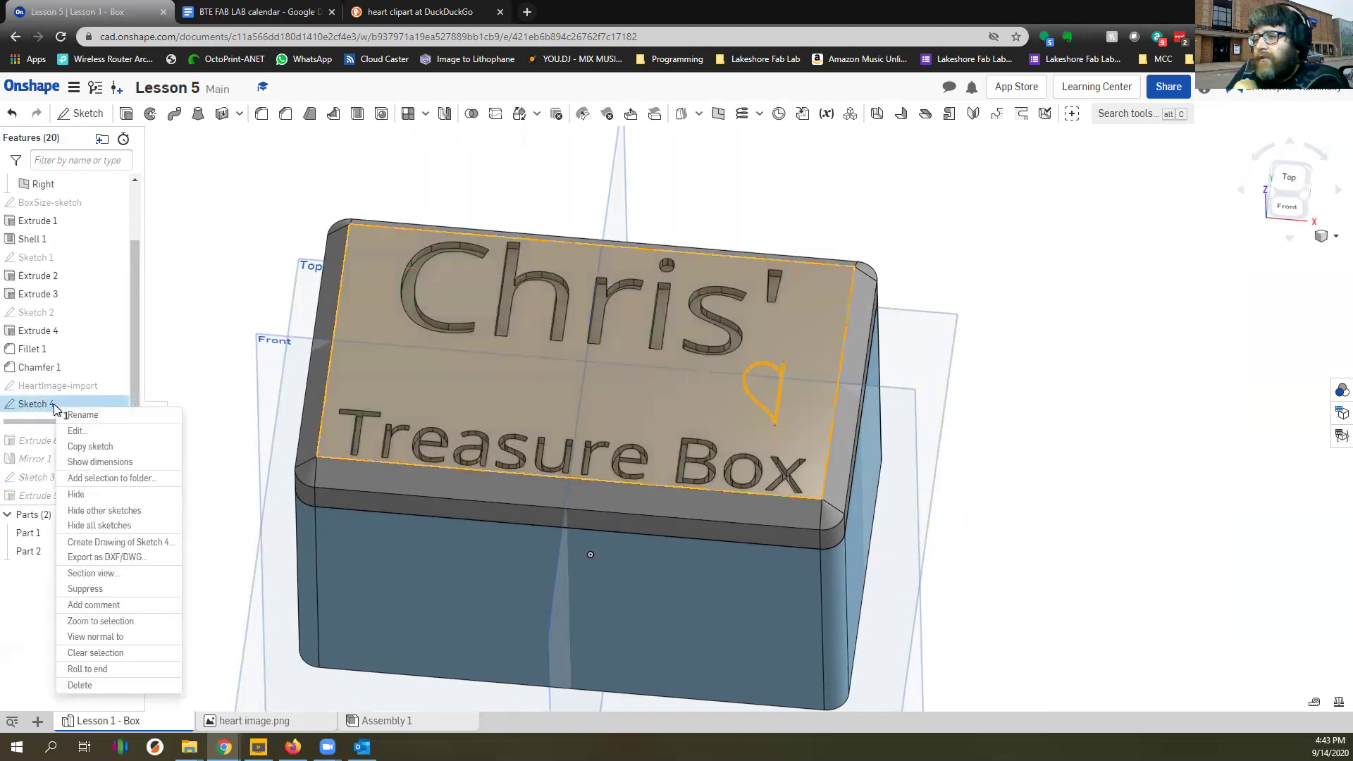
left_click(76, 430)
scroll(809, 368, "up", 5)
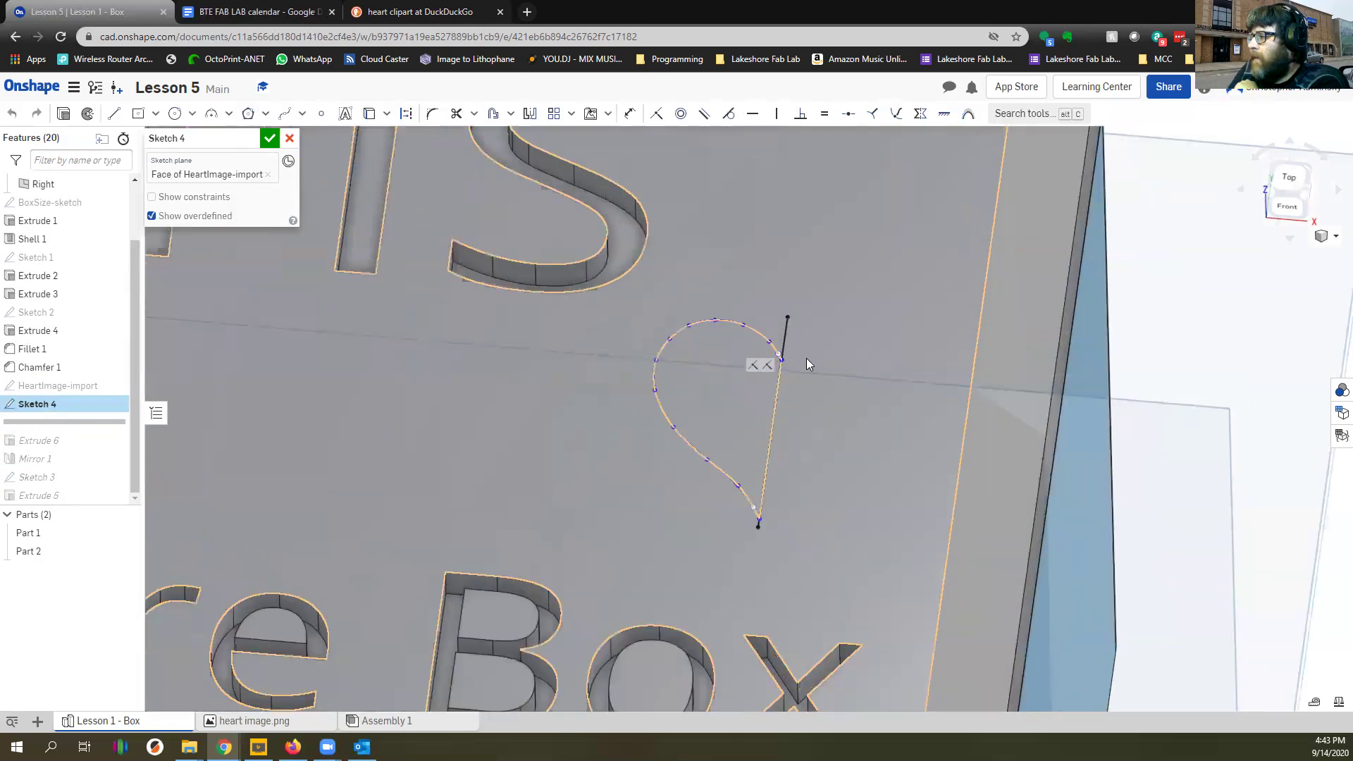
left_click(531, 114)
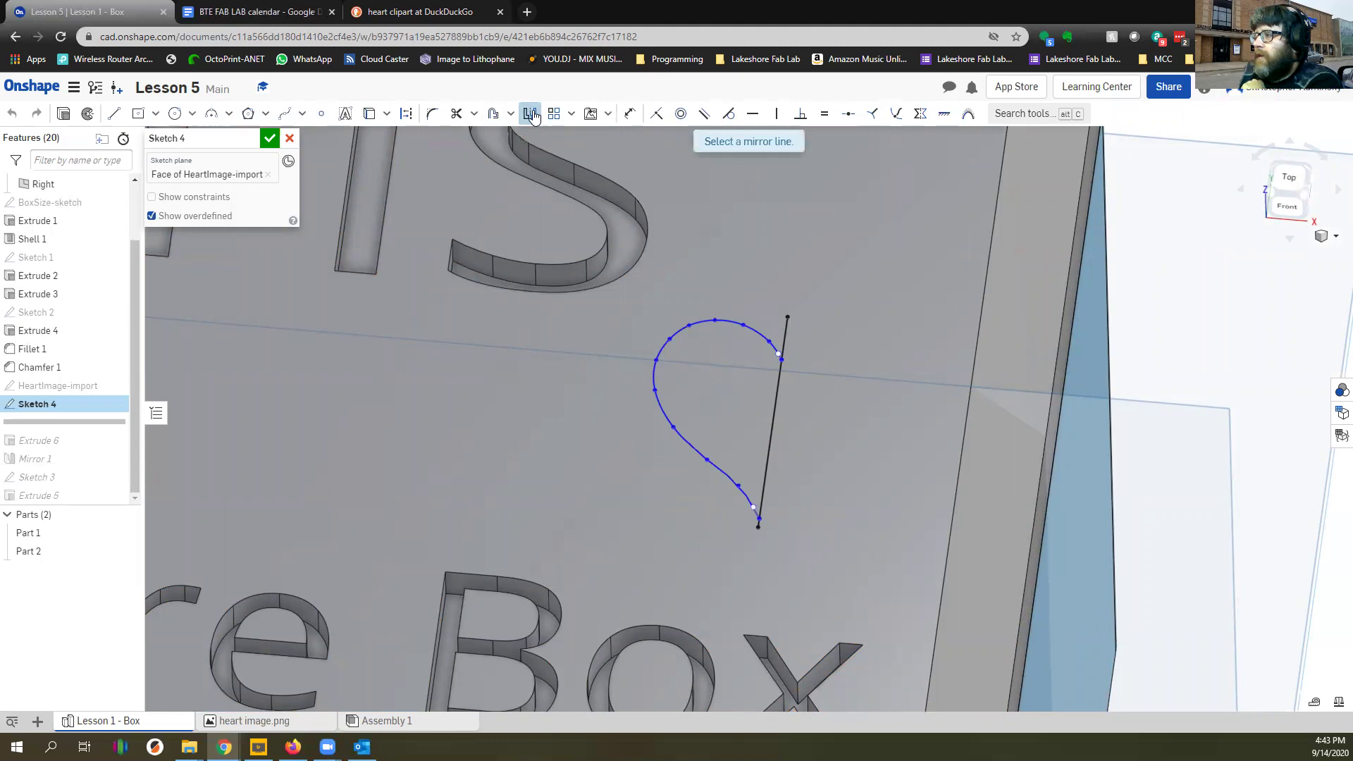
left_click(778, 386)
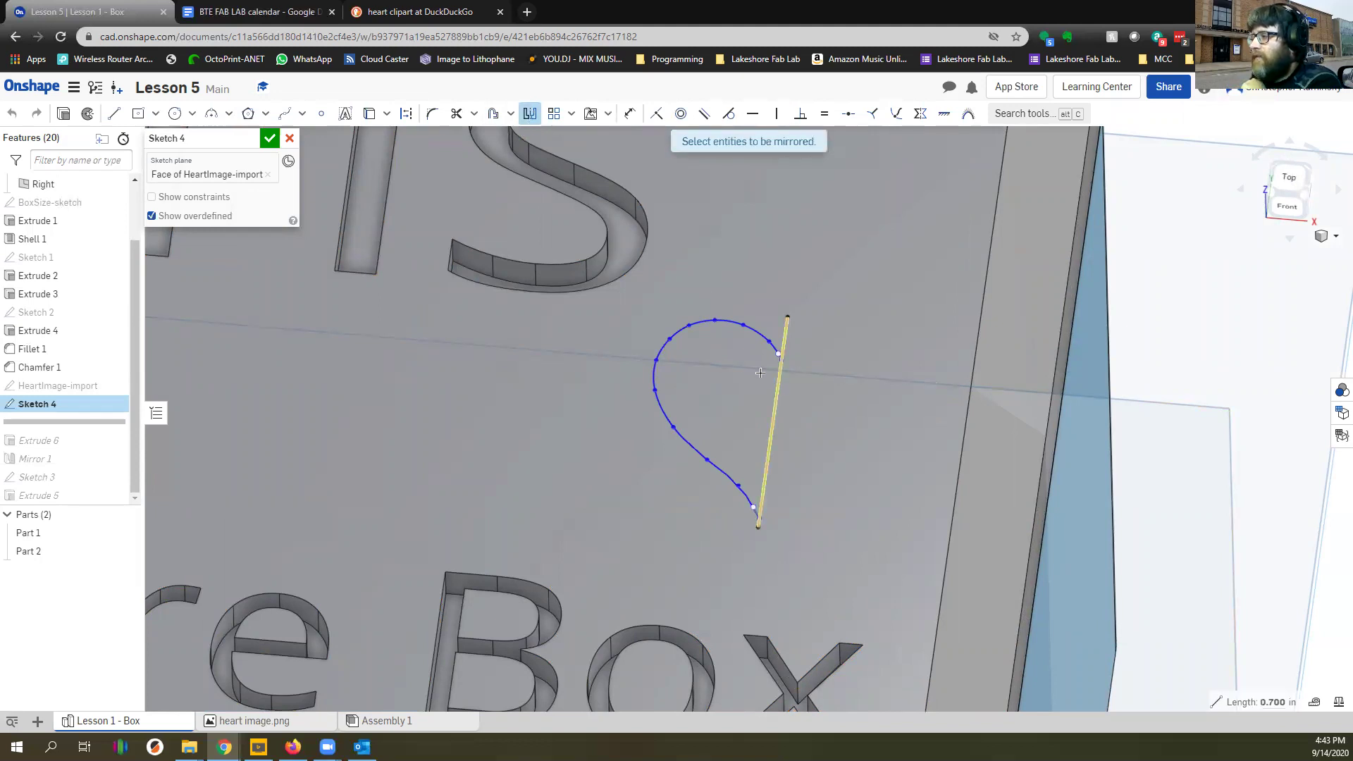
left_click(733, 322)
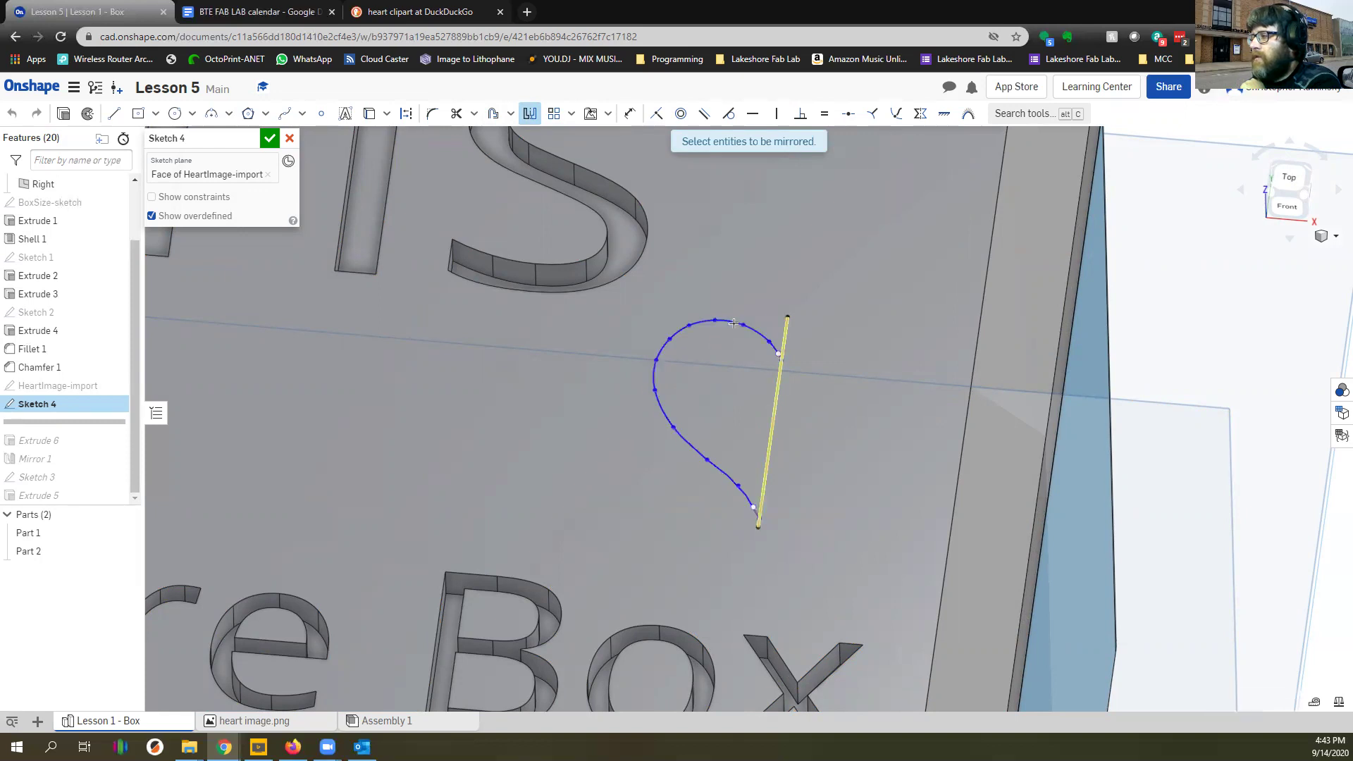
left_click(270, 138)
Set up a Remove extrude of both heart halves in Sketch 4 with a blind depth of 0.1 in
scroll(716, 365, "down", 5)
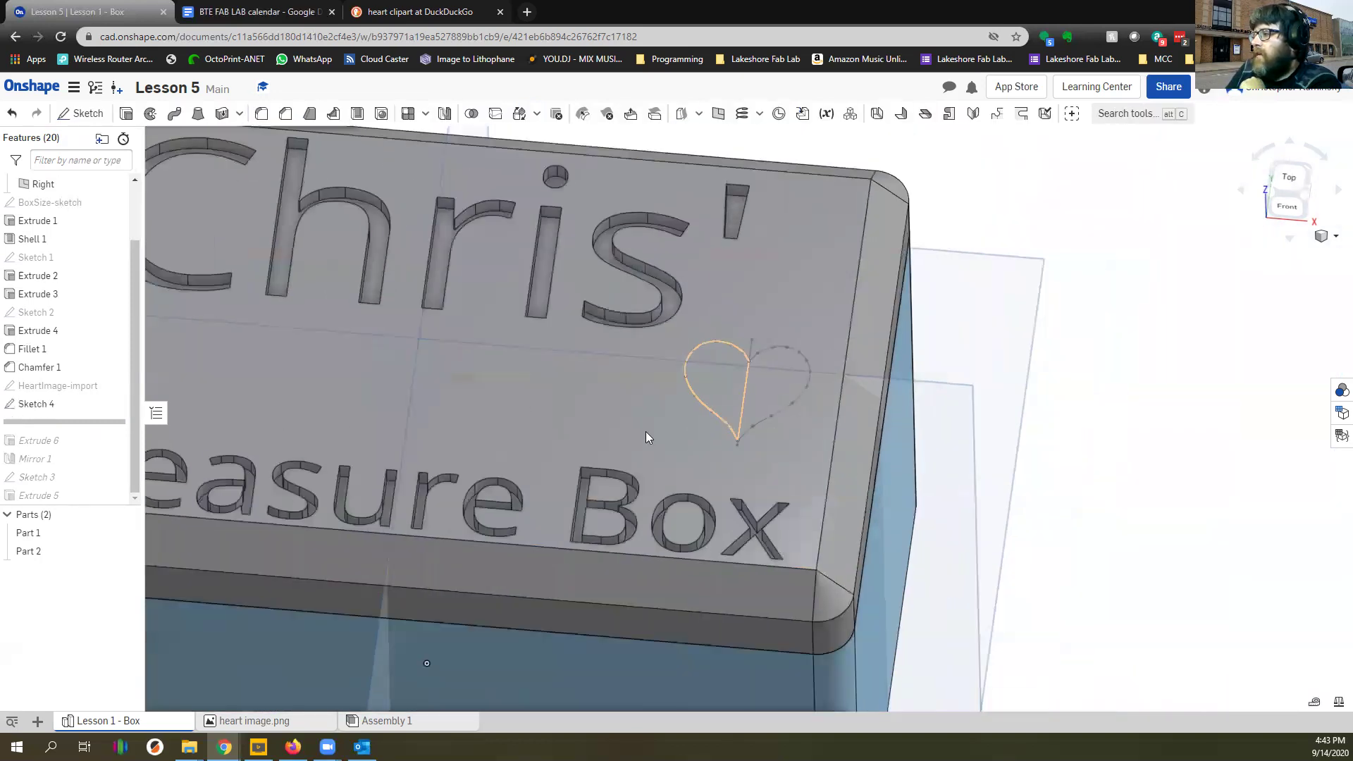
left_click(126, 114)
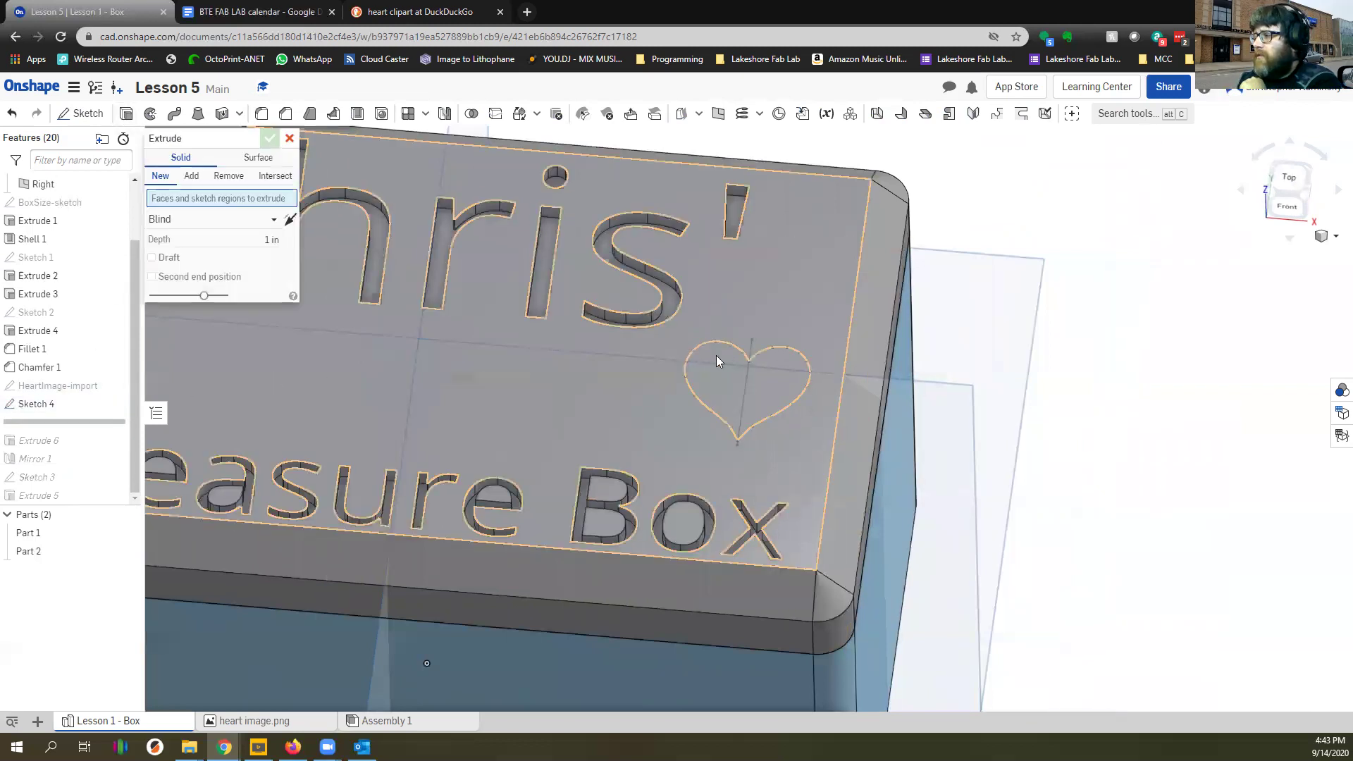
left_click(740, 372)
left_click(783, 380)
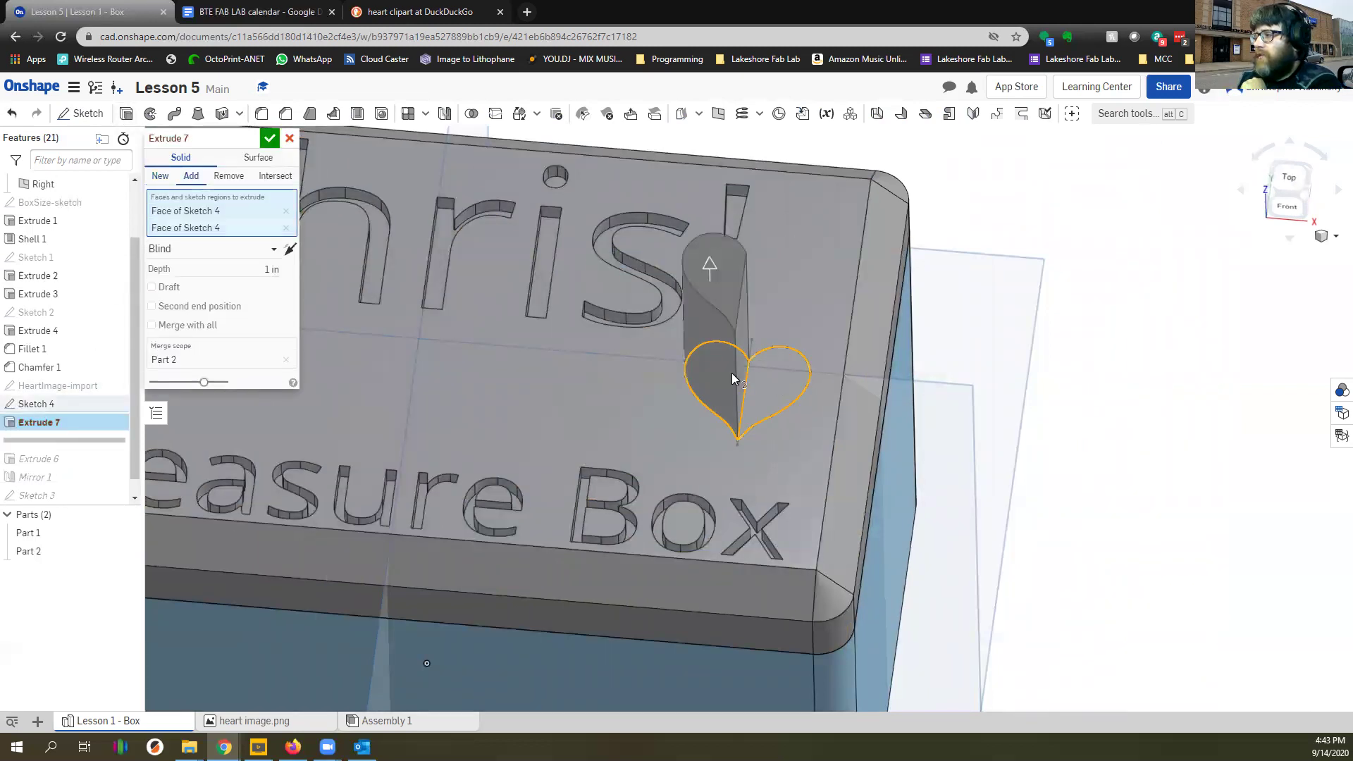
left_click(229, 176)
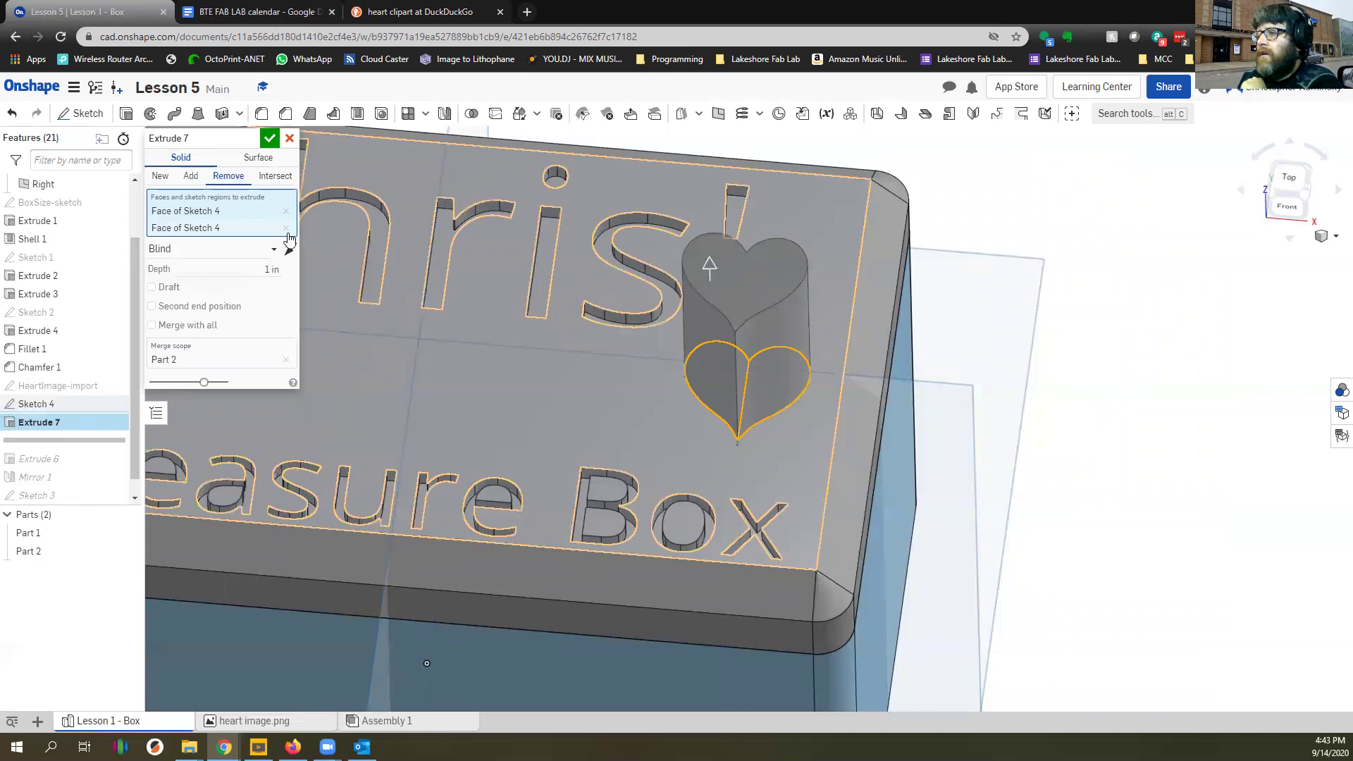
left_click(271, 269)
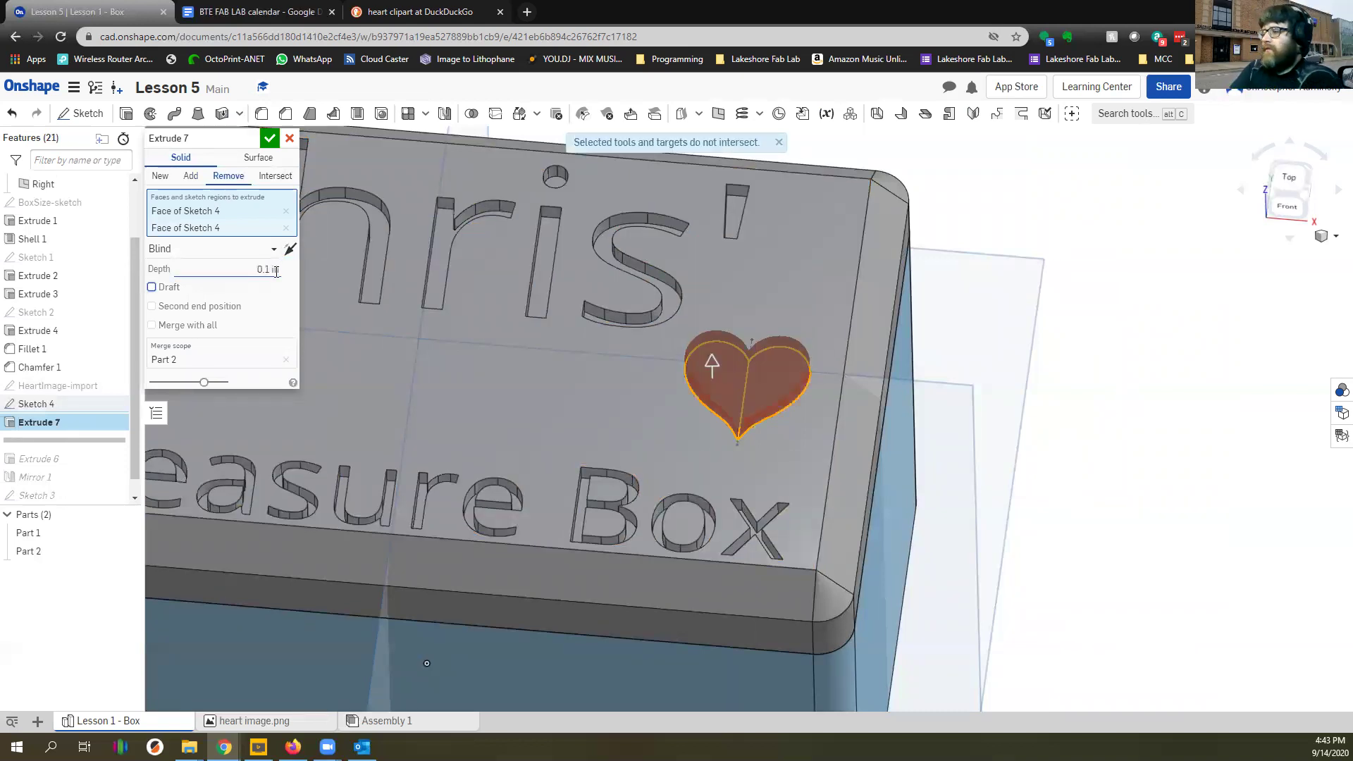
Reverse the heart cut's direction so it goes down into the lid, and accept the extrude
right_click_drag(398, 269, 366, 239)
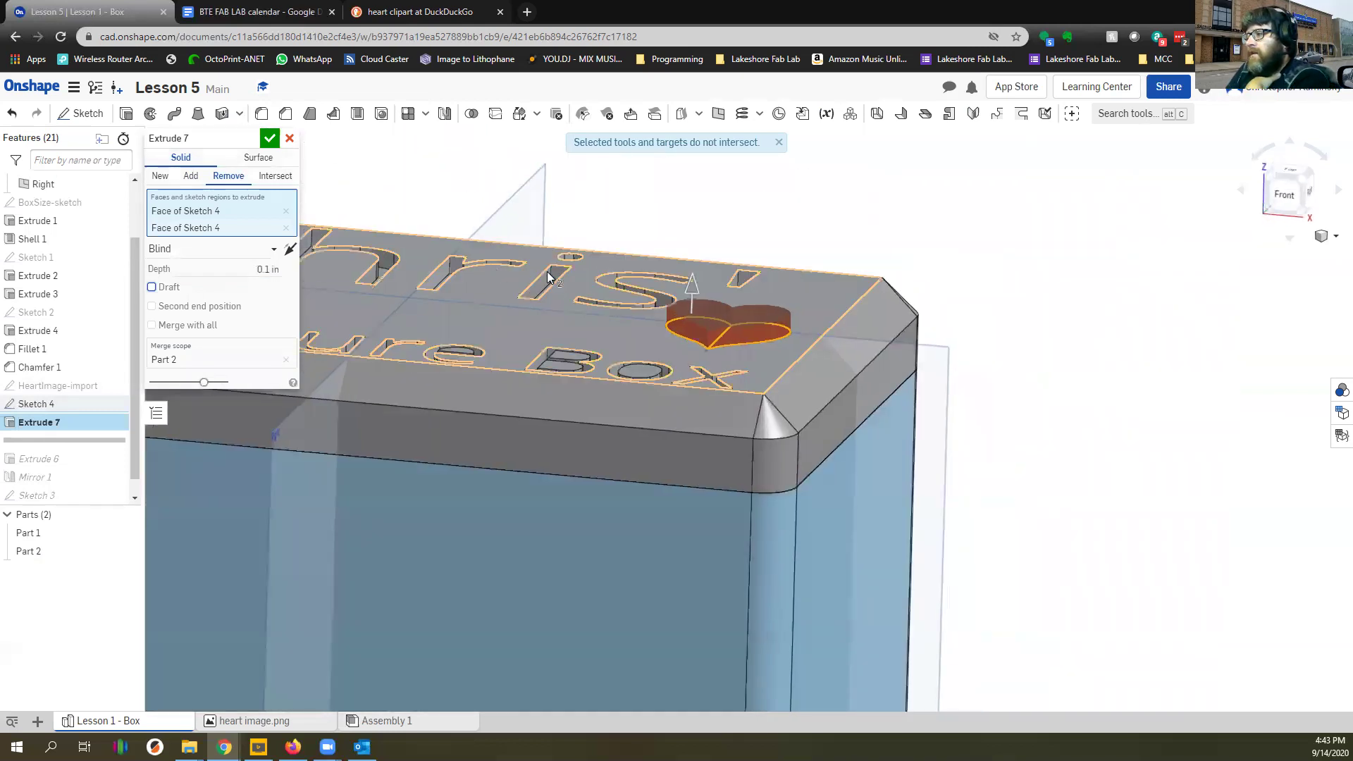
left_click(289, 249)
scroll(654, 391, "up", 5)
right_click_drag(654, 393, 317, 166)
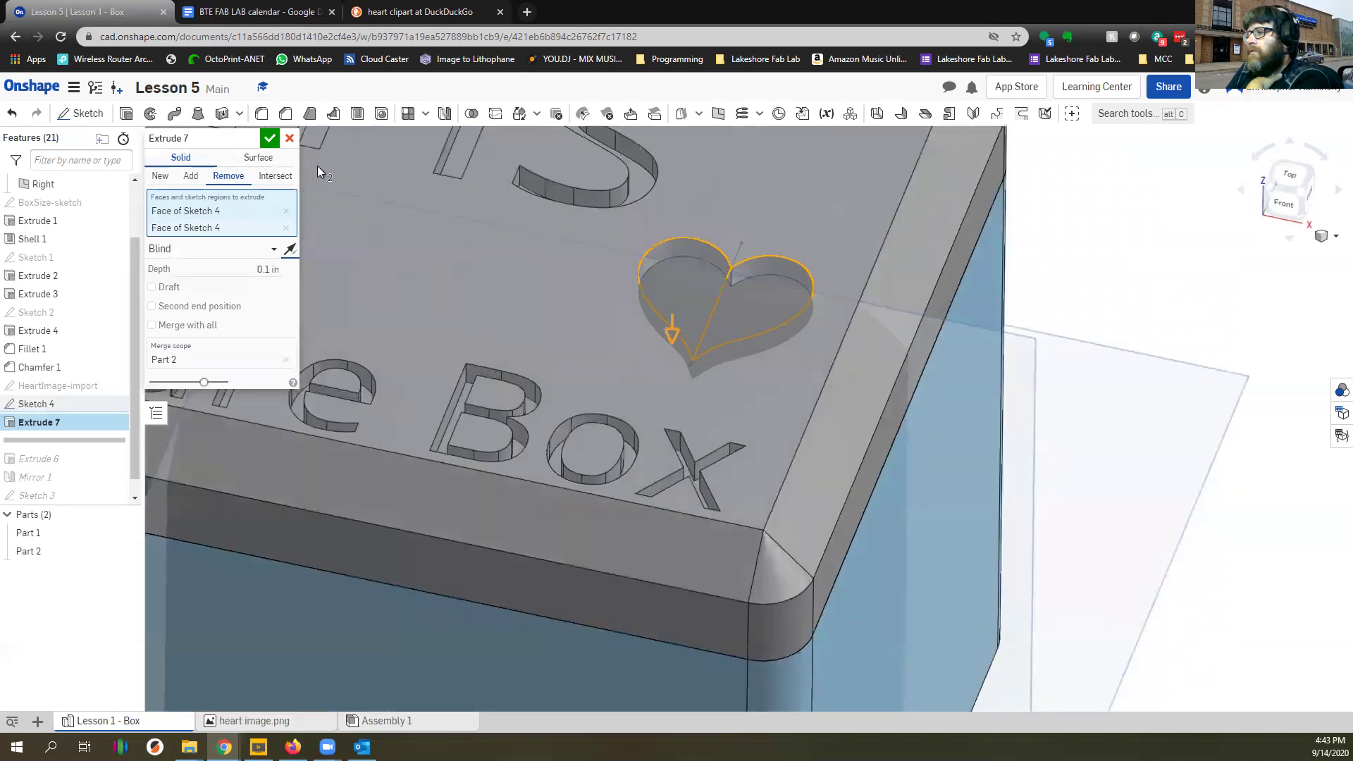
left_click(270, 139)
scroll(282, 146, "down", 10)
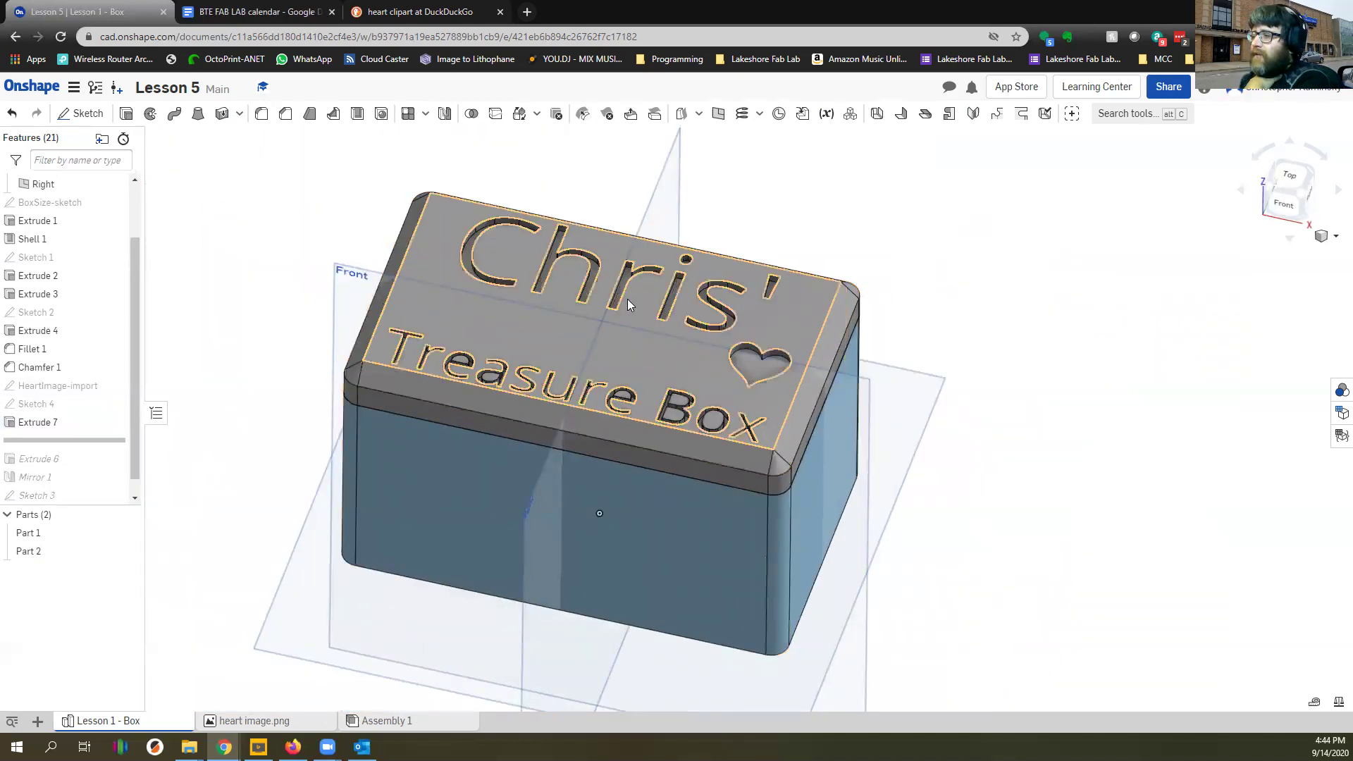
scroll(543, 250, "down", 2)
right_click_drag(535, 246, 611, 340)
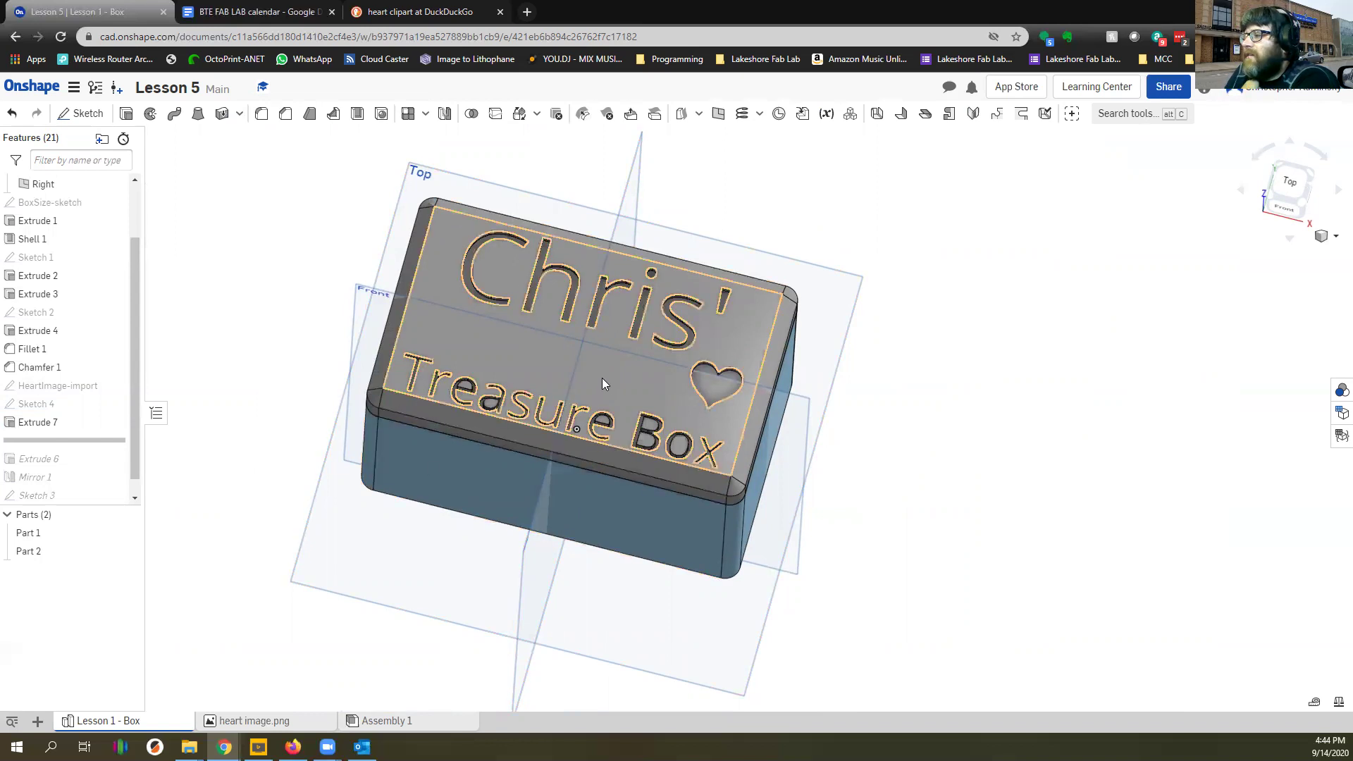
mouse_move(596, 391)
right_mouse_down()
mouse_move(538, 385)
mouse_move(592, 387)
right_mouse_up()
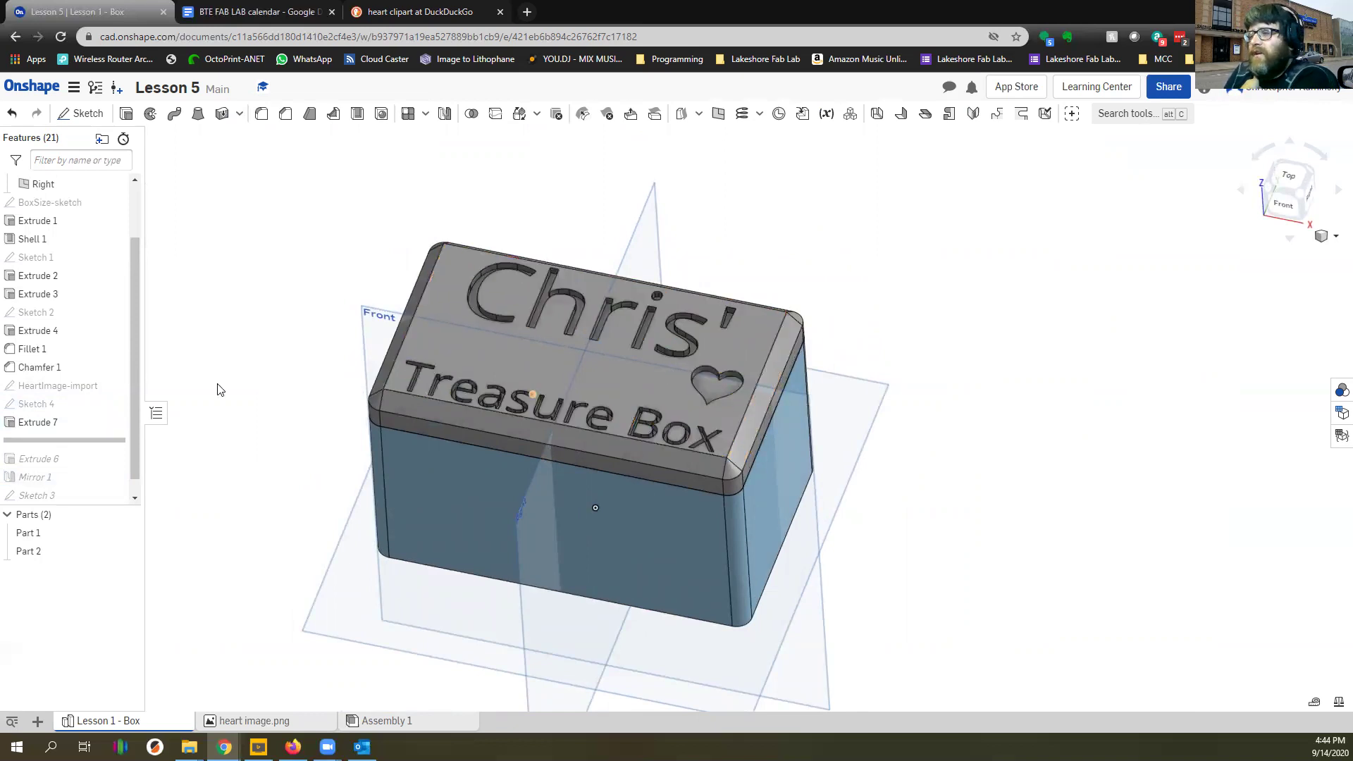
scroll(79, 392, "down", 1)
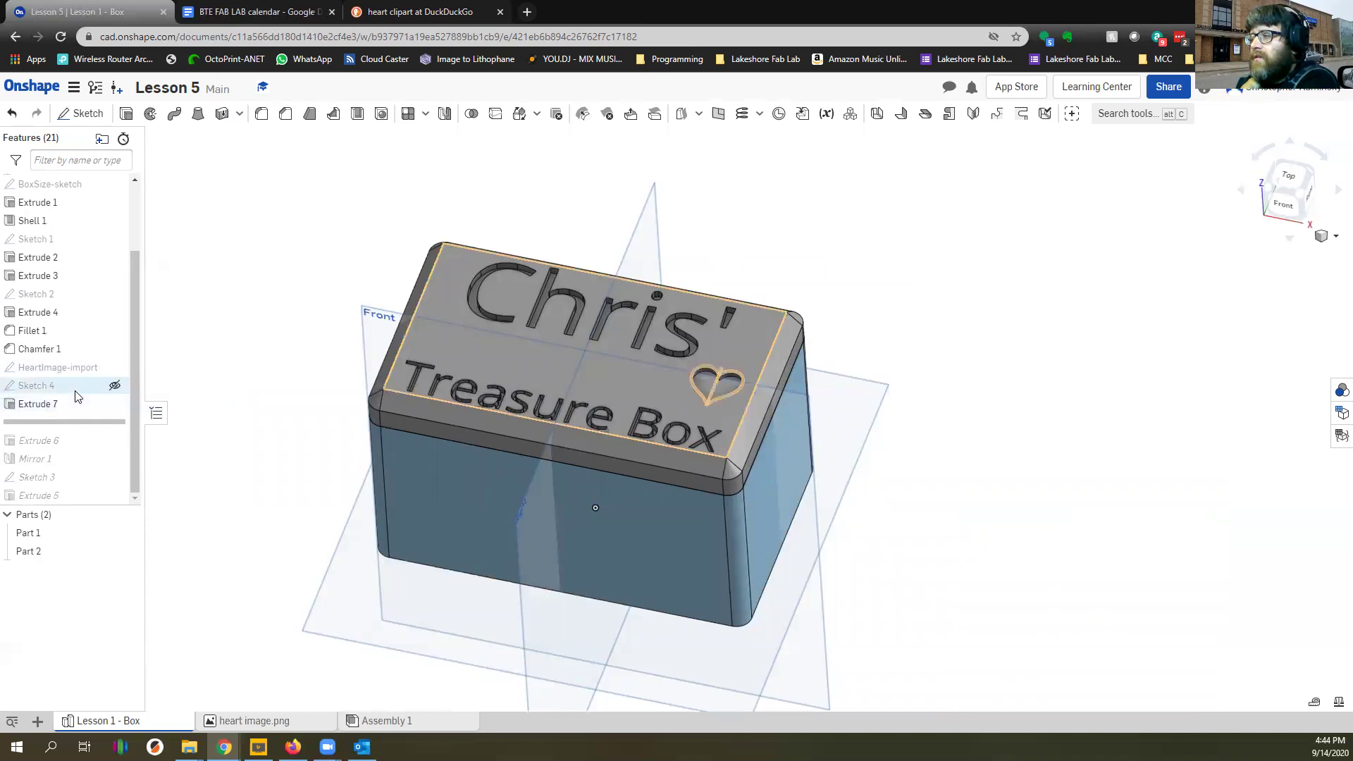